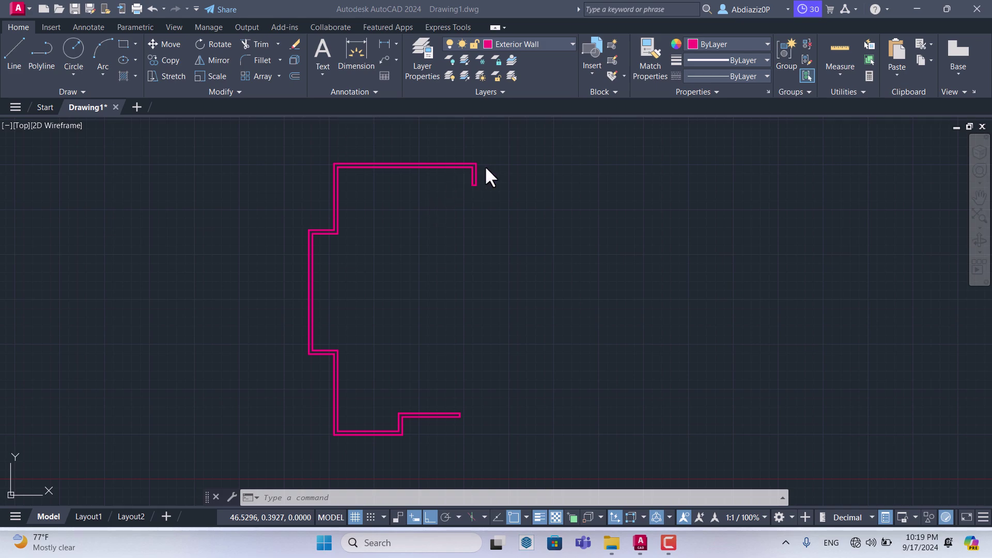
Step: Pick Interior Wall from the Layers panel dropdown so it becomes the current layer
{"action": "scroll", "coordinate": [480, 170], "scroll_direction": "up", "scroll_amount": 2}
{"action": "scroll", "coordinate": [480, 171], "scroll_direction": "up", "scroll_amount": 2}
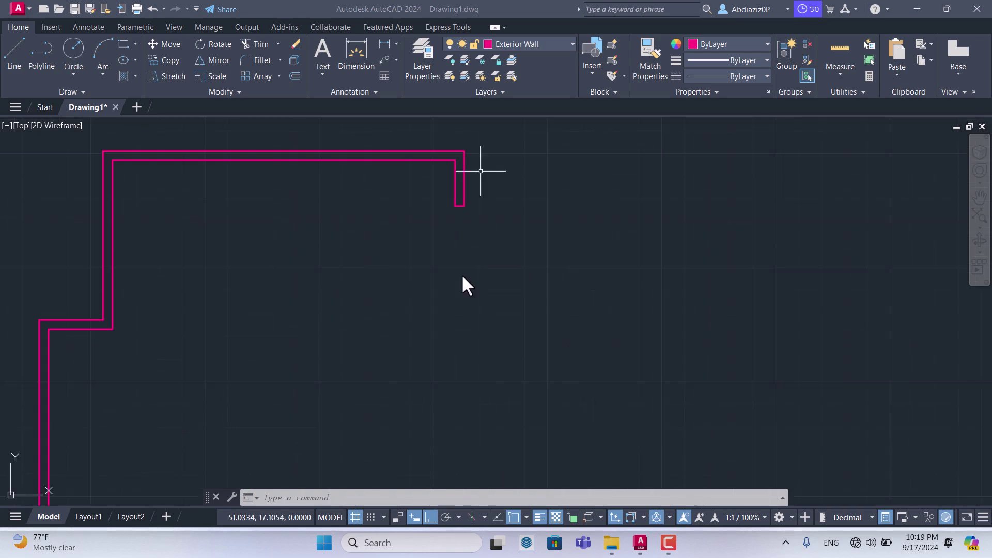
{"action": "scroll", "coordinate": [513, 187], "scroll_direction": "down", "scroll_amount": 6}
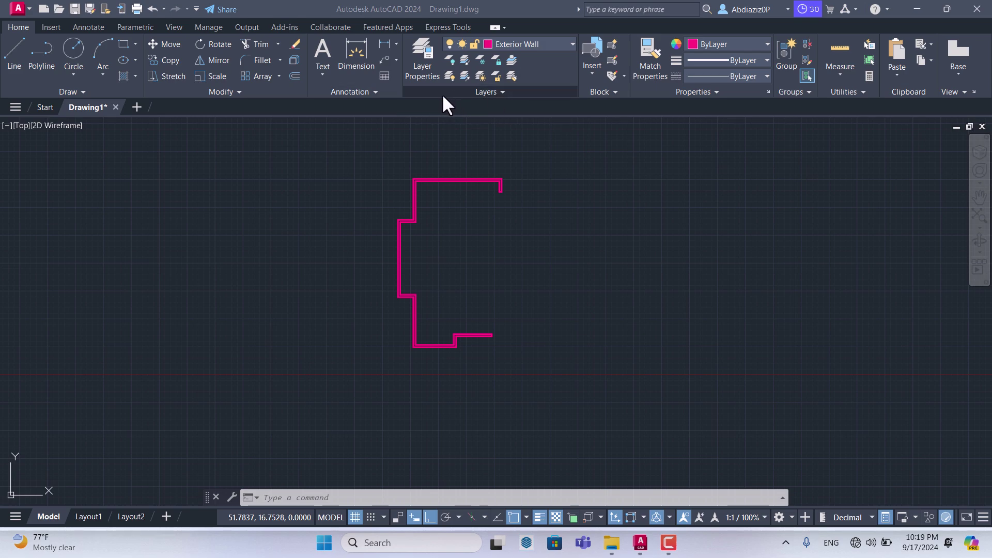
{"action": "left_click", "coordinate": [553, 43]}
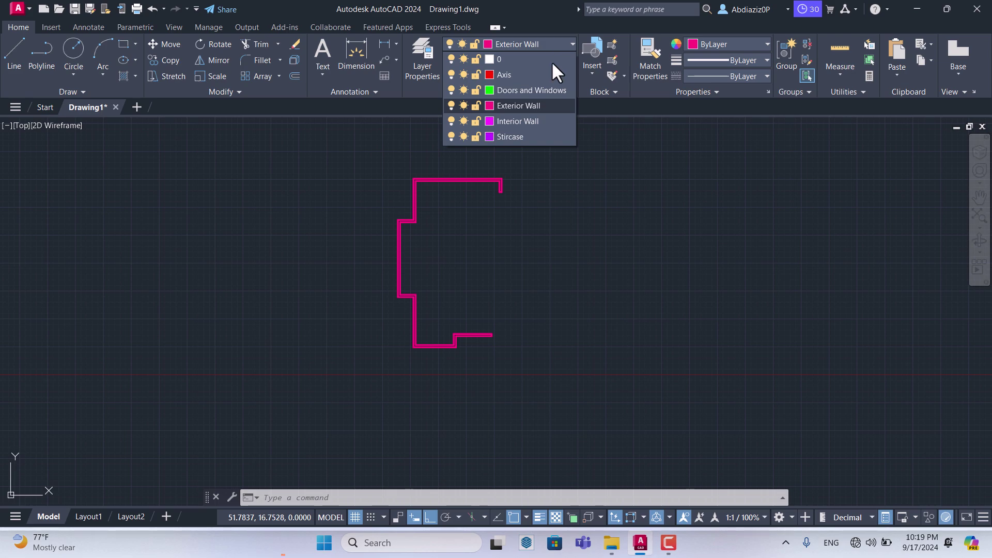
{"action": "left_click", "coordinate": [532, 121]}
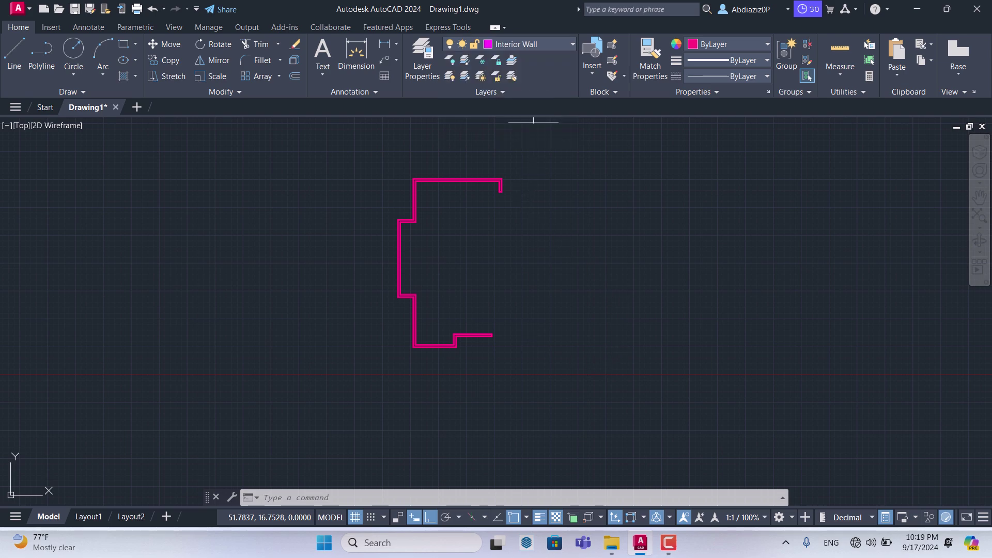
{"action": "left_click", "coordinate": [524, 188]}
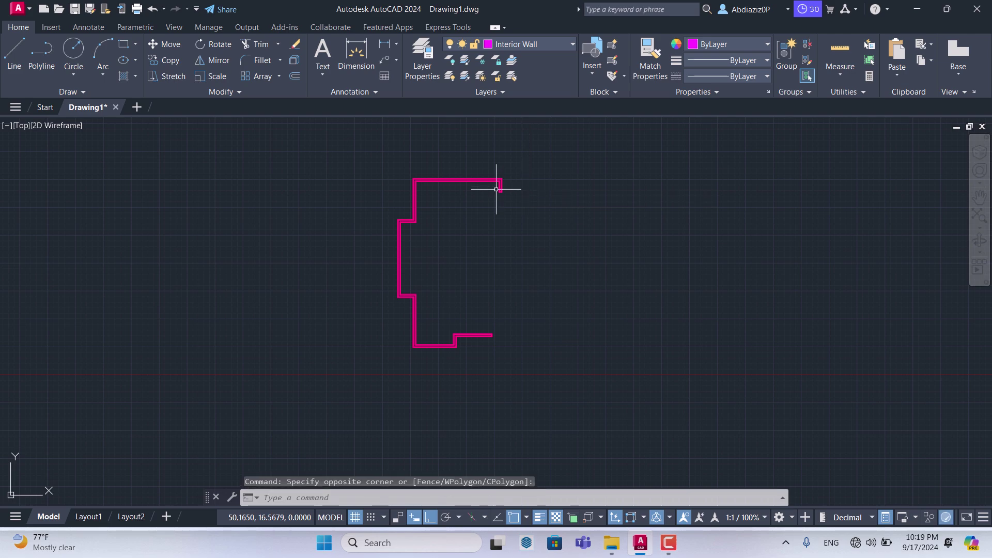
{"action": "scroll", "coordinate": [499, 181], "scroll_direction": "up", "scroll_amount": 3}
{"action": "scroll", "coordinate": [496, 175], "scroll_direction": "up", "scroll_amount": 1}
{"action": "scroll", "coordinate": [395, 212], "scroll_direction": "down", "scroll_amount": 3}
{"action": "scroll", "coordinate": [377, 215], "scroll_direction": "up", "scroll_amount": 2}
{"action": "scroll", "coordinate": [460, 208], "scroll_direction": "down", "scroll_amount": 2}
Step: Offset the inner left wall line 3.5 to the right into the floor plan
{"action": "type", "text": "off"}
{"action": "key", "text": "Return"}
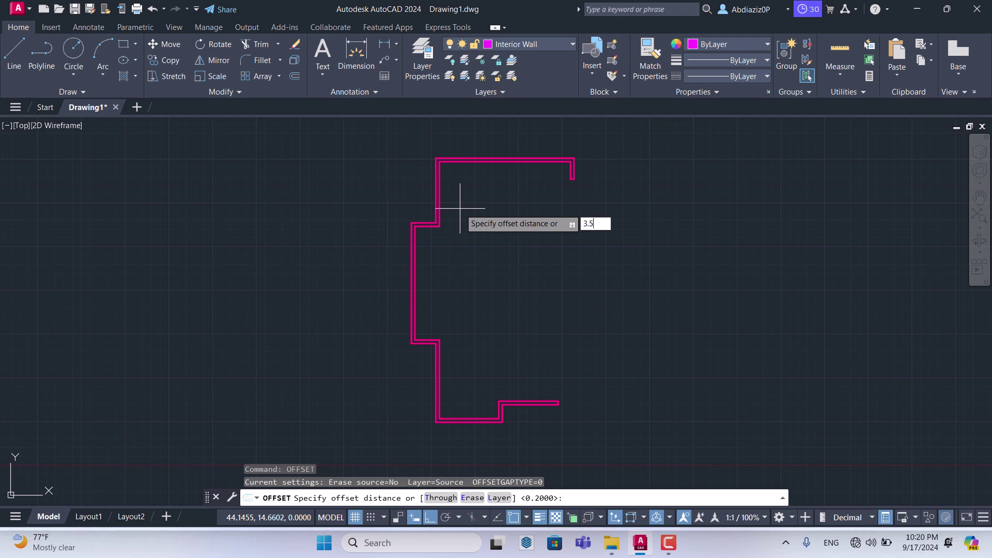
{"action": "key", "text": "Return"}
{"action": "scroll", "coordinate": [439, 204], "scroll_direction": "up", "scroll_amount": 2}
{"action": "scroll", "coordinate": [428, 200], "scroll_direction": "up", "scroll_amount": 2}
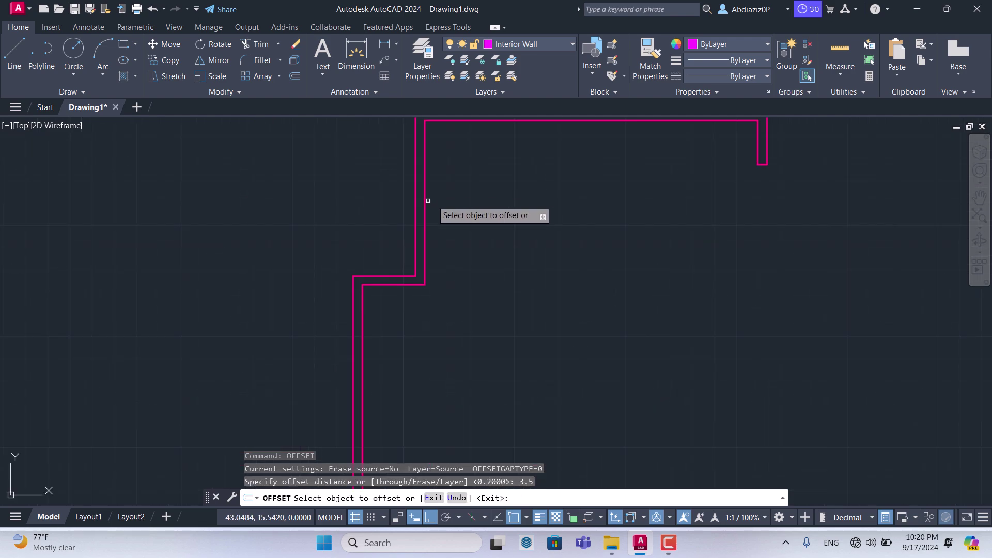
{"action": "left_click", "coordinate": [427, 202]}
{"action": "left_click", "coordinate": [425, 201]}
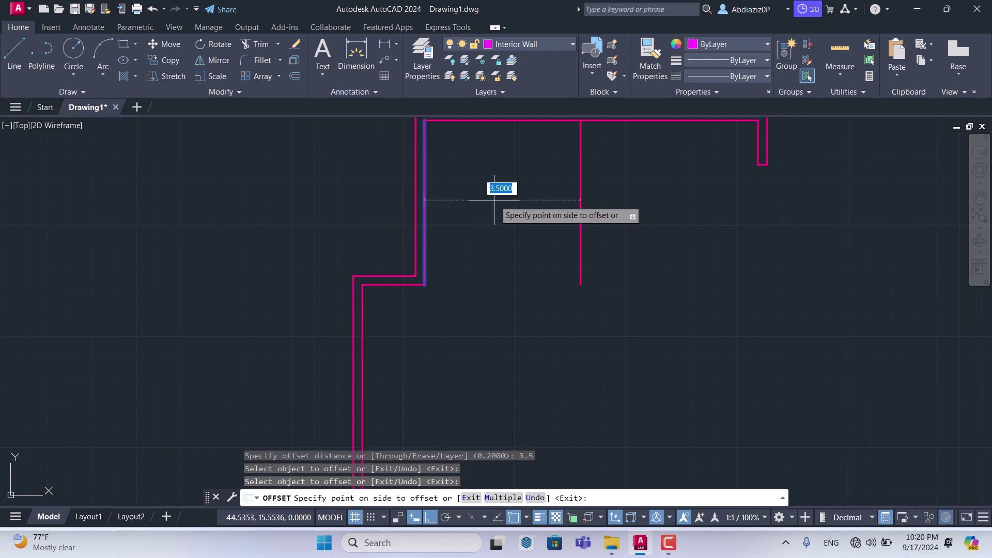
{"action": "left_click", "coordinate": [494, 199]}
Step: Offset the new interior line by 0.15 to give the wall its thickness
{"action": "scroll", "coordinate": [393, 212], "scroll_direction": "down", "scroll_amount": 3}
{"action": "scroll", "coordinate": [429, 198], "scroll_direction": "up", "scroll_amount": 3}
{"action": "scroll", "coordinate": [439, 206], "scroll_direction": "up", "scroll_amount": 2}
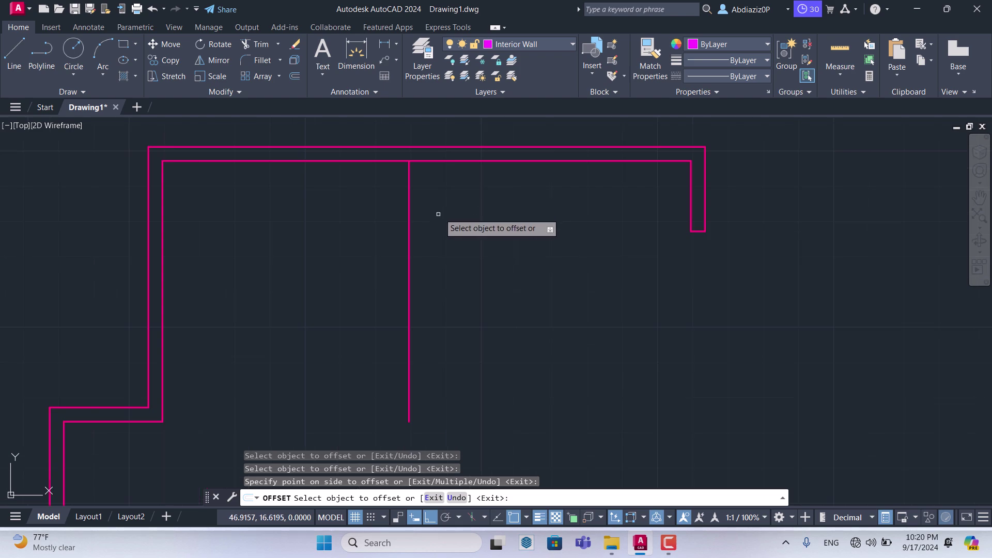
{"action": "left_click", "coordinate": [409, 217]}
{"action": "type", "text": "0.15"}
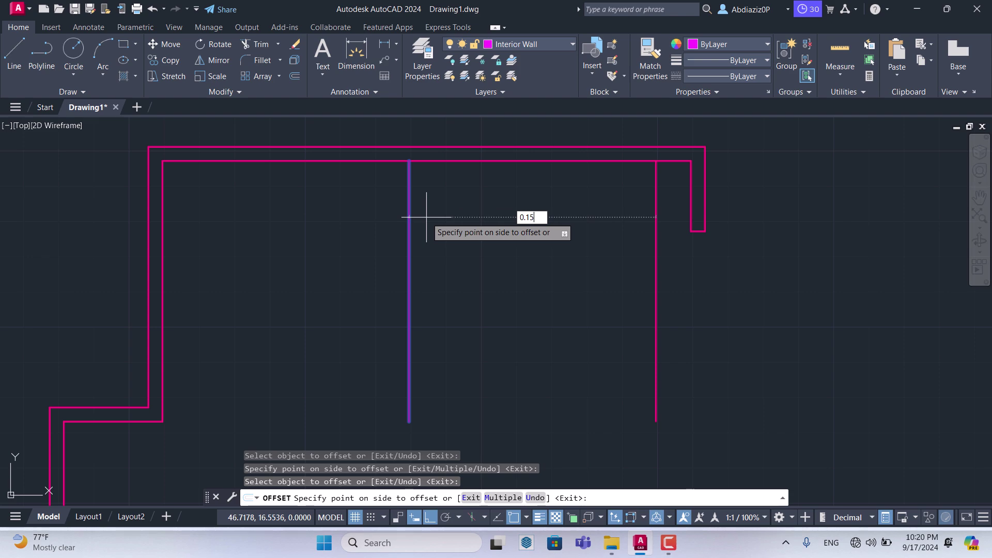
{"action": "key", "text": "Return"}
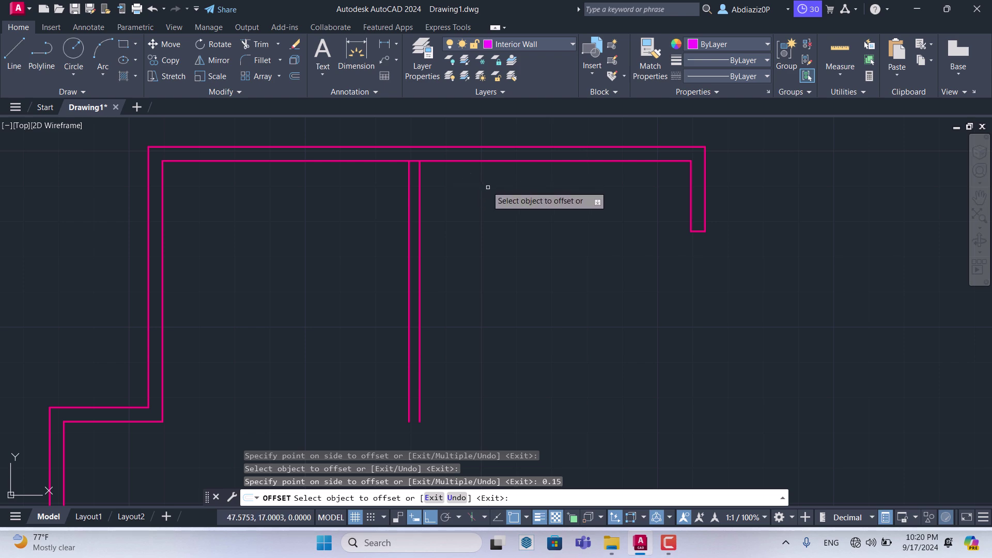
{"action": "scroll", "coordinate": [476, 168], "scroll_direction": "down", "scroll_amount": 2}
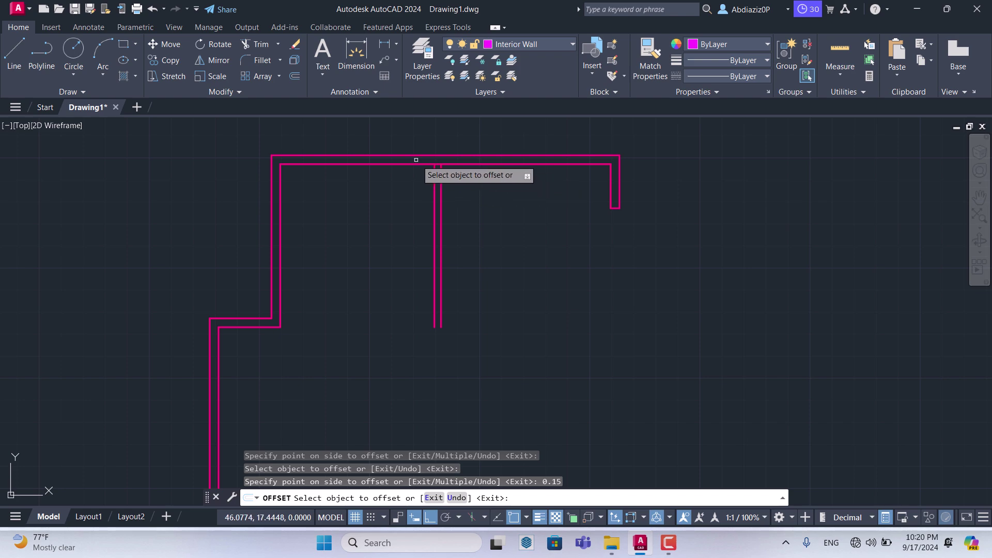
{"action": "scroll", "coordinate": [438, 166], "scroll_direction": "up", "scroll_amount": 5}
{"action": "scroll", "coordinate": [500, 192], "scroll_direction": "down", "scroll_amount": 2}
{"action": "scroll", "coordinate": [501, 192], "scroll_direction": "down", "scroll_amount": 2}
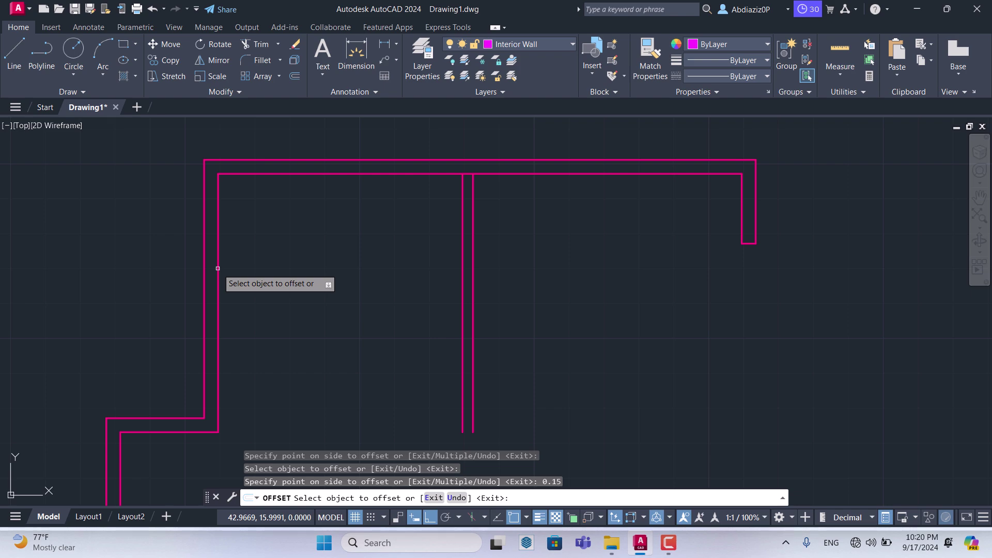
Step: Window-select both vertical interior wall lines and move them from Exterior Wall onto the Interior Wall layer
{"action": "scroll", "coordinate": [413, 230], "scroll_direction": "down", "scroll_amount": 2}
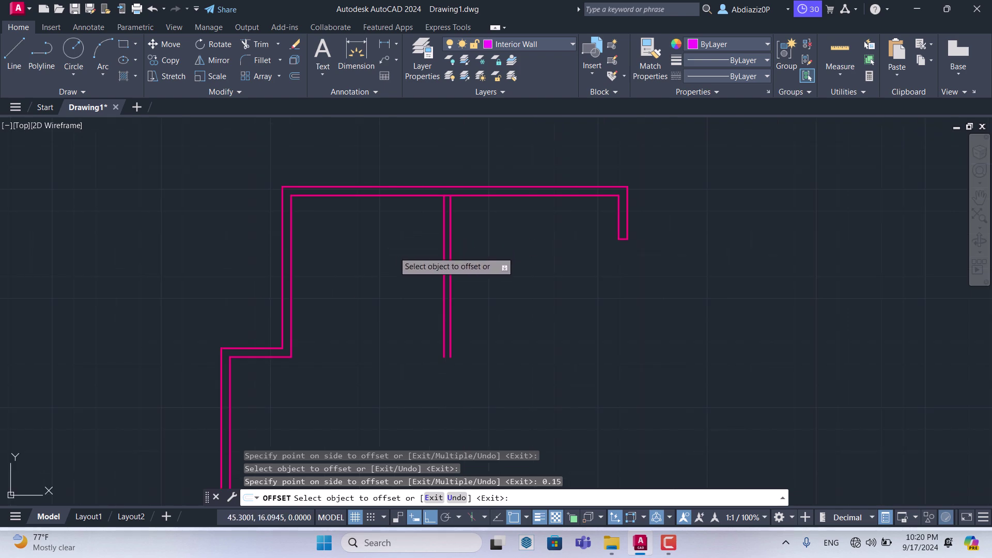
{"action": "key", "text": "Escape"}
{"action": "key", "text": "Escape"}
{"action": "left_click", "coordinate": [479, 304]}
{"action": "left_click", "coordinate": [399, 263]}
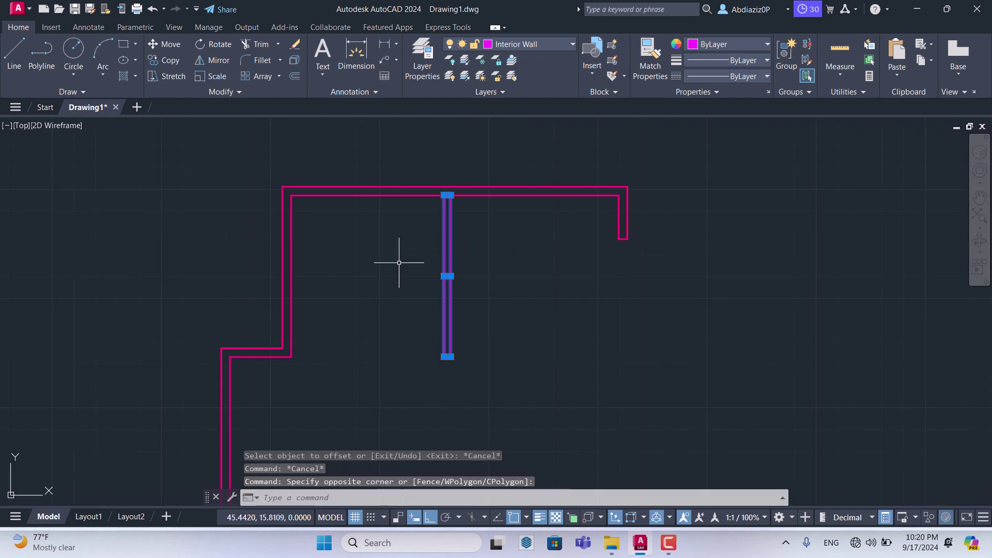
{"action": "left_click", "coordinate": [548, 42]}
{"action": "left_click", "coordinate": [516, 122]}
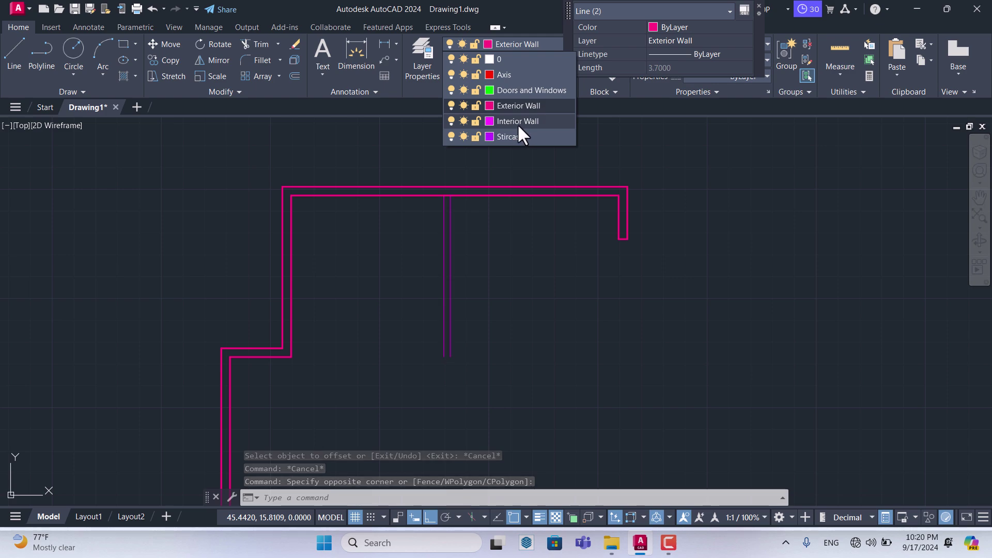
{"action": "left_click", "coordinate": [518, 123]}
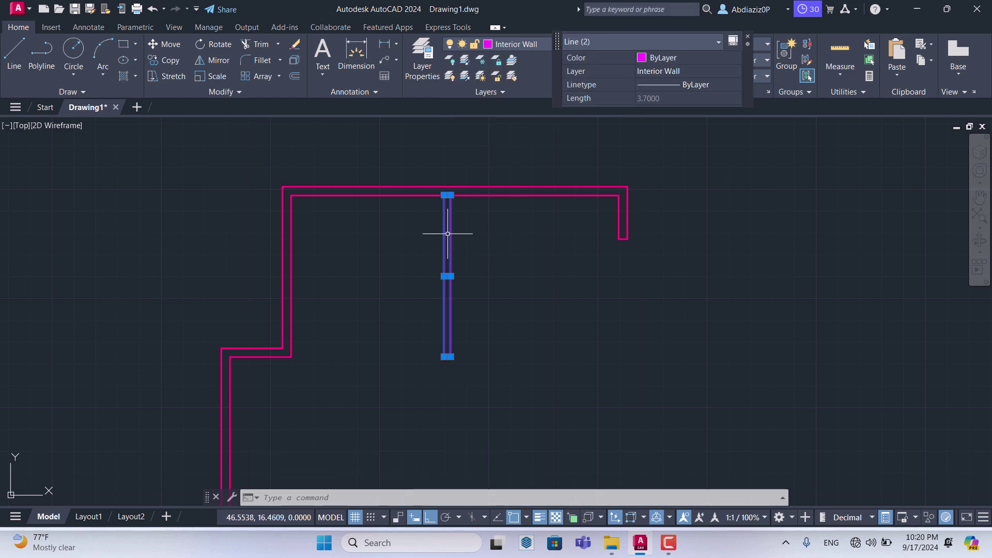
{"action": "key", "text": "Escape"}
{"action": "key", "text": "Escape"}
{"action": "scroll", "coordinate": [455, 228], "scroll_direction": "up", "scroll_amount": 4}
{"action": "scroll", "coordinate": [351, 189], "scroll_direction": "down", "scroll_amount": 3}
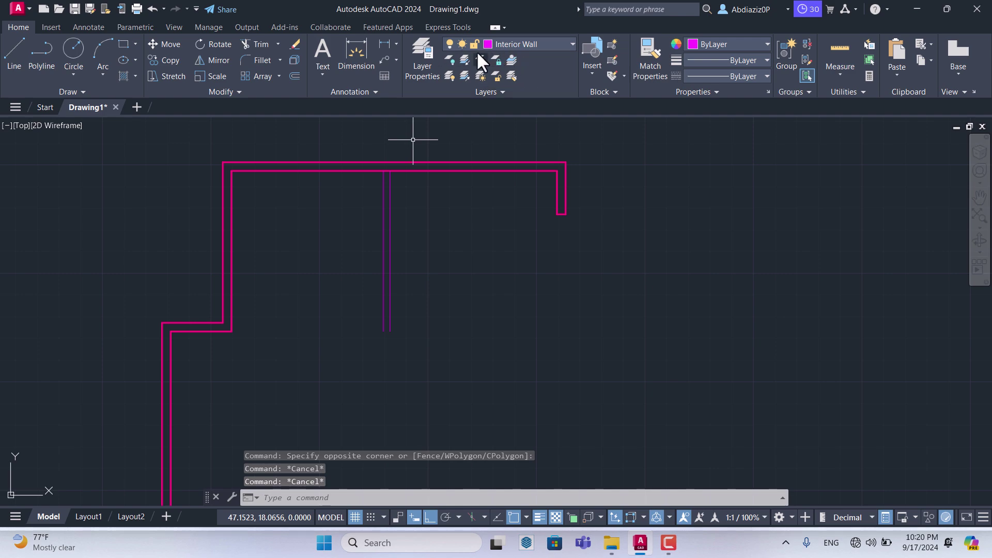
Step: Begin a line near the wall, then cancel the misplaced attempt
{"action": "left_click", "coordinate": [8, 62]}
{"action": "left_click", "coordinate": [444, 266]}
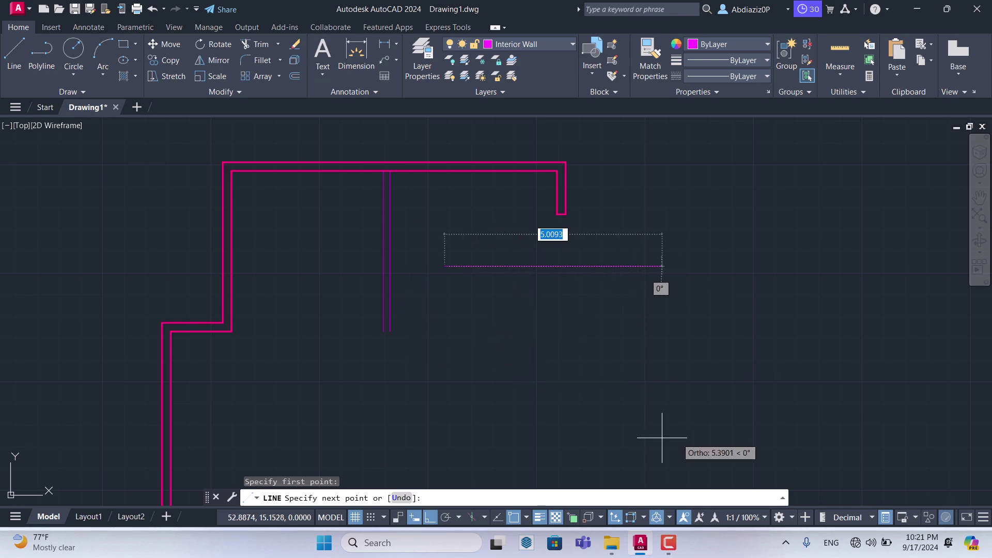
{"action": "key", "text": "Escape"}
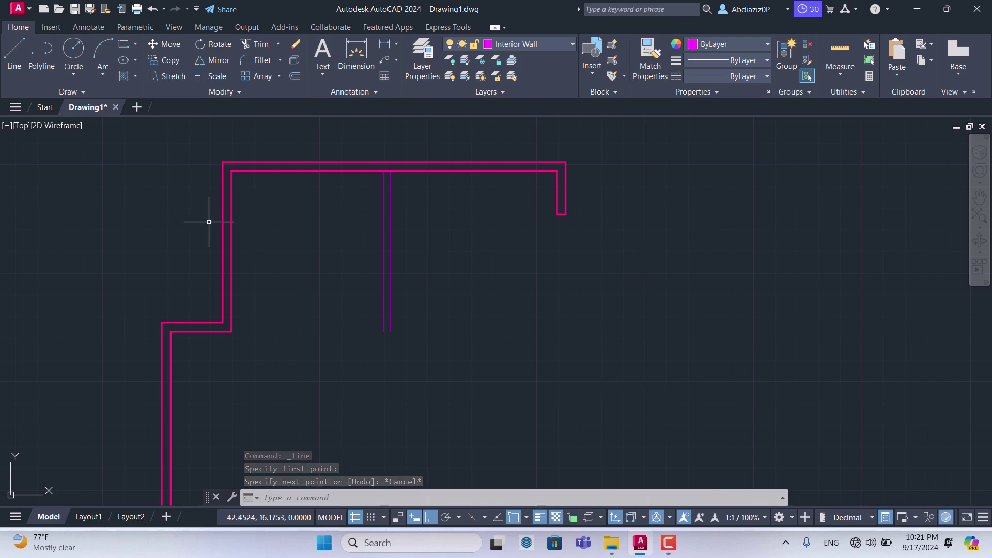
{"action": "scroll", "coordinate": [330, 203], "scroll_direction": "down", "scroll_amount": 3}
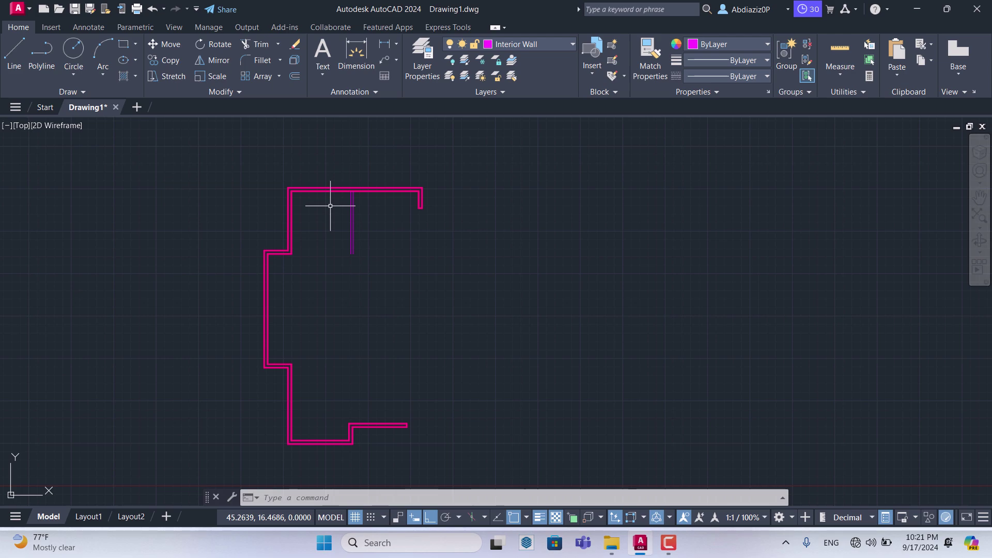
{"action": "scroll", "coordinate": [331, 206], "scroll_direction": "up", "scroll_amount": 5}
{"action": "scroll", "coordinate": [465, 217], "scroll_direction": "down", "scroll_amount": 2}
{"action": "scroll", "coordinate": [485, 199], "scroll_direction": "down", "scroll_amount": 4}
{"action": "scroll", "coordinate": [481, 193], "scroll_direction": "up", "scroll_amount": 4}
{"action": "scroll", "coordinate": [478, 190], "scroll_direction": "down", "scroll_amount": 3}
{"action": "scroll", "coordinate": [458, 238], "scroll_direction": "up", "scroll_amount": 2}
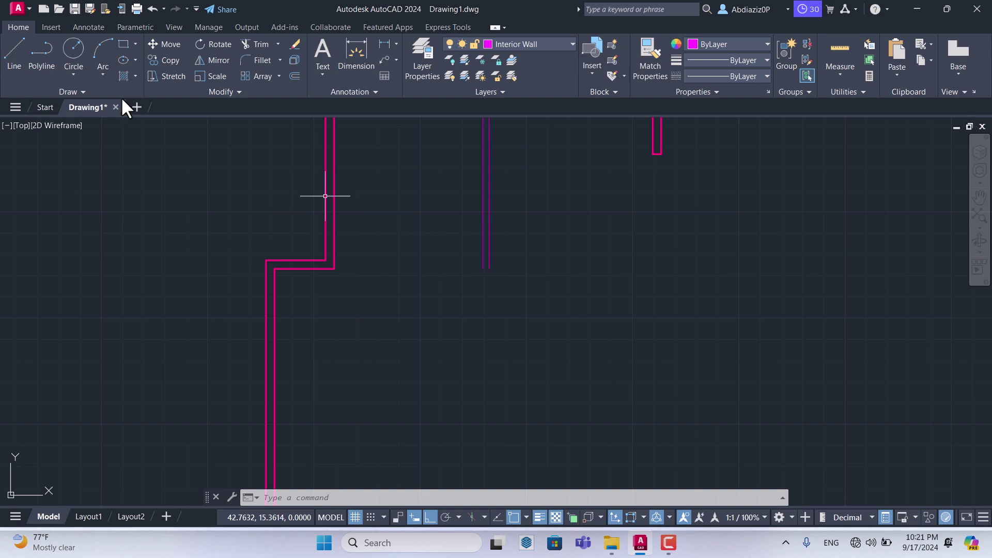
Step: Draw a 5-unit horizontal line right from the inner left wall corner
{"action": "left_click", "coordinate": [14, 52]}
{"action": "scroll", "coordinate": [322, 291], "scroll_direction": "up", "scroll_amount": 2}
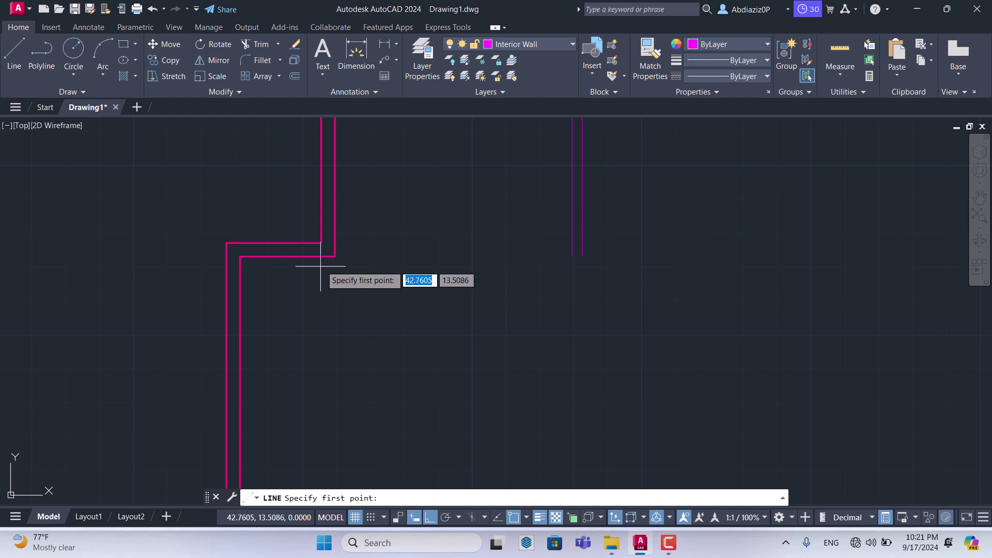
{"action": "left_click", "coordinate": [334, 255]}
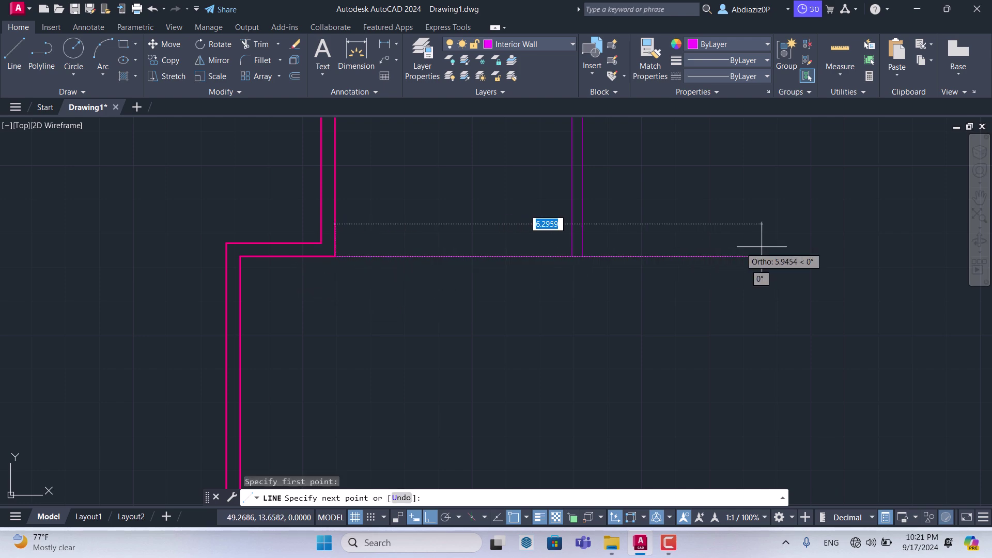
{"action": "scroll", "coordinate": [652, 254], "scroll_direction": "up", "scroll_amount": 3}
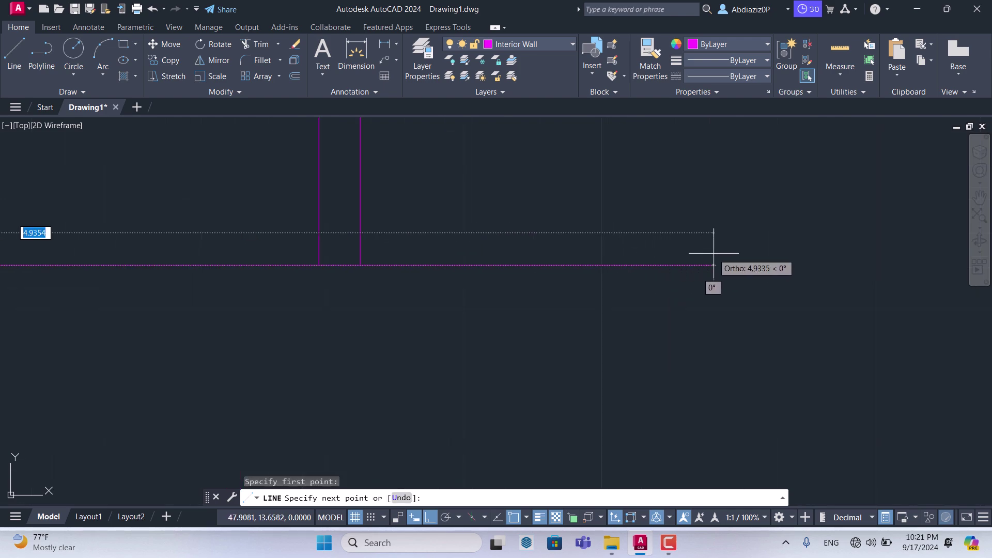
{"action": "type", "text": "5"}
{"action": "key", "text": "Return"}
{"action": "key", "text": "Escape"}
{"action": "scroll", "coordinate": [690, 263], "scroll_direction": "down", "scroll_amount": 4}
{"action": "type", "text": "OFF"}
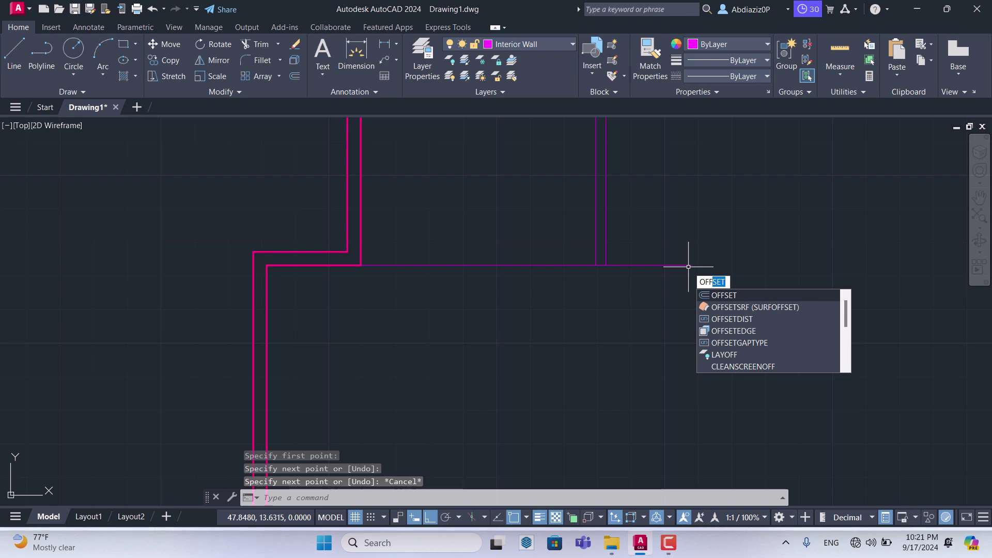
Step: Offset the new horizontal line 0.15 to form a double-line interior wall
{"action": "key", "text": "Return"}
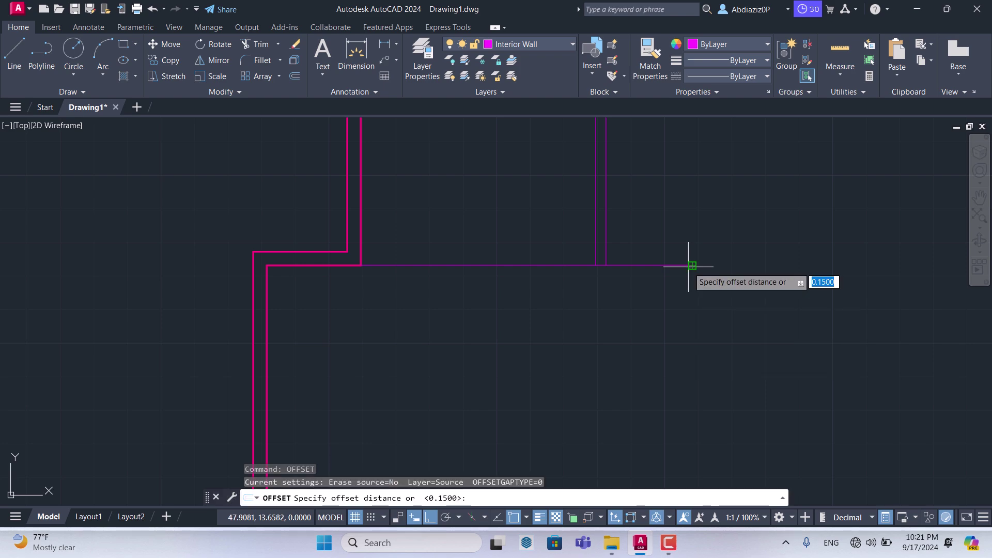
{"action": "key", "text": "Return"}
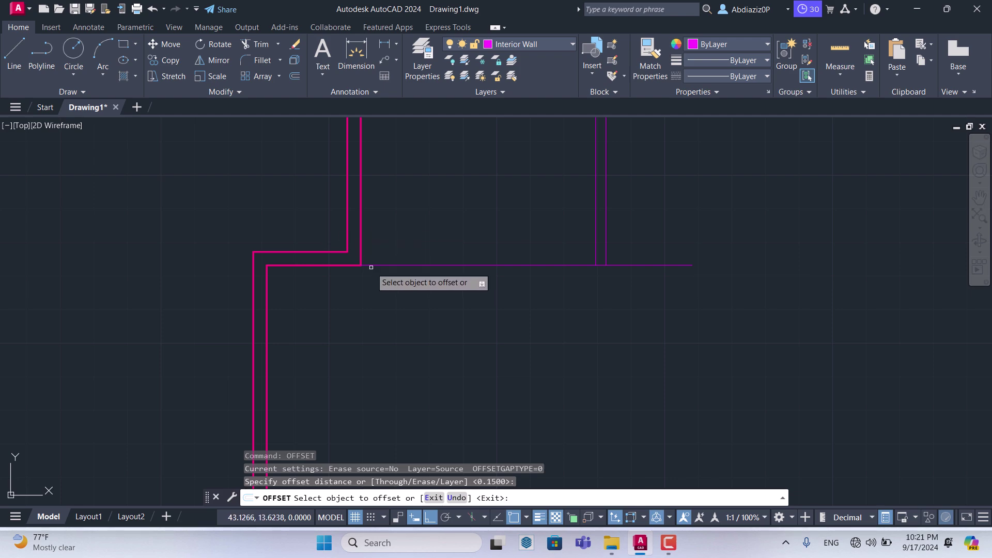
{"action": "left_click", "coordinate": [371, 259]}
{"action": "left_click", "coordinate": [372, 265]}
{"action": "left_click", "coordinate": [382, 244]}
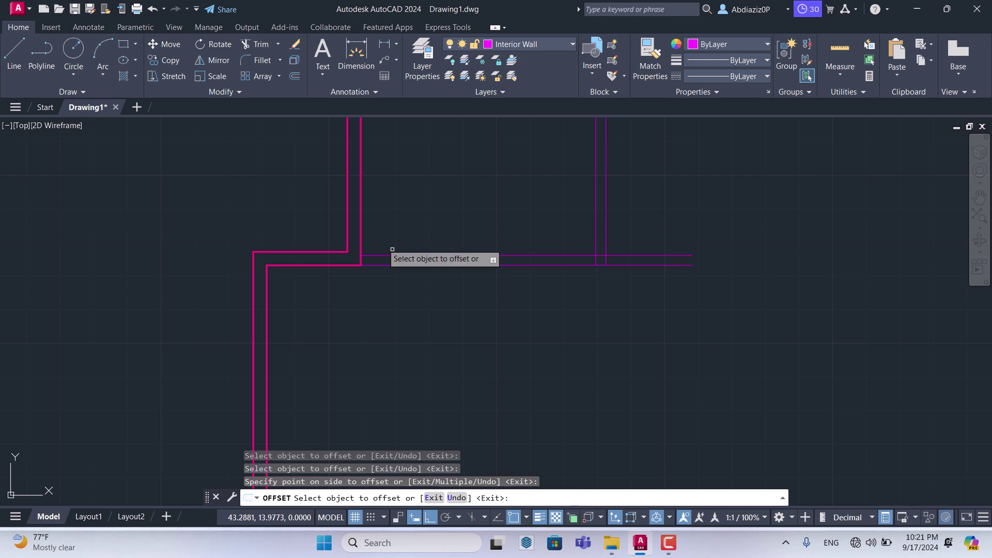
{"action": "scroll", "coordinate": [305, 269], "scroll_direction": "down", "scroll_amount": 3}
{"action": "scroll", "coordinate": [537, 228], "scroll_direction": "up", "scroll_amount": 2}
{"action": "scroll", "coordinate": [495, 228], "scroll_direction": "down", "scroll_amount": 2}
{"action": "scroll", "coordinate": [413, 266], "scroll_direction": "up", "scroll_amount": 5}
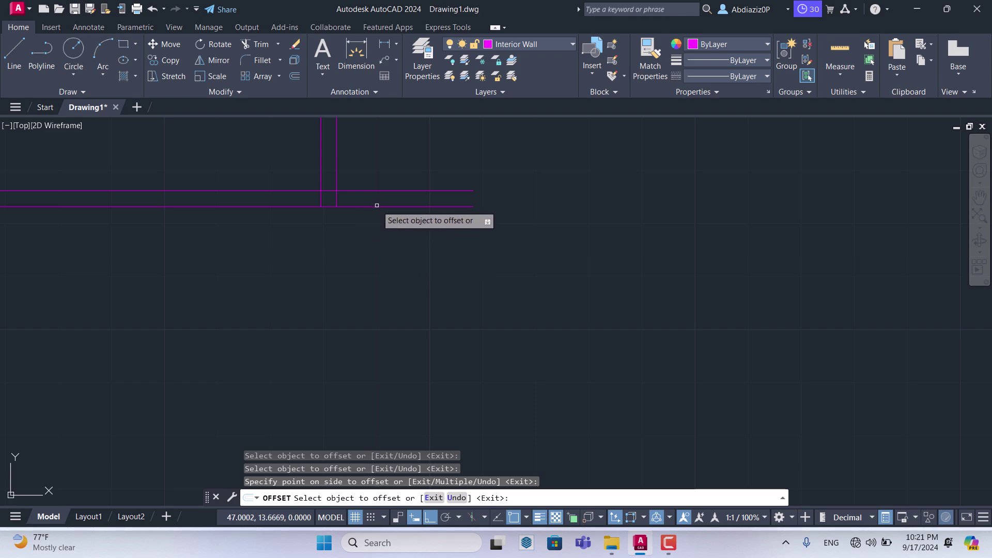
Step: Offset the lower horizontal wall lines below to create a second 0.15-thick interior wall
{"action": "left_click", "coordinate": [385, 206]}
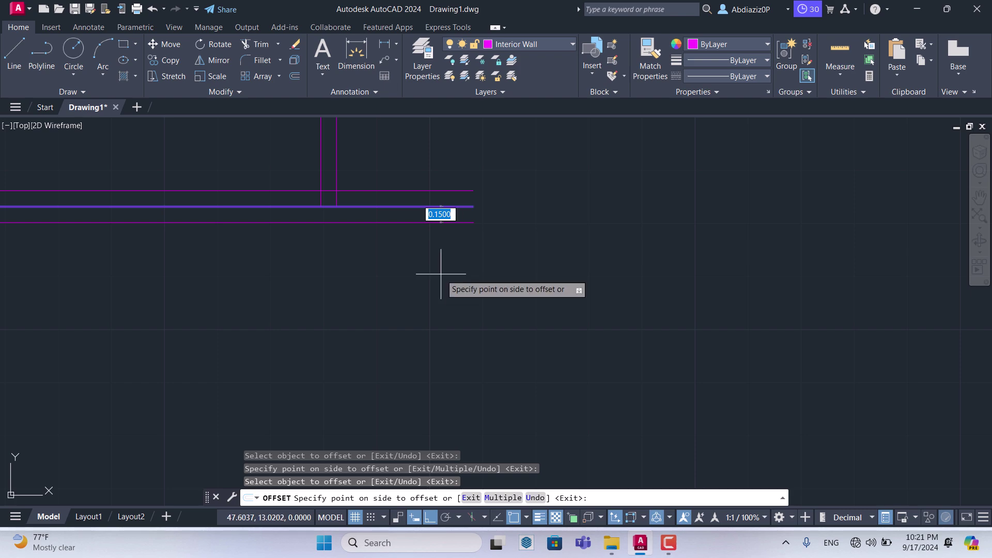
{"action": "type", "text": "1"}
{"action": "key", "text": "Return"}
{"action": "scroll", "coordinate": [413, 266], "scroll_direction": "down", "scroll_amount": 1}
{"action": "scroll", "coordinate": [413, 269], "scroll_direction": "down", "scroll_amount": 1}
{"action": "scroll", "coordinate": [413, 268], "scroll_direction": "down", "scroll_amount": 1}
{"action": "scroll", "coordinate": [387, 272], "scroll_direction": "down", "scroll_amount": 4}
{"action": "scroll", "coordinate": [358, 271], "scroll_direction": "up", "scroll_amount": 2}
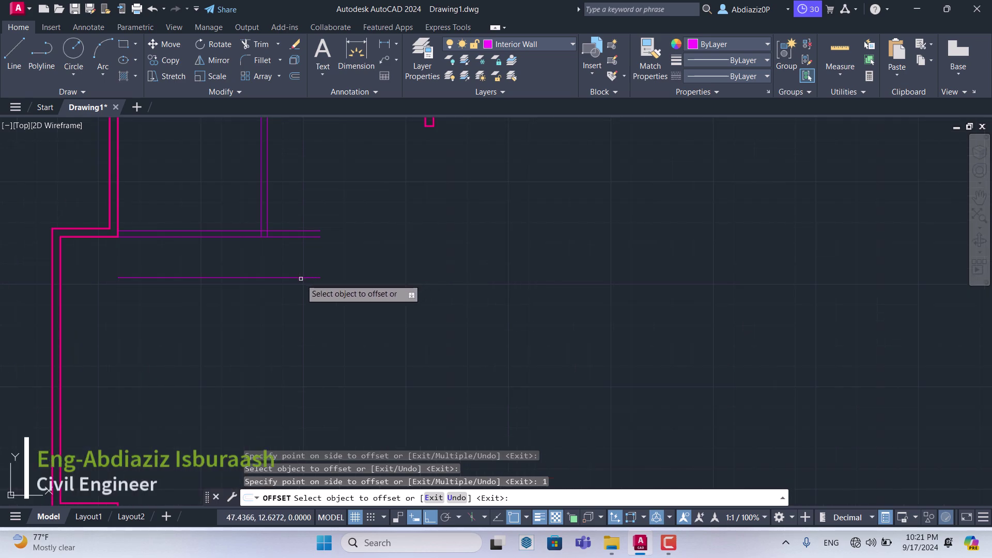
{"action": "left_click", "coordinate": [312, 277]}
{"action": "left_click", "coordinate": [312, 278]}
{"action": "scroll", "coordinate": [312, 273], "scroll_direction": "up", "scroll_amount": 2}
{"action": "scroll", "coordinate": [313, 274], "scroll_direction": "up", "scroll_amount": 2}
{"action": "scroll", "coordinate": [289, 256], "scroll_direction": "down", "scroll_amount": 2}
{"action": "scroll", "coordinate": [414, 258], "scroll_direction": "down", "scroll_amount": 2}
{"action": "scroll", "coordinate": [352, 282], "scroll_direction": "down", "scroll_amount": 3}
{"action": "scroll", "coordinate": [352, 282], "scroll_direction": "up", "scroll_amount": 3}
Step: Fillet the first pair of interior wall lines into a sharp corner
{"action": "key", "text": "Escape"}
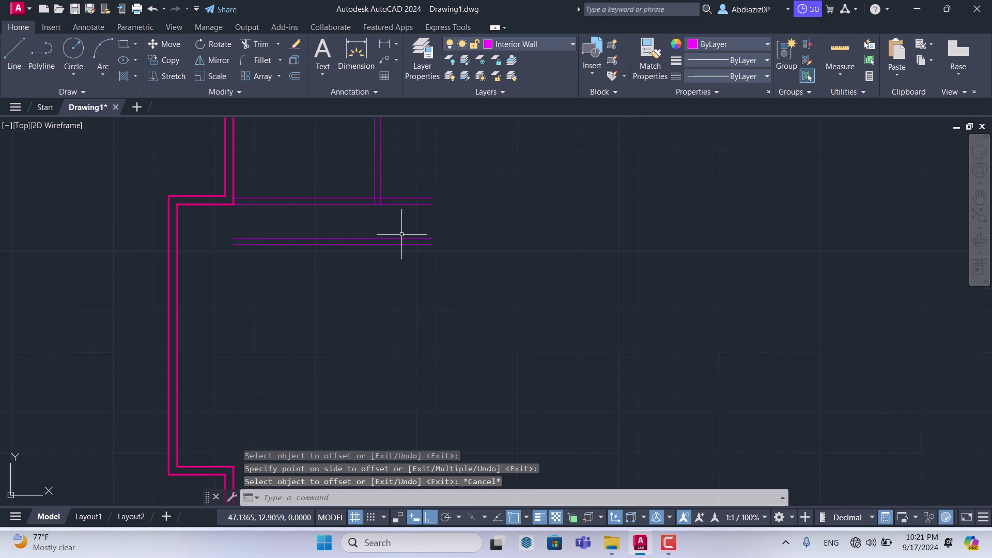
{"action": "scroll", "coordinate": [408, 227], "scroll_direction": "up", "scroll_amount": 2}
{"action": "scroll", "coordinate": [392, 254], "scroll_direction": "down", "scroll_amount": 2}
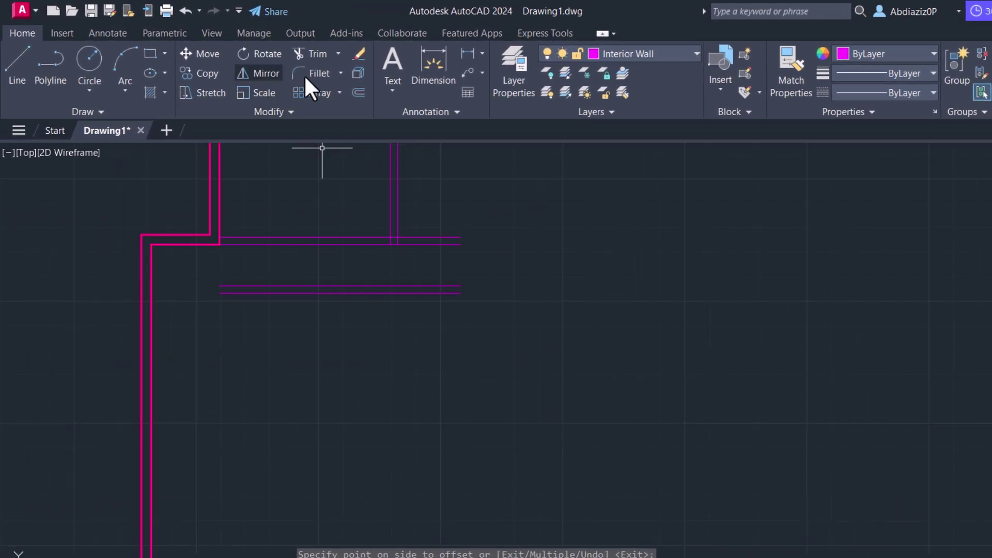
{"action": "left_click", "coordinate": [319, 73]}
{"action": "scroll", "coordinate": [400, 233], "scroll_direction": "up", "scroll_amount": 3}
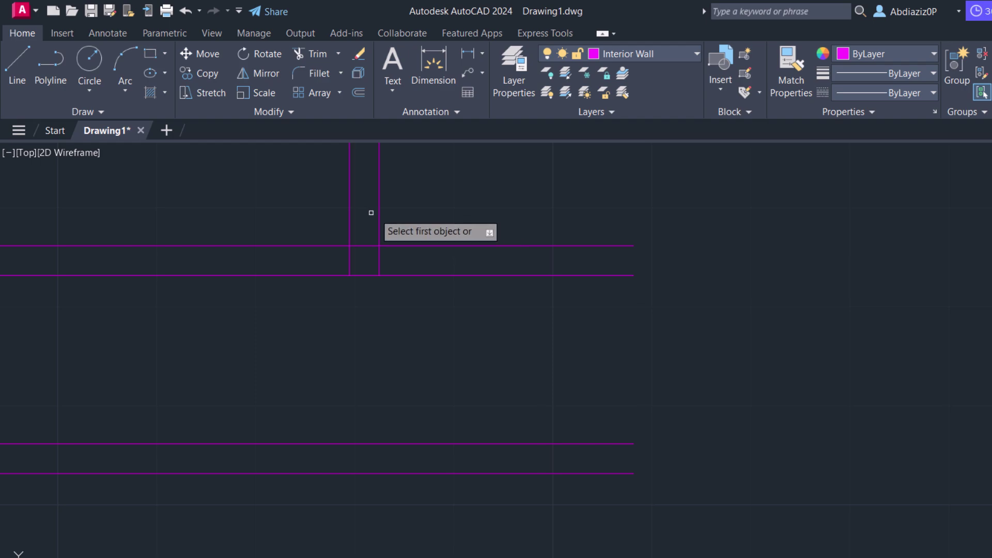
{"action": "left_click", "coordinate": [349, 221]}
{"action": "left_click", "coordinate": [423, 471]}
Step: Fillet the vertical wall line to the bottom line for a second sharp corner
{"action": "key", "text": "Return"}
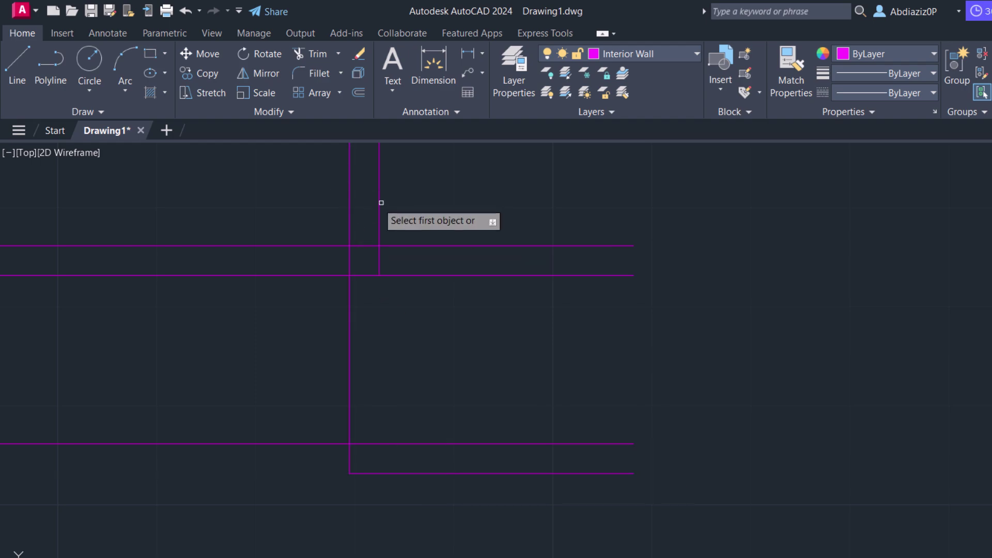
{"action": "left_click", "coordinate": [379, 199]}
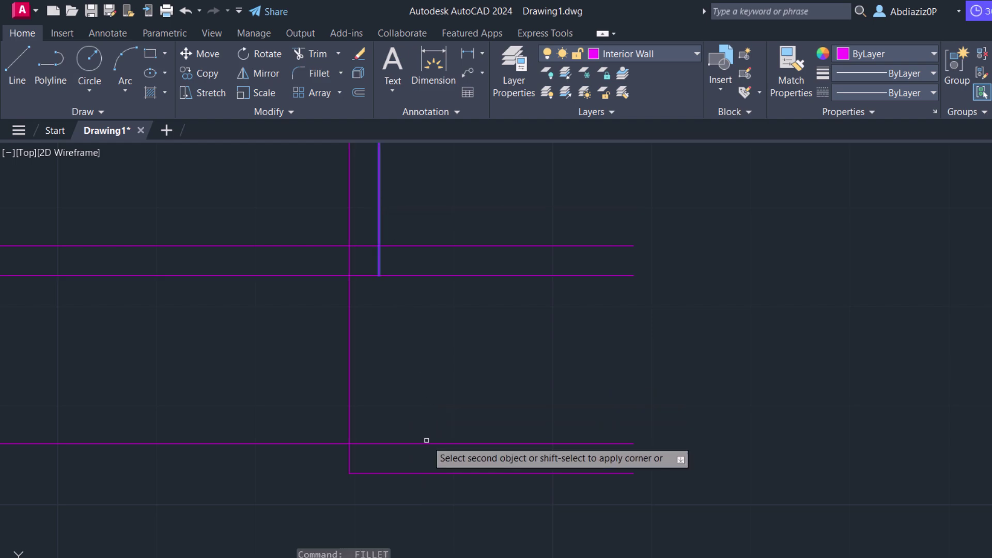
{"action": "left_click", "coordinate": [425, 443]}
{"action": "scroll", "coordinate": [317, 328], "scroll_direction": "down", "scroll_amount": 3}
{"action": "scroll", "coordinate": [266, 274], "scroll_direction": "down", "scroll_amount": 3}
{"action": "scroll", "coordinate": [269, 264], "scroll_direction": "up", "scroll_amount": 4}
{"action": "scroll", "coordinate": [291, 266], "scroll_direction": "up", "scroll_amount": 3}
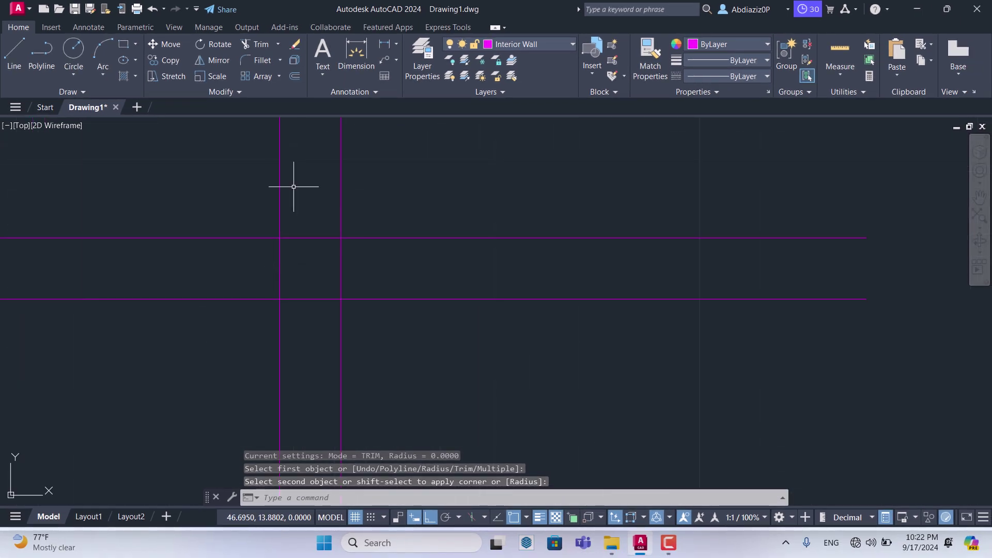
{"action": "scroll", "coordinate": [363, 215], "scroll_direction": "down", "scroll_amount": 4}
{"action": "key", "text": "Escape"}
Step: Trim the overlapping wall segments at the crossing using TR fence selections
{"action": "type", "text": "tr"}
{"action": "key", "text": "Return"}
{"action": "left_click_drag", "start_coordinate": [393, 243], "coordinate": [378, 172]}
{"action": "scroll", "coordinate": [354, 231], "scroll_direction": "up", "scroll_amount": 2}
{"action": "scroll", "coordinate": [346, 212], "scroll_direction": "up", "scroll_amount": 3}
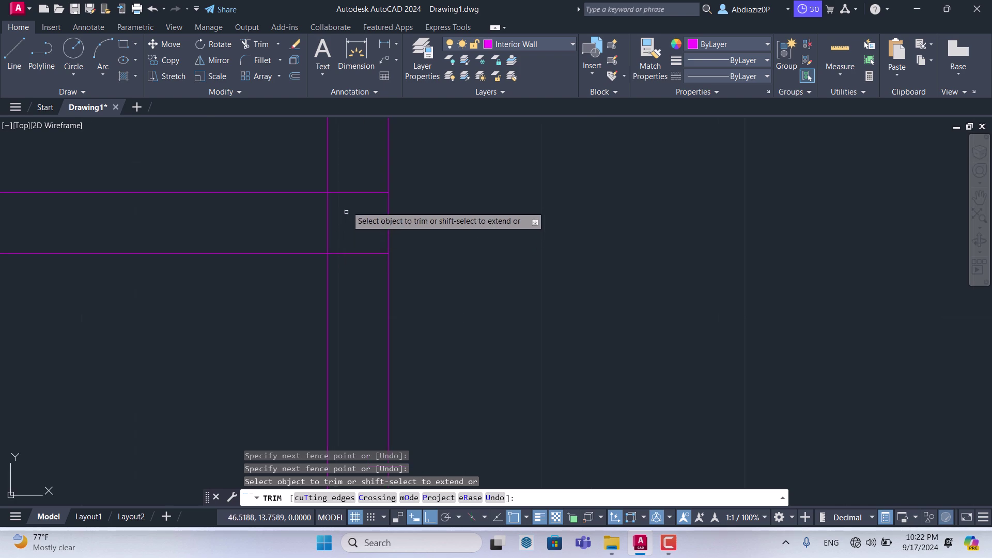
{"action": "left_click", "coordinate": [352, 175]}
{"action": "key", "text": "Return"}
{"action": "scroll", "coordinate": [343, 235], "scroll_direction": "down", "scroll_amount": 5}
{"action": "scroll", "coordinate": [385, 243], "scroll_direction": "down", "scroll_amount": 2}
{"action": "scroll", "coordinate": [403, 239], "scroll_direction": "up", "scroll_amount": 2}
{"action": "scroll", "coordinate": [250, 178], "scroll_direction": "up", "scroll_amount": 1}
{"action": "scroll", "coordinate": [249, 183], "scroll_direction": "down", "scroll_amount": 1}
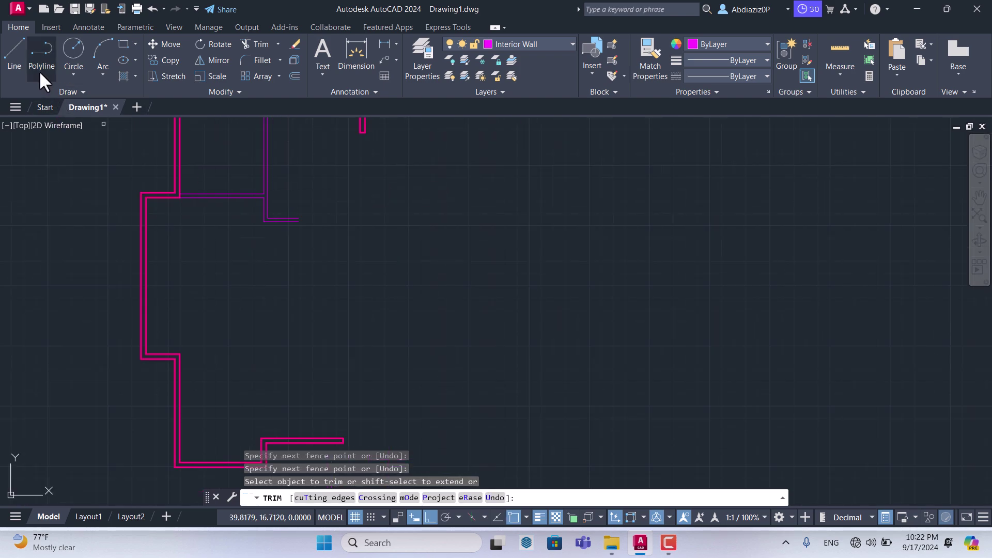
Step: Draw a vertical wall line down from the upper right wall end
{"action": "left_click", "coordinate": [16, 45]}
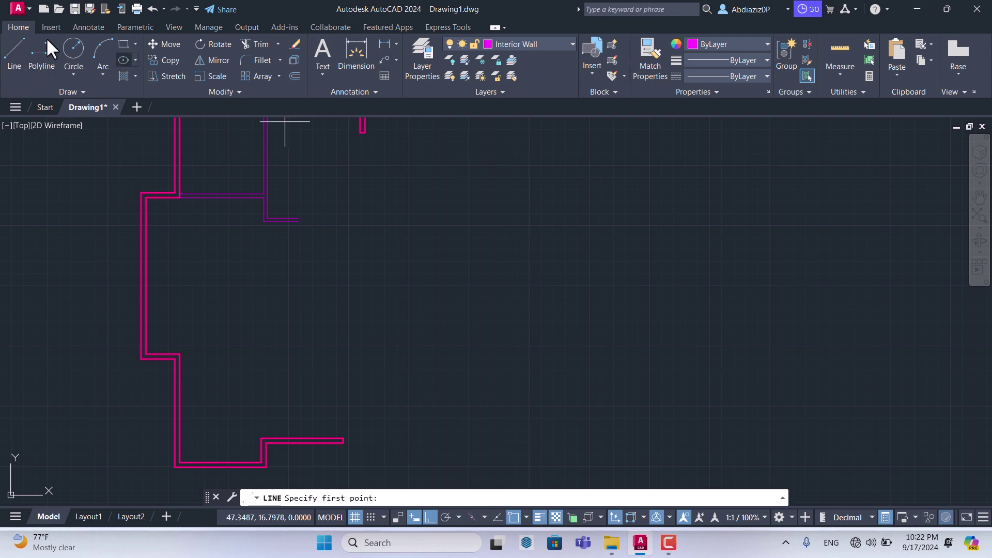
{"action": "left_click", "coordinate": [16, 48]}
{"action": "scroll", "coordinate": [348, 125], "scroll_direction": "up", "scroll_amount": 5}
{"action": "left_click", "coordinate": [418, 149]}
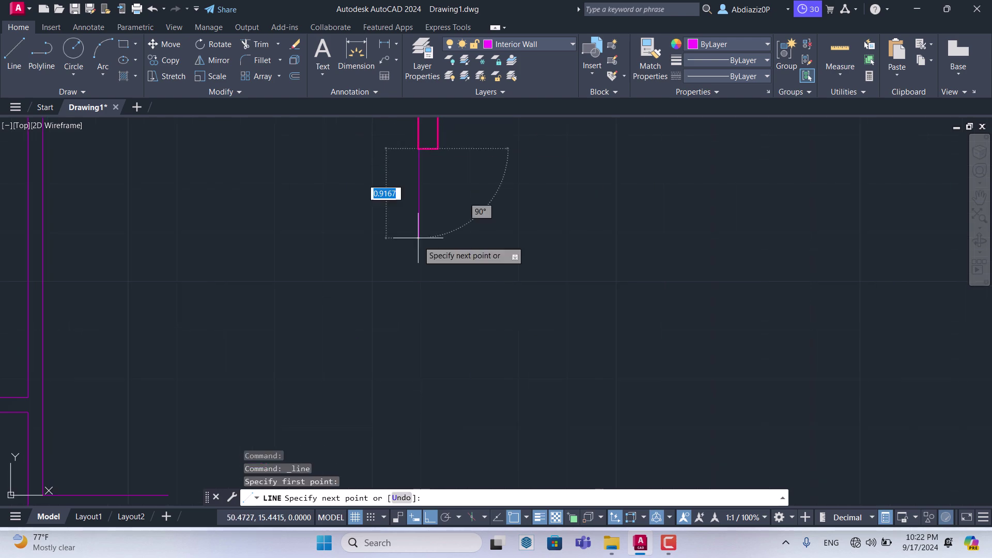
{"action": "left_click", "coordinate": [420, 278]}
{"action": "key", "text": "Escape"}
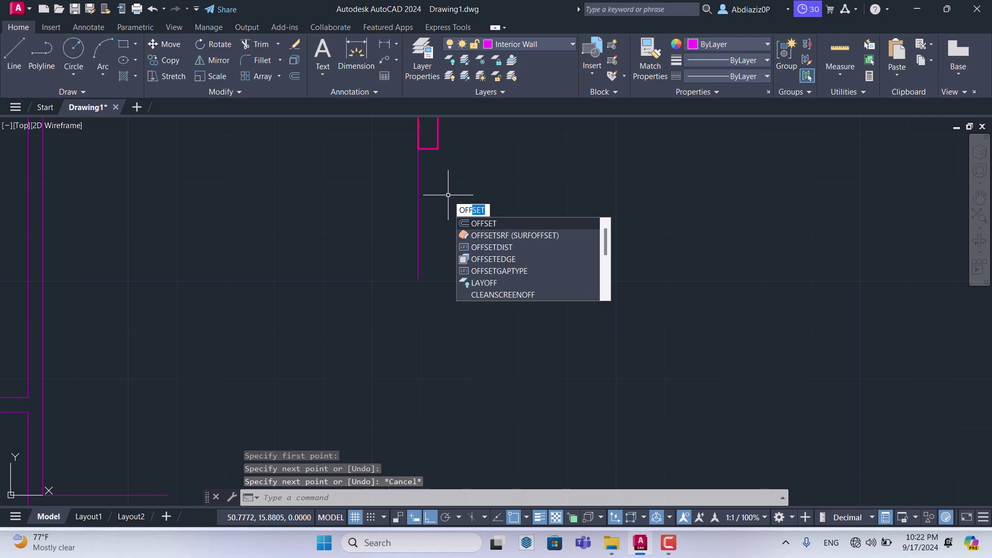
Step: Offset that vertical line 0.15 to the right
{"action": "key", "text": "Return"}
{"action": "type", "text": "0.15"}
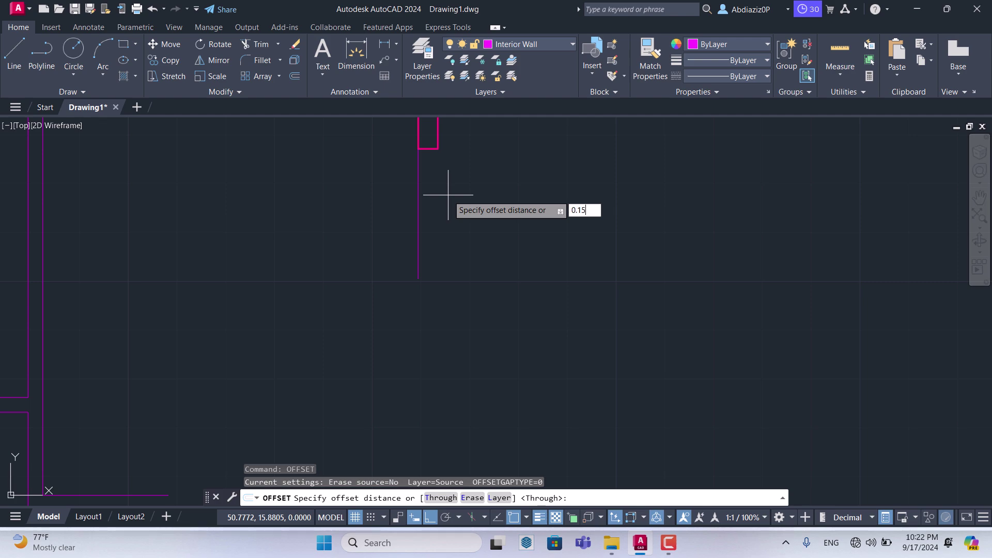
{"action": "key", "text": "Return"}
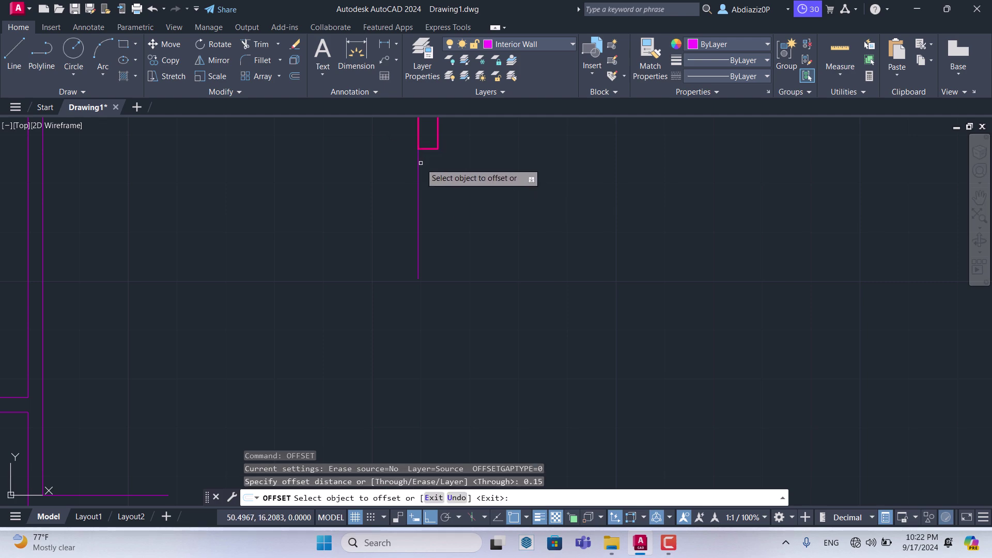
{"action": "left_click", "coordinate": [419, 155]}
{"action": "scroll", "coordinate": [432, 250], "scroll_direction": "down", "scroll_amount": 3}
{"action": "scroll", "coordinate": [447, 211], "scroll_direction": "up", "scroll_amount": 2}
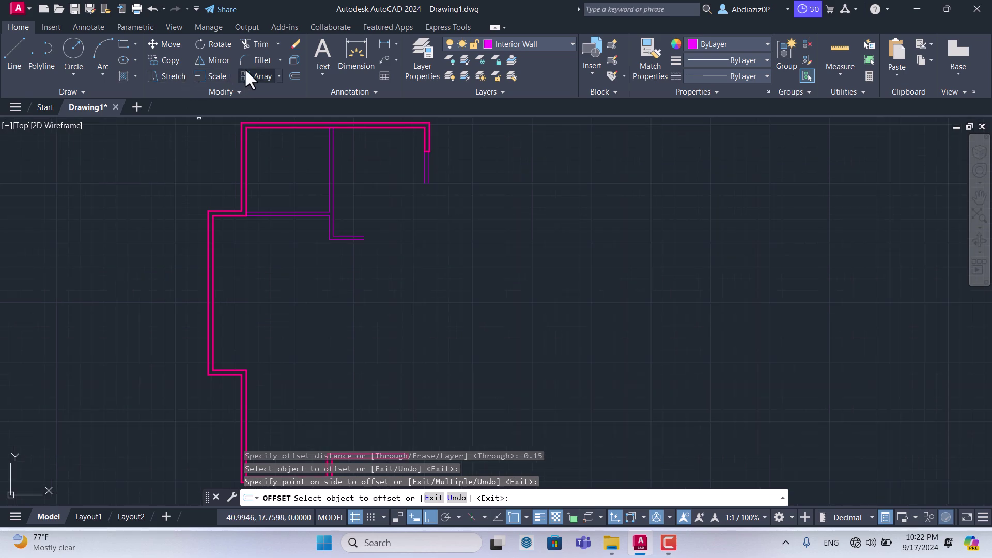
Step: Fillet the first line into a sharp corner with the vertical wall line
{"action": "left_click", "coordinate": [263, 61]}
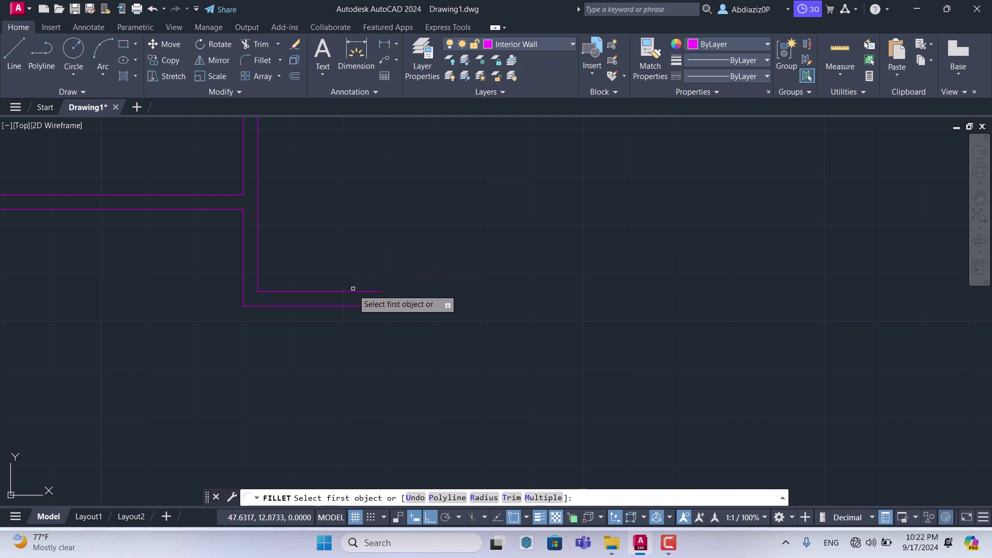
{"action": "left_click", "coordinate": [345, 292]}
{"action": "scroll", "coordinate": [282, 292], "scroll_direction": "down", "scroll_amount": 5}
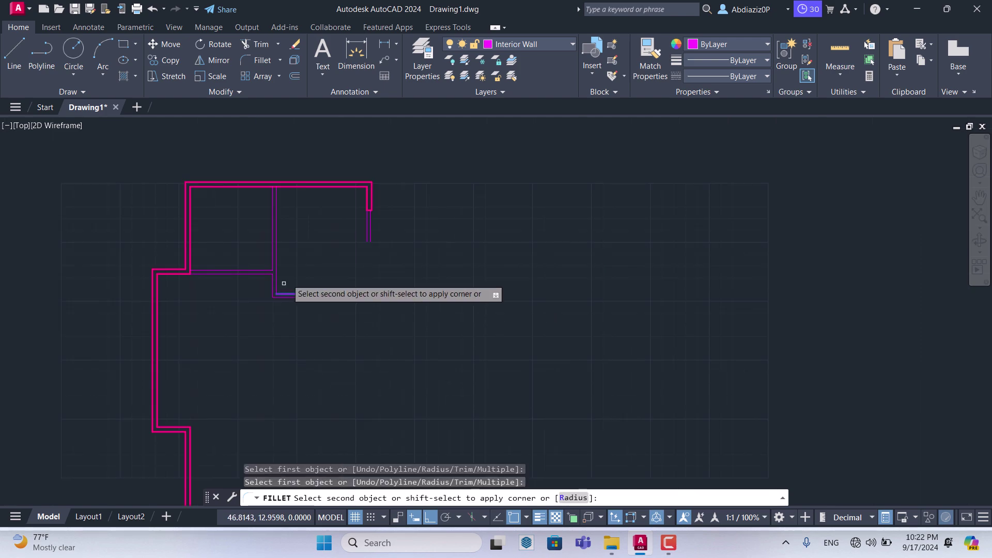
{"action": "left_click", "coordinate": [368, 232]}
{"action": "scroll", "coordinate": [370, 253], "scroll_direction": "up", "scroll_amount": 4}
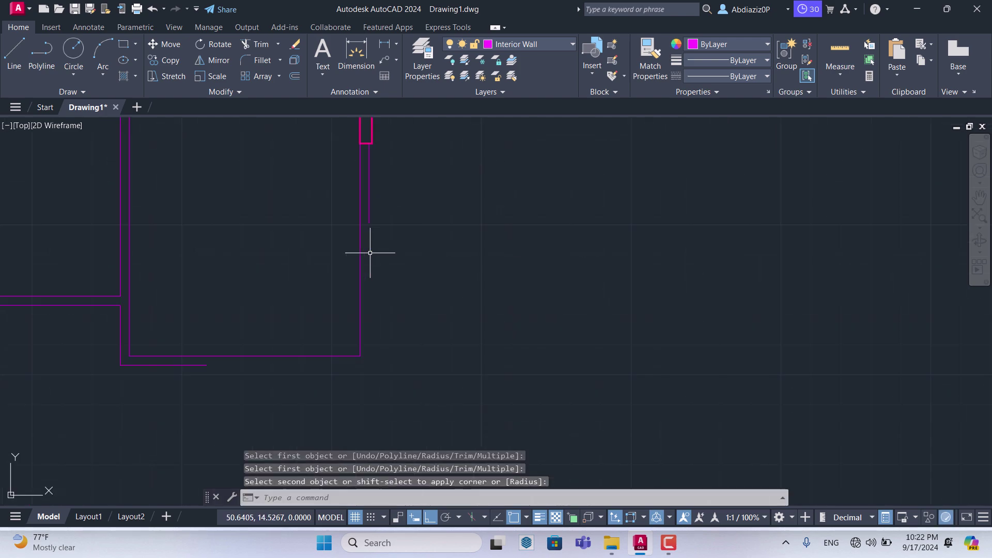
Step: Fillet the other vertical line to the bottom line, closing the small upper-right room
{"action": "key", "text": "space"}
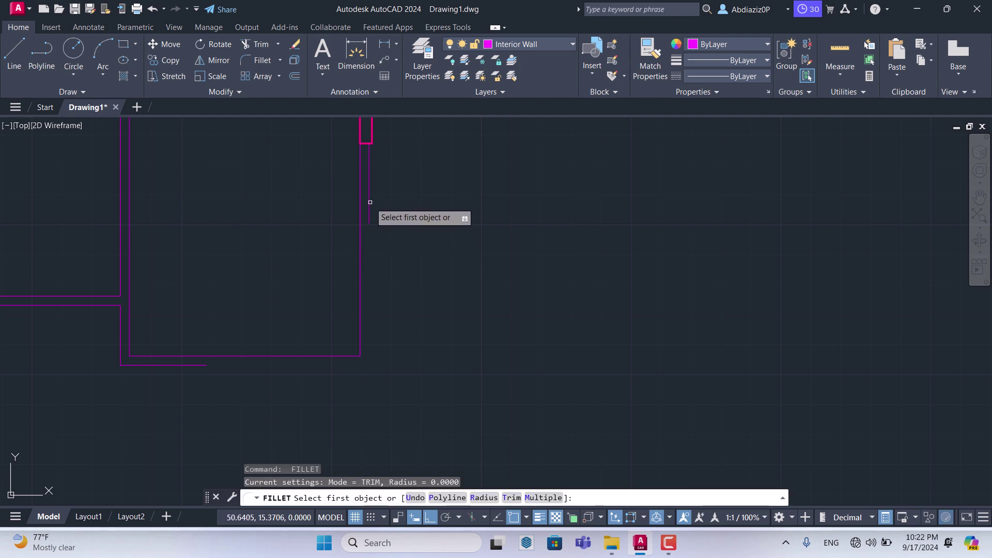
{"action": "left_click", "coordinate": [370, 202]}
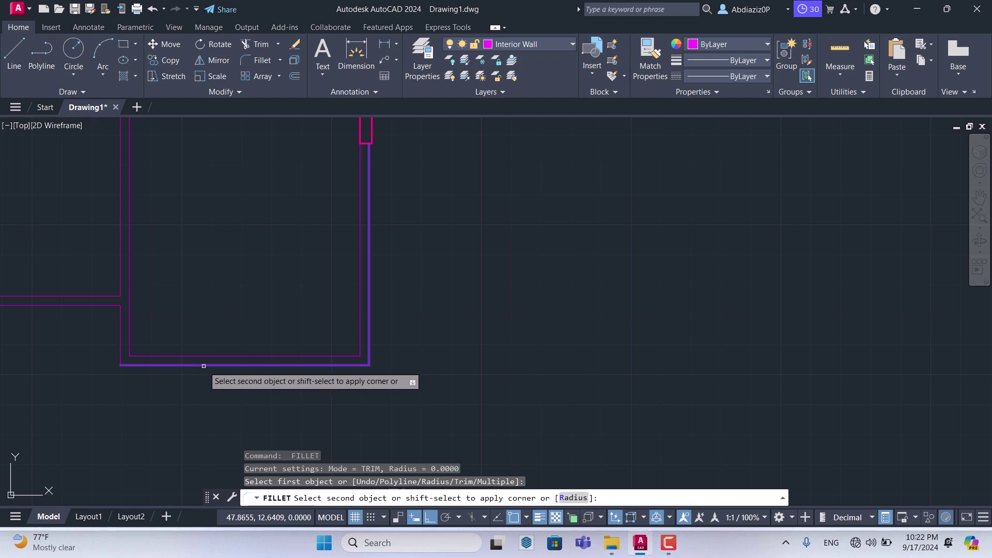
{"action": "left_click", "coordinate": [204, 365]}
{"action": "scroll", "coordinate": [405, 268], "scroll_direction": "down", "scroll_amount": 4}
{"action": "scroll", "coordinate": [387, 313], "scroll_direction": "up", "scroll_amount": 2}
{"action": "scroll", "coordinate": [406, 257], "scroll_direction": "down", "scroll_amount": 4}
{"action": "scroll", "coordinate": [387, 257], "scroll_direction": "up", "scroll_amount": 4}
{"action": "scroll", "coordinate": [377, 247], "scroll_direction": "down", "scroll_amount": 2}
{"action": "scroll", "coordinate": [342, 220], "scroll_direction": "down", "scroll_amount": 4}
Step: Draw a three-segment wall outline from the inner corner, 2 deep and 1.6 wide
{"action": "left_click", "coordinate": [18, 44]}
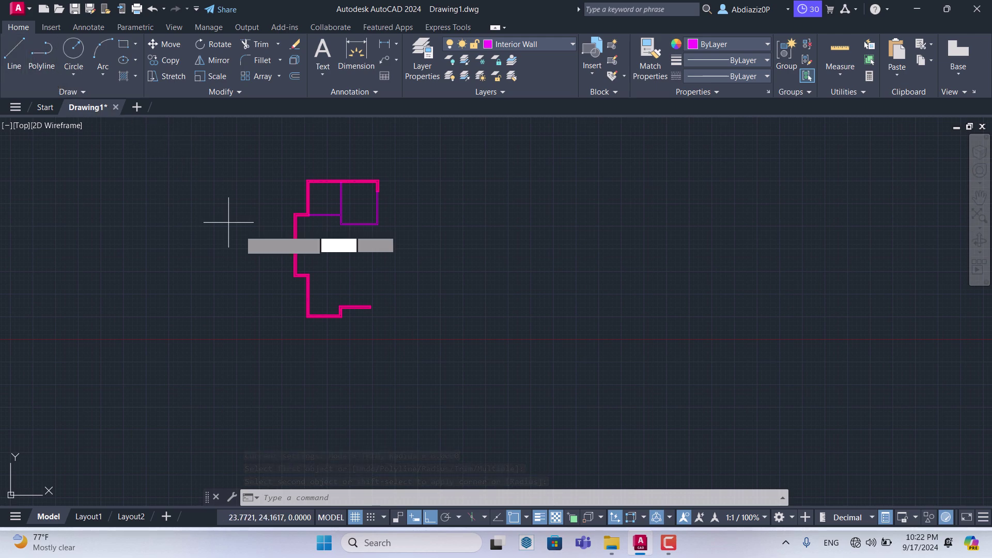
{"action": "scroll", "coordinate": [304, 214], "scroll_direction": "up", "scroll_amount": 4}
{"action": "scroll", "coordinate": [304, 214], "scroll_direction": "up", "scroll_amount": 4}
{"action": "scroll", "coordinate": [310, 217], "scroll_direction": "up", "scroll_amount": 4}
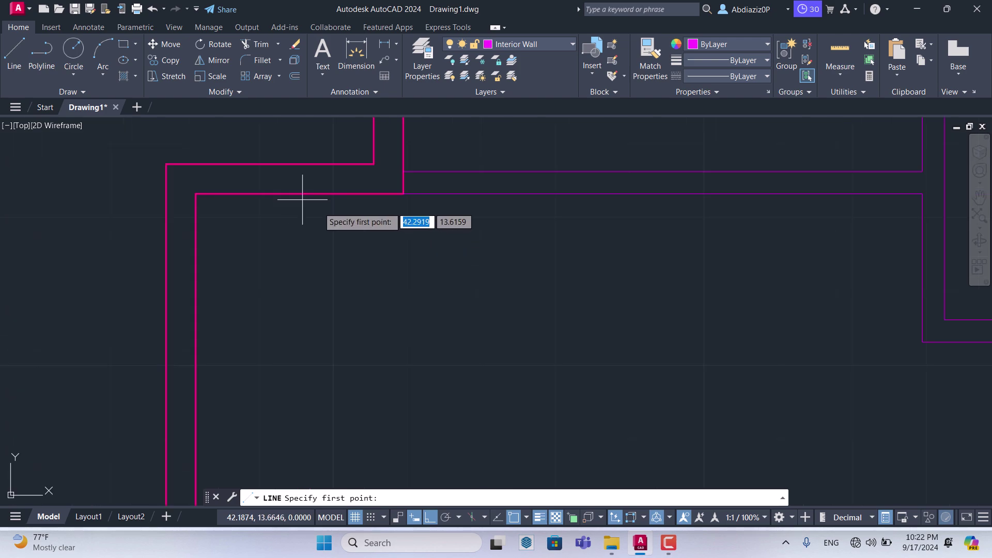
{"action": "left_click", "coordinate": [399, 195]}
{"action": "scroll", "coordinate": [387, 163], "scroll_direction": "down", "scroll_amount": 6}
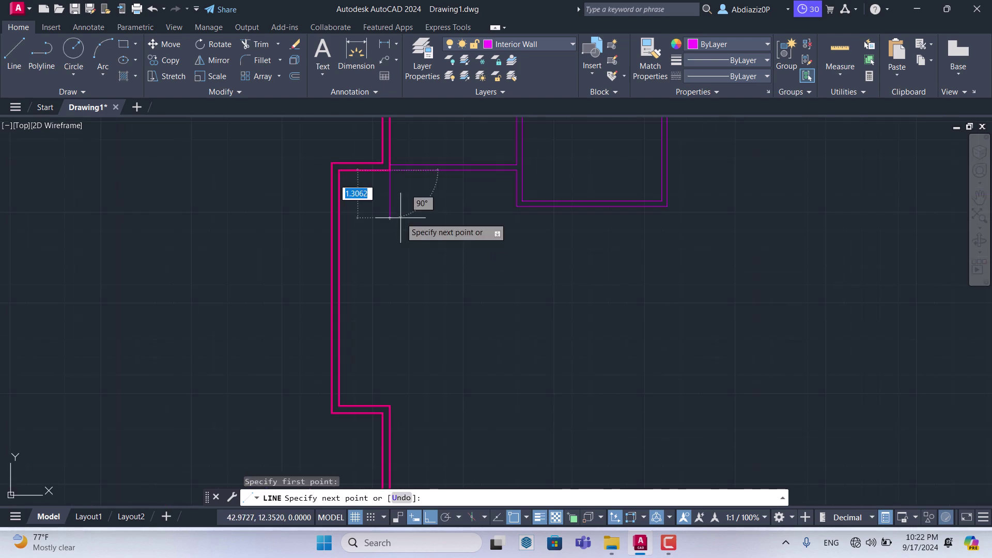
{"action": "type", "text": "2"}
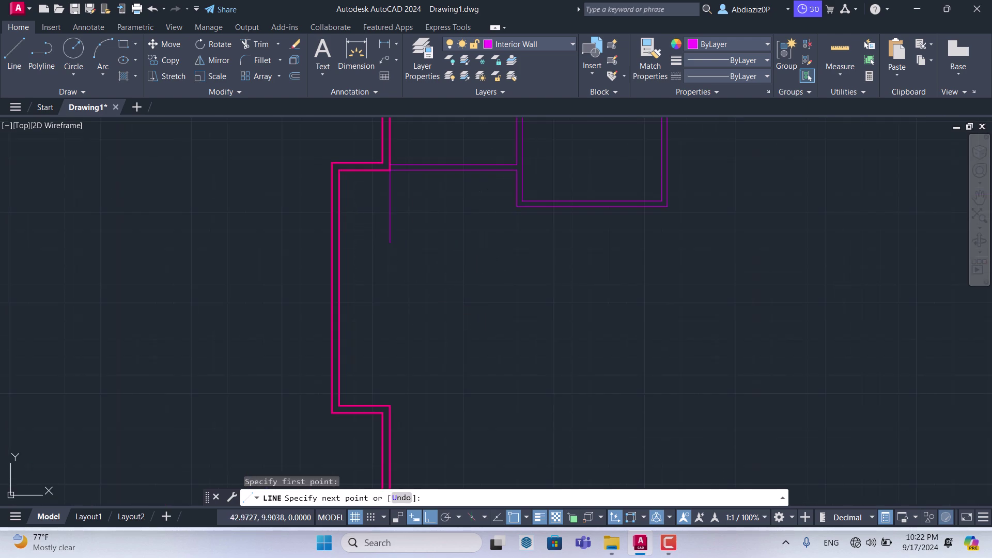
{"action": "key", "text": "Return"}
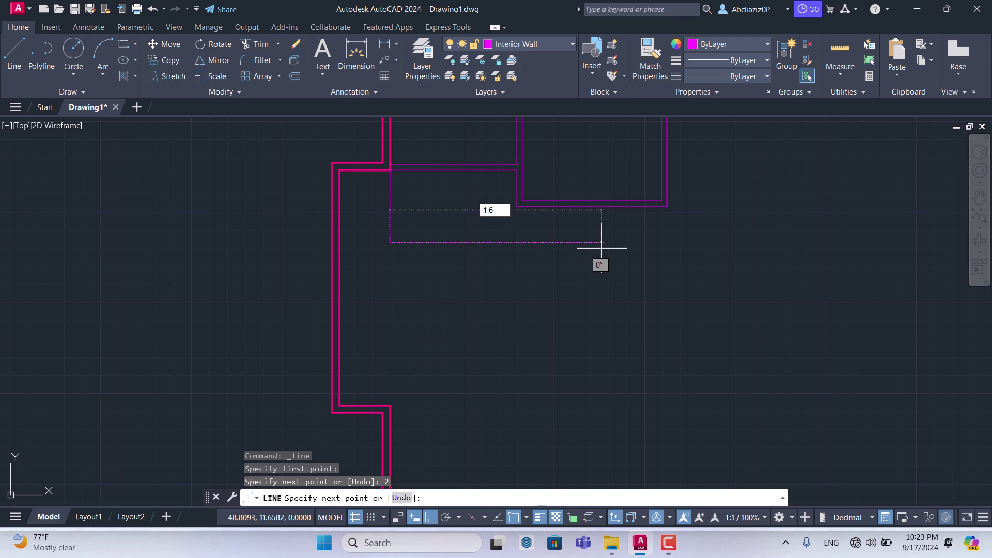
{"action": "key", "text": "Return"}
{"action": "scroll", "coordinate": [447, 171], "scroll_direction": "up", "scroll_amount": 2}
{"action": "key", "text": "Escape"}
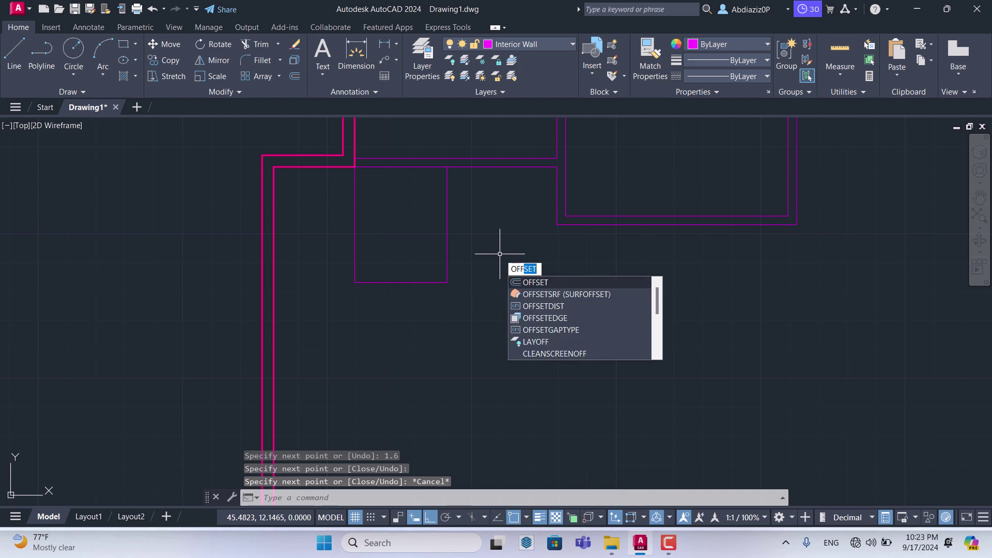
Step: Offset the new room's right, bottom and left wall lines 0.15 outward
{"action": "key", "text": "Return"}
{"action": "key", "text": "Return"}
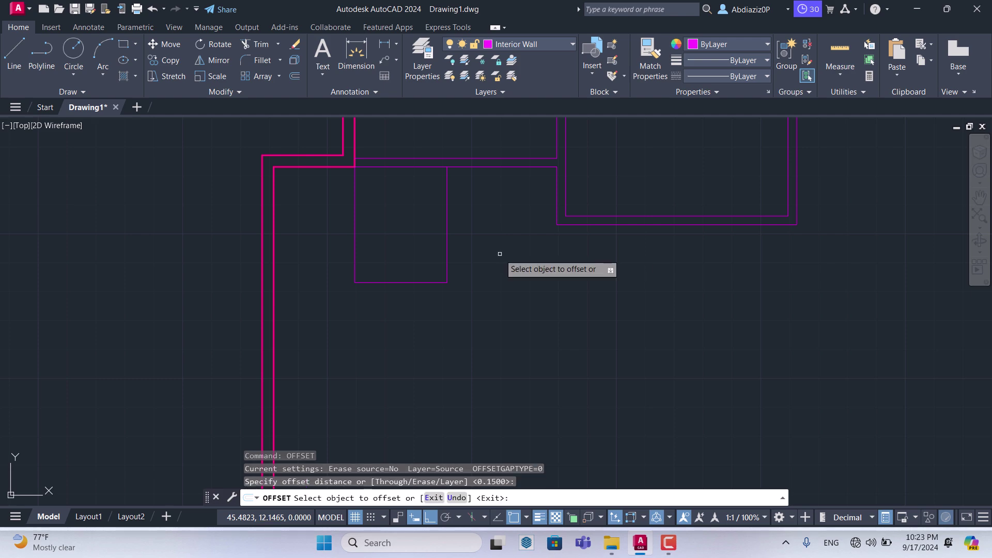
{"action": "left_click", "coordinate": [445, 200]}
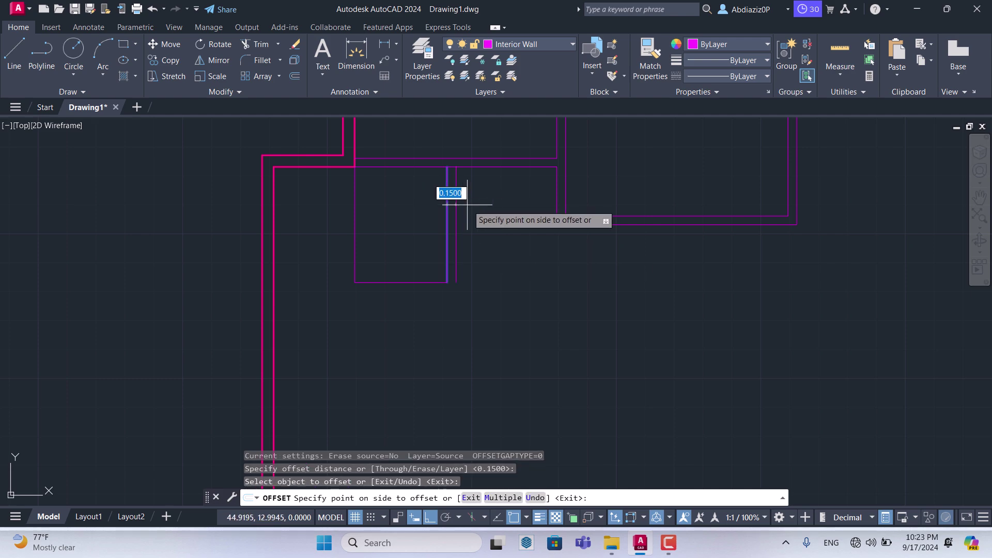
{"action": "scroll", "coordinate": [439, 258], "scroll_direction": "up", "scroll_amount": 5}
{"action": "left_click", "coordinate": [441, 257]}
{"action": "left_click", "coordinate": [520, 308]}
{"action": "scroll", "coordinate": [521, 309], "scroll_direction": "down", "scroll_amount": 4}
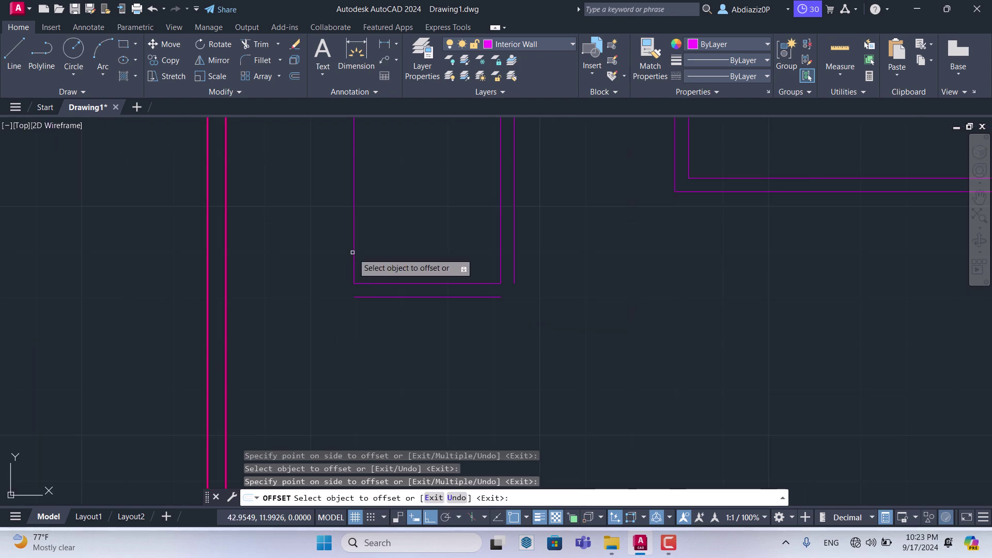
{"action": "left_click", "coordinate": [354, 242]}
{"action": "left_click", "coordinate": [333, 261]}
{"action": "scroll", "coordinate": [429, 287], "scroll_direction": "up", "scroll_amount": 3}
{"action": "scroll", "coordinate": [433, 285], "scroll_direction": "down", "scroll_amount": 3}
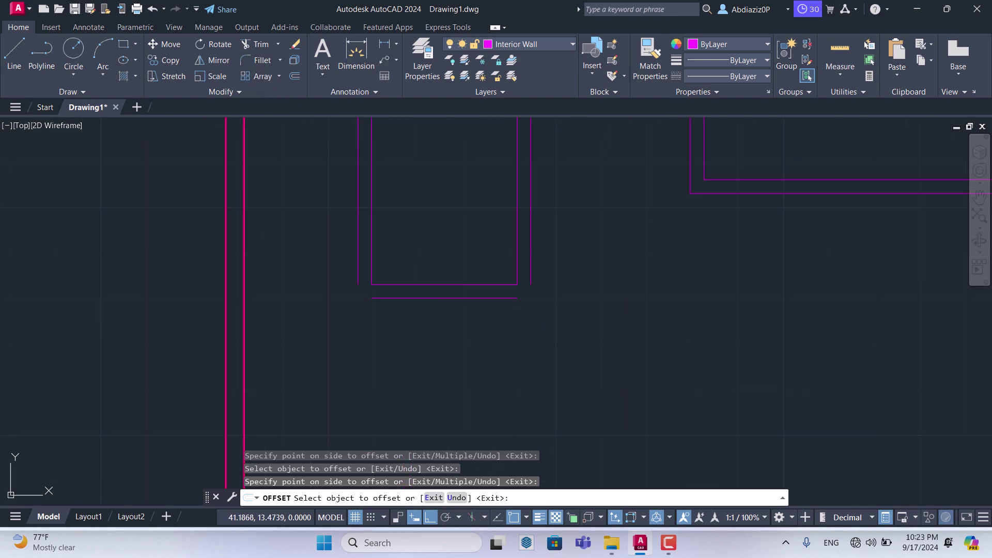
{"action": "left_click", "coordinate": [258, 60]}
{"action": "scroll", "coordinate": [374, 260], "scroll_direction": "up", "scroll_amount": 4}
Step: Fillet the outer left and right lines to the outer bottom line at radius 0
{"action": "left_click", "coordinate": [329, 232]}
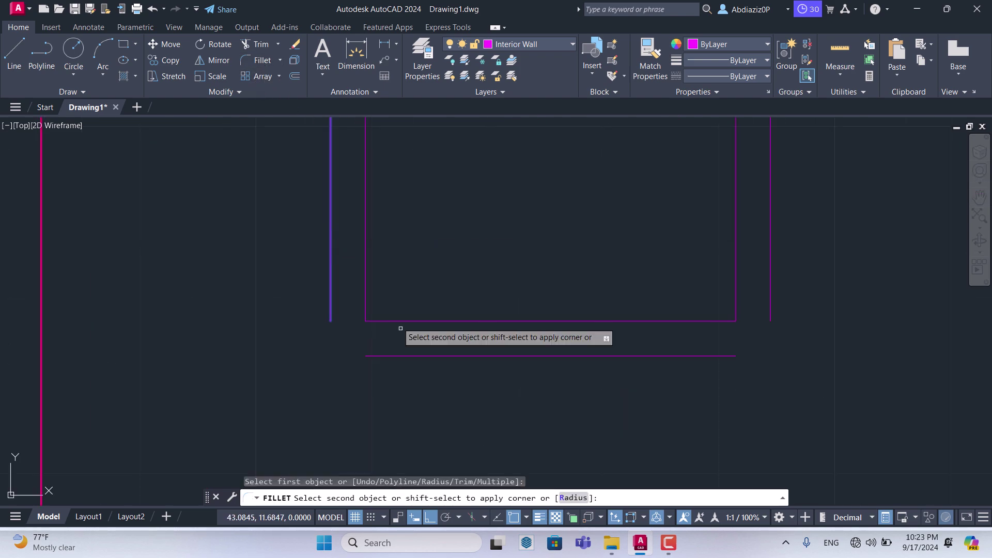
{"action": "left_click", "coordinate": [384, 356]}
{"action": "scroll", "coordinate": [329, 305], "scroll_direction": "down", "scroll_amount": 6}
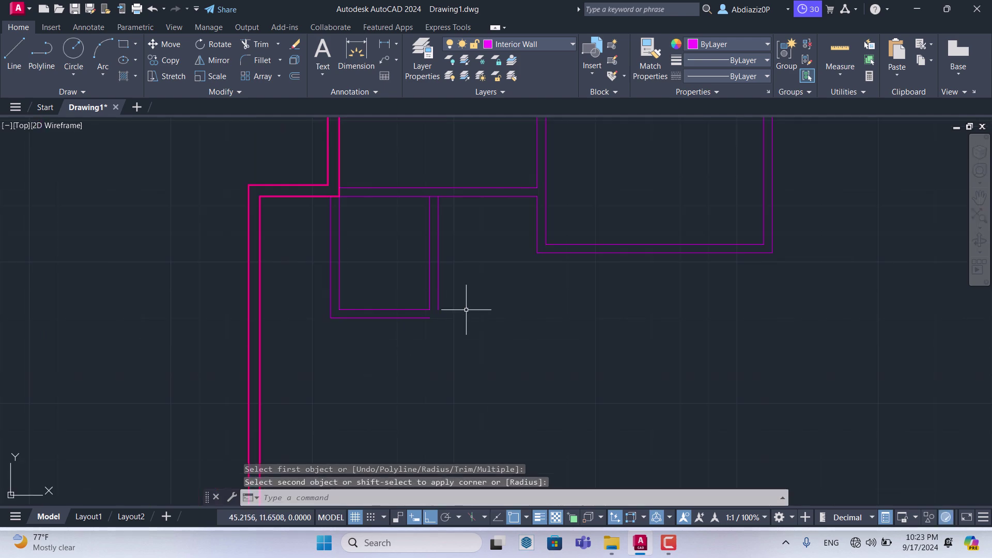
{"action": "key", "text": "Return"}
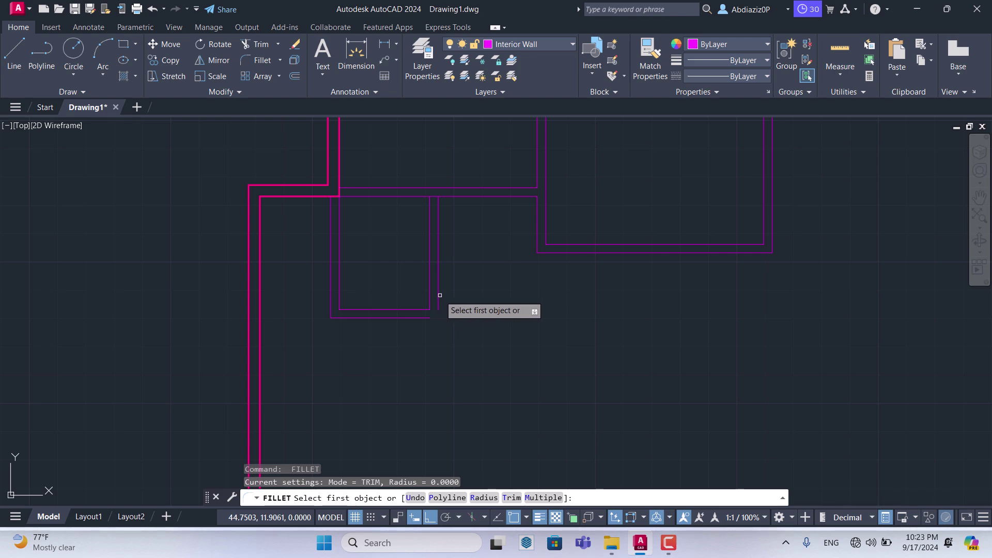
{"action": "left_click", "coordinate": [439, 295]}
{"action": "left_click", "coordinate": [423, 317]}
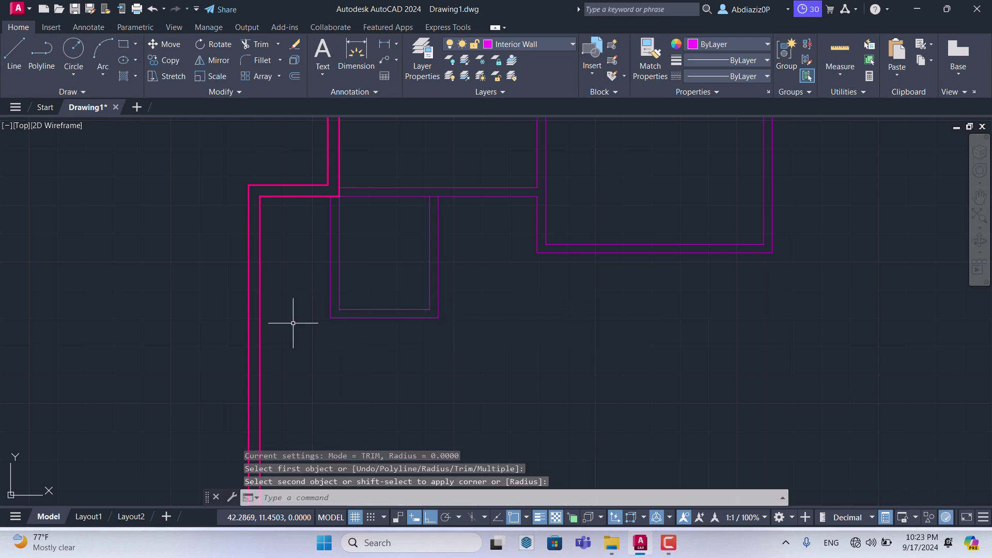
{"action": "key", "text": "Escape"}
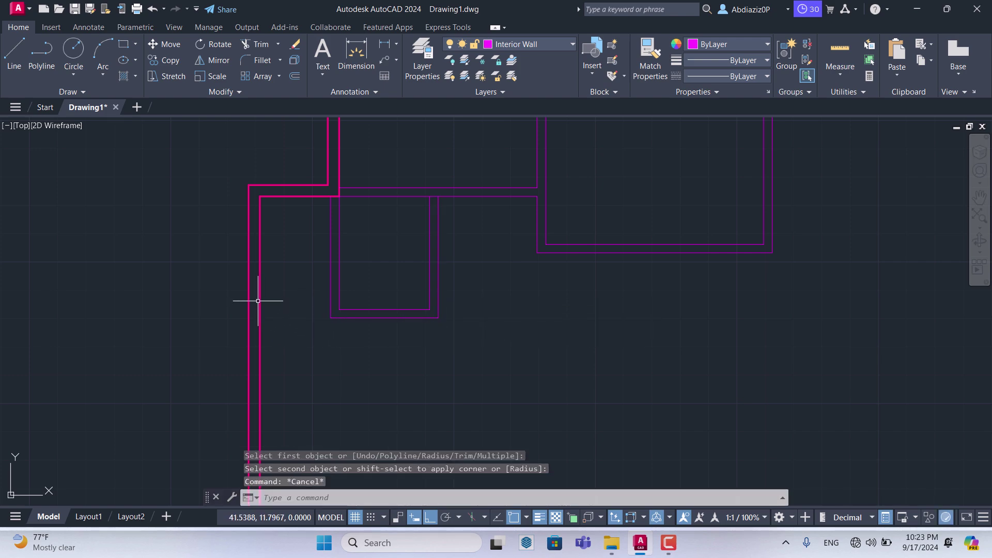
{"action": "left_click", "coordinate": [259, 300]}
Step: Extend the room's bottom wall lines to the exterior wall with a fence
{"action": "left_click", "coordinate": [275, 43]}
{"action": "left_click", "coordinate": [267, 92]}
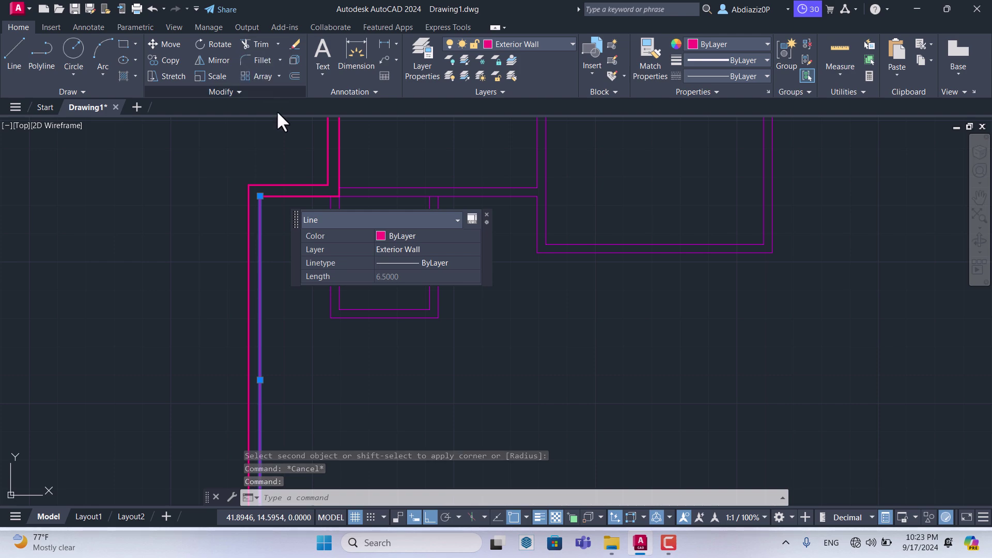
{"action": "left_click_drag", "start_coordinate": [368, 274], "coordinate": [372, 356]}
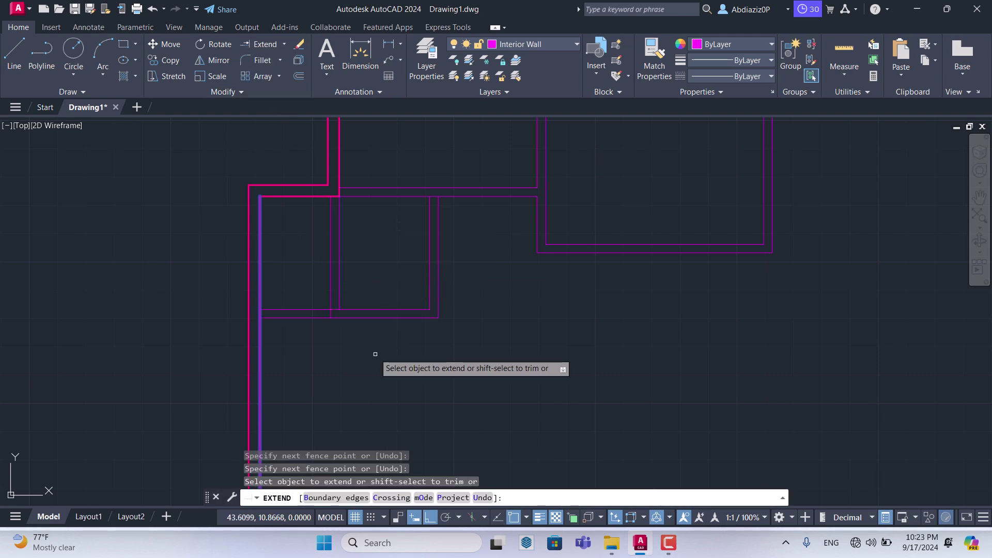
{"action": "key", "text": "Escape"}
{"action": "key", "text": "Escape"}
{"action": "scroll", "coordinate": [326, 313], "scroll_direction": "up", "scroll_amount": 5}
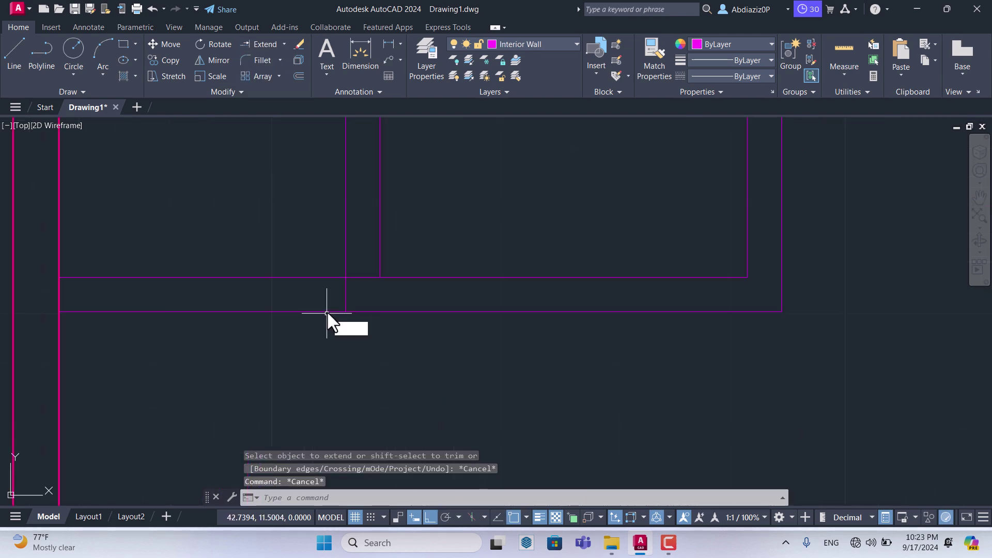
{"action": "type", "text": "tr"}
Step: Fence-trim the exterior wall segment lying between the new bottom lines
{"action": "key", "text": "Return"}
{"action": "scroll", "coordinate": [347, 293], "scroll_direction": "up", "scroll_amount": 2}
{"action": "mouse_move", "coordinate": [362, 294]}
{"action": "left_mouse_down"}
{"action": "mouse_move", "coordinate": [382, 265]}
{"action": "mouse_move", "coordinate": [375, 276]}
{"action": "left_mouse_up"}
{"action": "scroll", "coordinate": [399, 243], "scroll_direction": "down", "scroll_amount": 4}
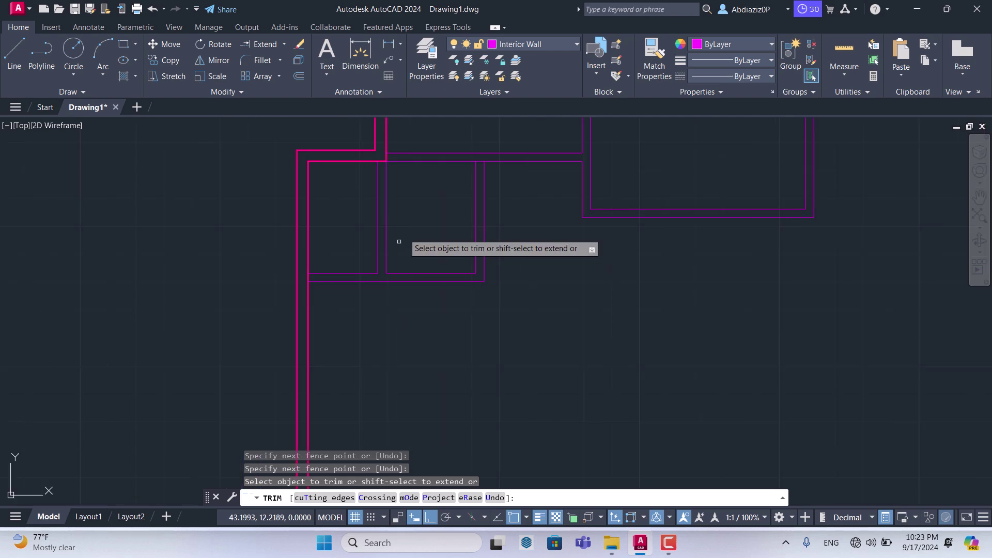
{"action": "key", "text": "Escape"}
{"action": "scroll", "coordinate": [413, 228], "scroll_direction": "up", "scroll_amount": 1}
{"action": "scroll", "coordinate": [406, 225], "scroll_direction": "down", "scroll_amount": 4}
{"action": "scroll", "coordinate": [408, 230], "scroll_direction": "up", "scroll_amount": 5}
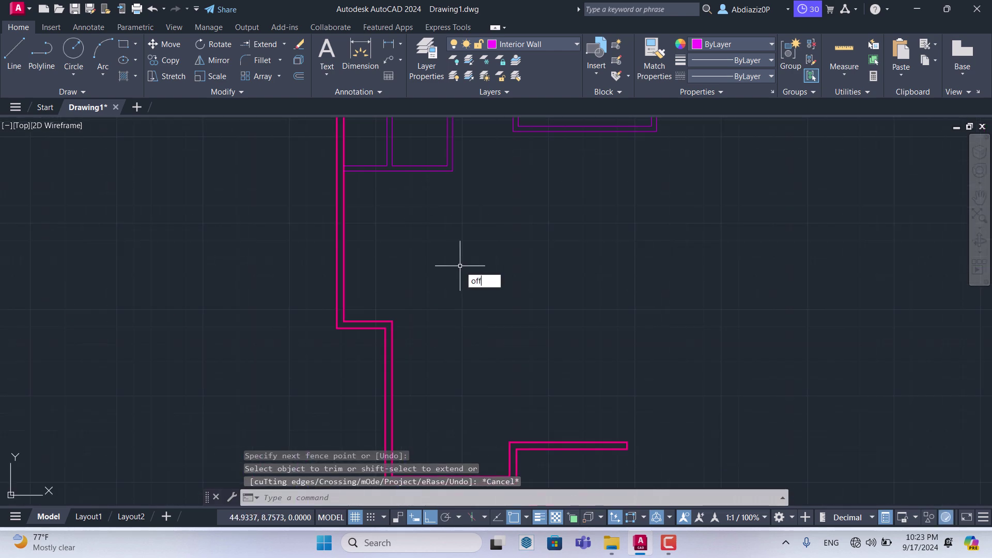
Step: Offset the room's bottom wall 2.6 downward, then double that new line 0.15 below
{"action": "key", "text": "Return"}
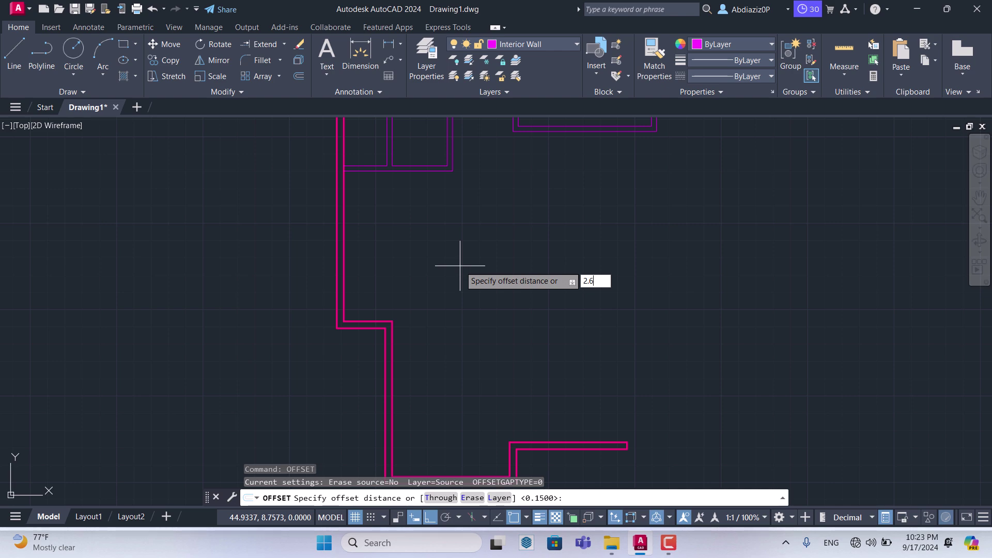
{"action": "key", "text": "Return"}
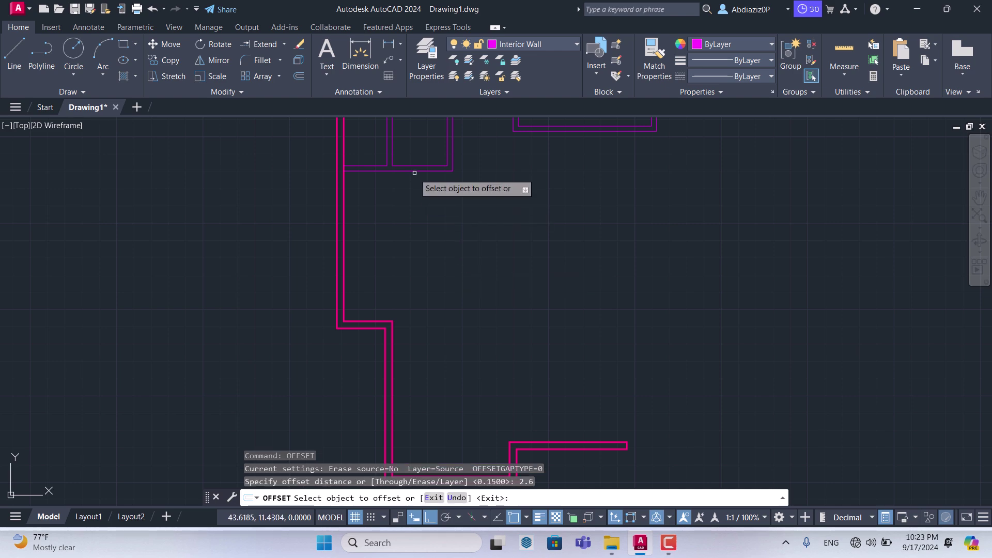
{"action": "left_click", "coordinate": [415, 173]}
{"action": "left_click", "coordinate": [412, 231]}
{"action": "scroll", "coordinate": [419, 265], "scroll_direction": "up", "scroll_amount": 4}
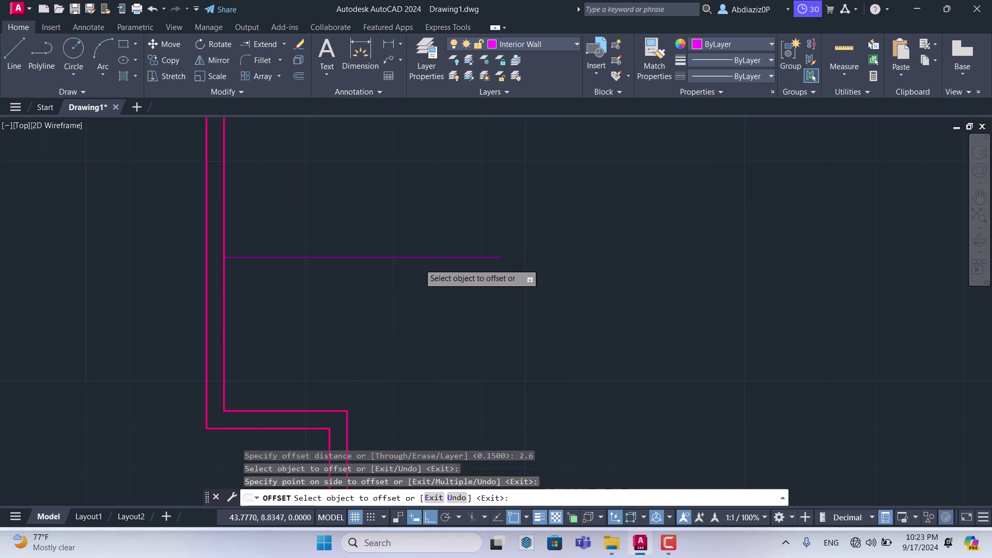
{"action": "left_click", "coordinate": [419, 257]}
{"action": "type", "text": "0.15"}
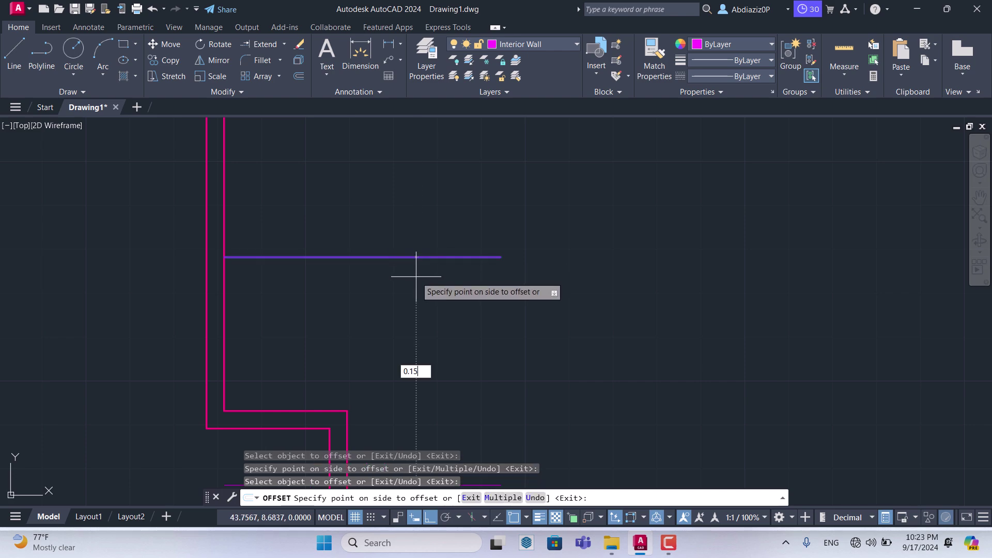
{"action": "key", "text": "Return"}
{"action": "scroll", "coordinate": [416, 276], "scroll_direction": "down", "scroll_amount": 4}
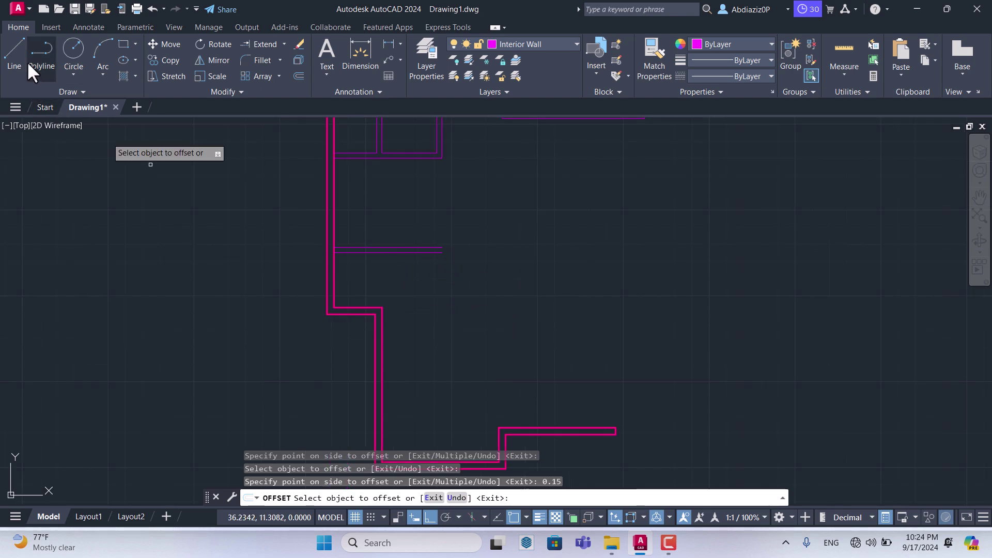
{"action": "left_click", "coordinate": [14, 49]}
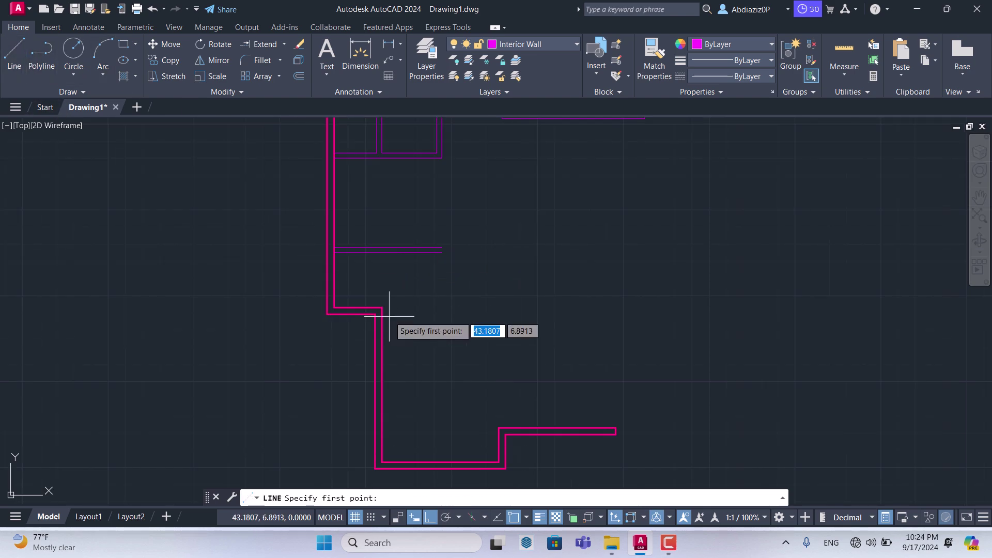
{"action": "left_click", "coordinate": [382, 307]}
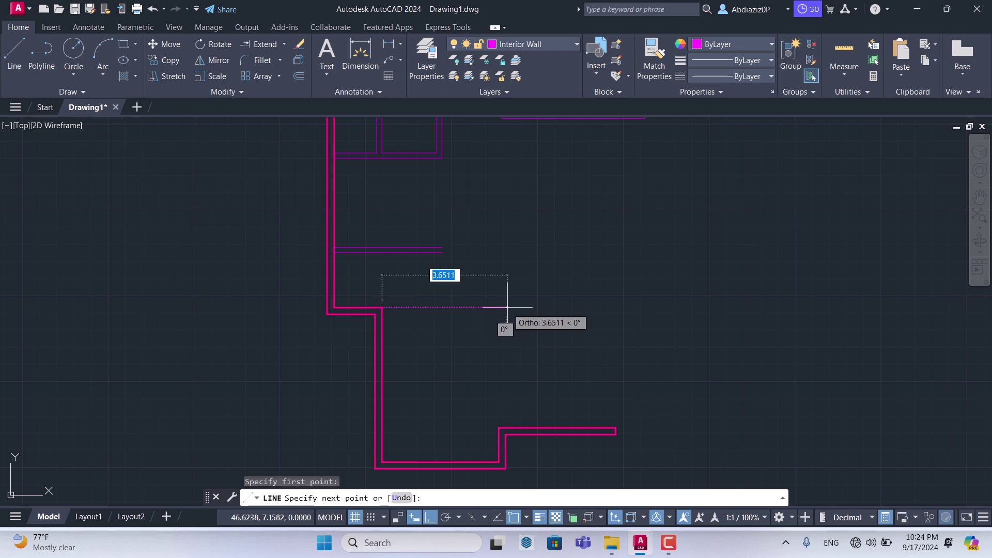
{"action": "key", "text": "Escape"}
{"action": "left_click", "coordinate": [365, 47]}
{"action": "scroll", "coordinate": [387, 282], "scroll_direction": "up", "scroll_amount": 2}
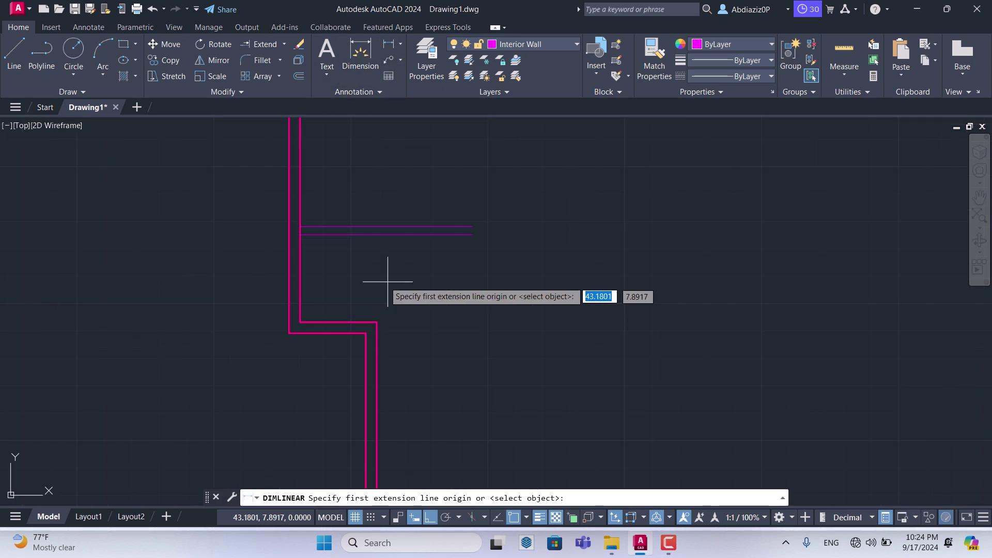
{"action": "left_click", "coordinate": [300, 235]}
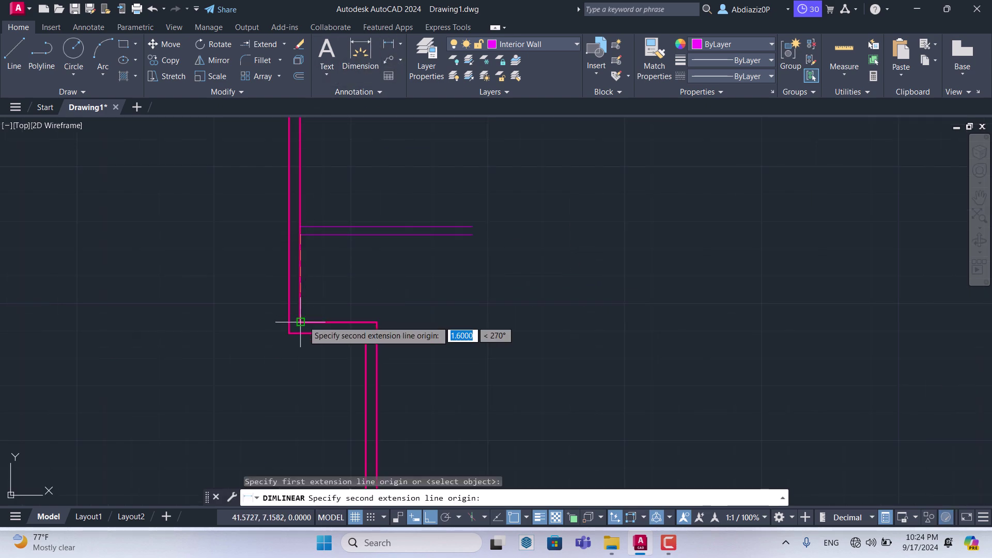
{"action": "left_click", "coordinate": [300, 321]}
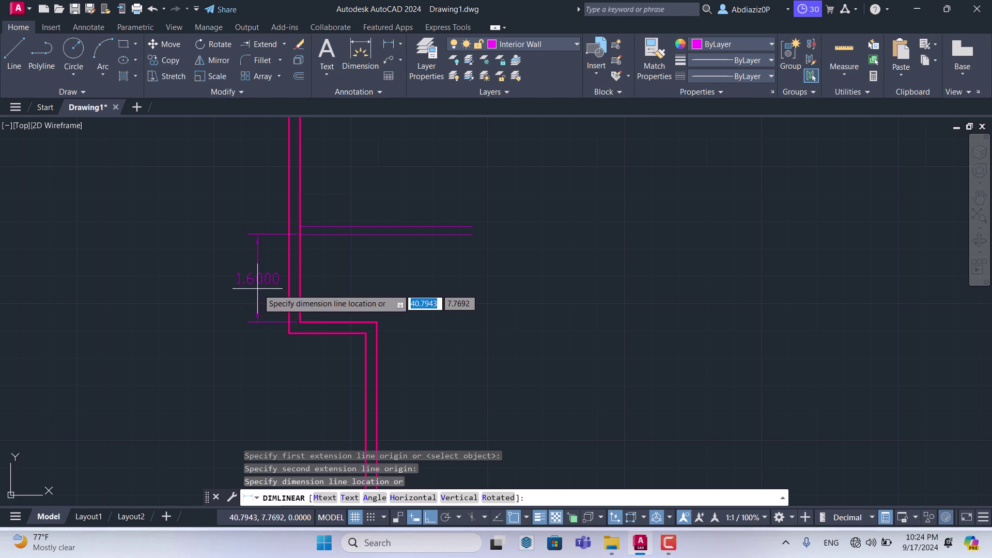
{"action": "key", "text": "Escape"}
{"action": "scroll", "coordinate": [357, 310], "scroll_direction": "up", "scroll_amount": 4}
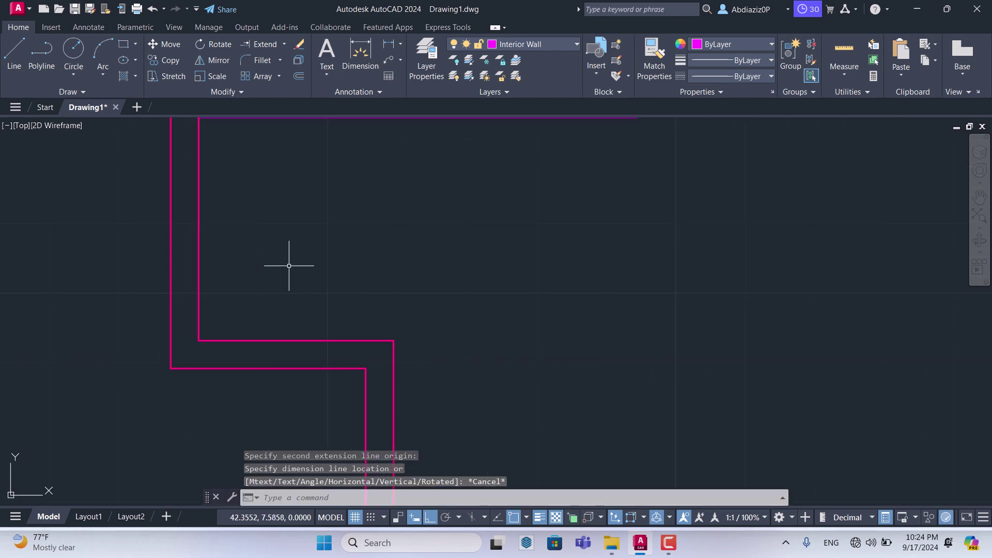
{"action": "left_click", "coordinate": [17, 51]}
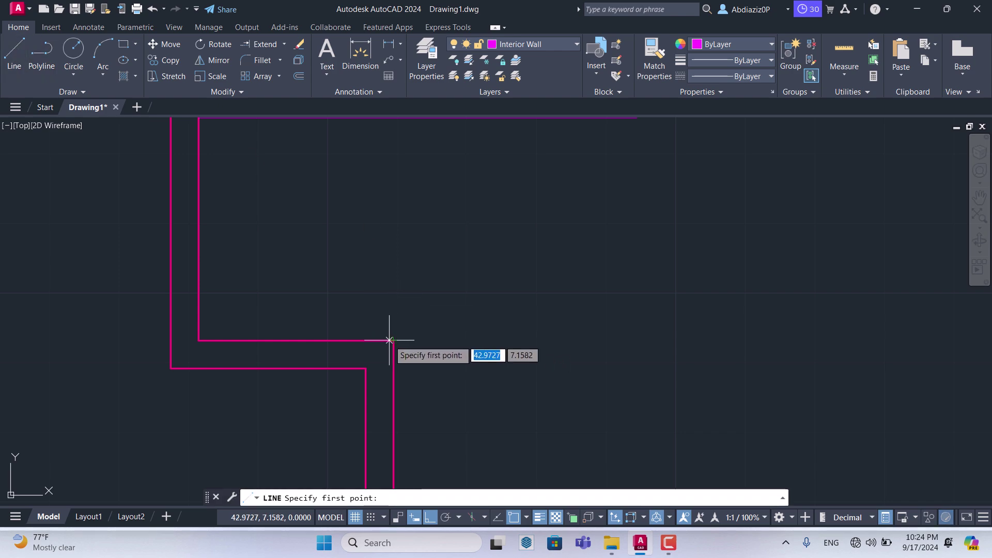
Step: Draw a horizontal line about 1.75 long right from the stepped exterior wall corner
{"action": "left_click", "coordinate": [390, 337]}
{"action": "scroll", "coordinate": [336, 330], "scroll_direction": "down", "scroll_amount": 2}
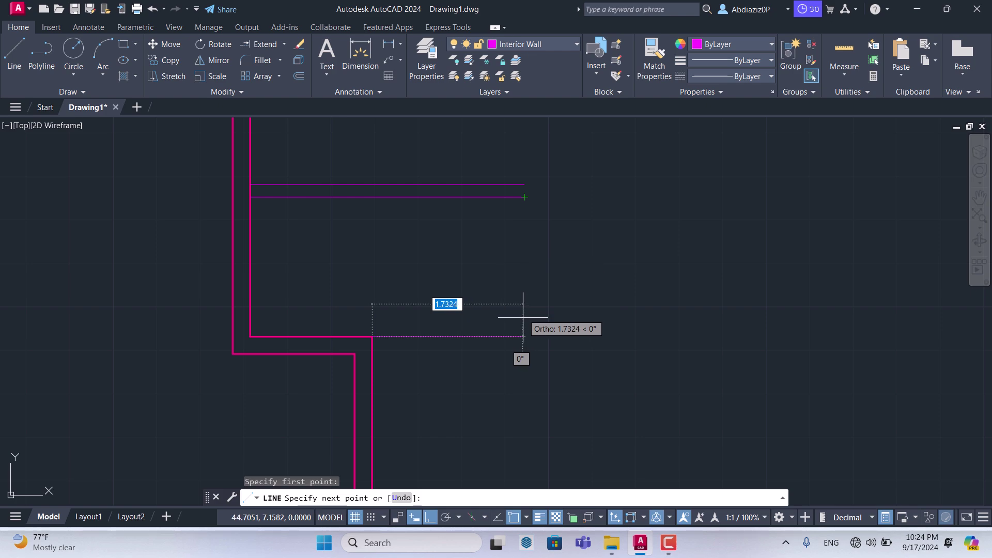
{"action": "scroll", "coordinate": [589, 305], "scroll_direction": "down", "scroll_amount": 3}
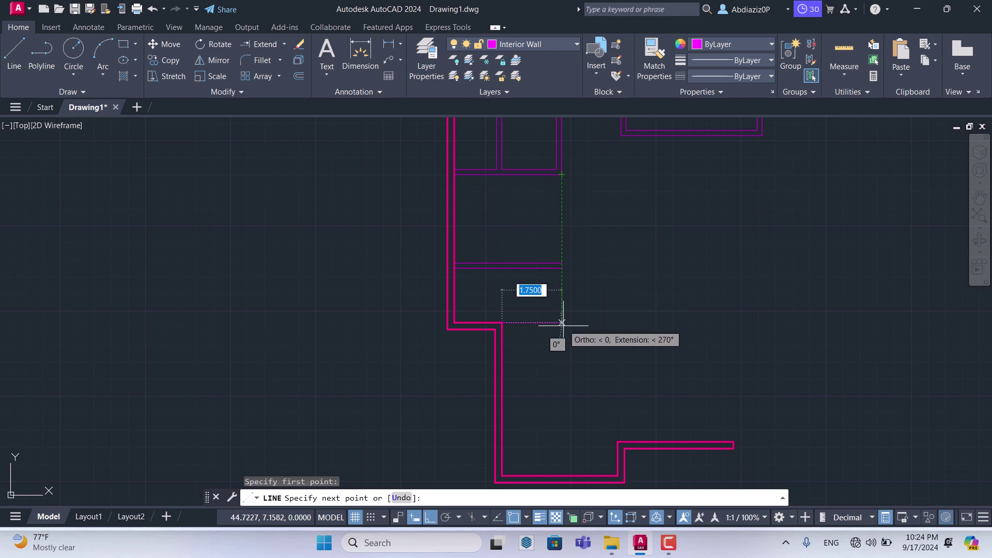
{"action": "key", "text": "Escape"}
{"action": "scroll", "coordinate": [433, 321], "scroll_direction": "down", "scroll_amount": 2}
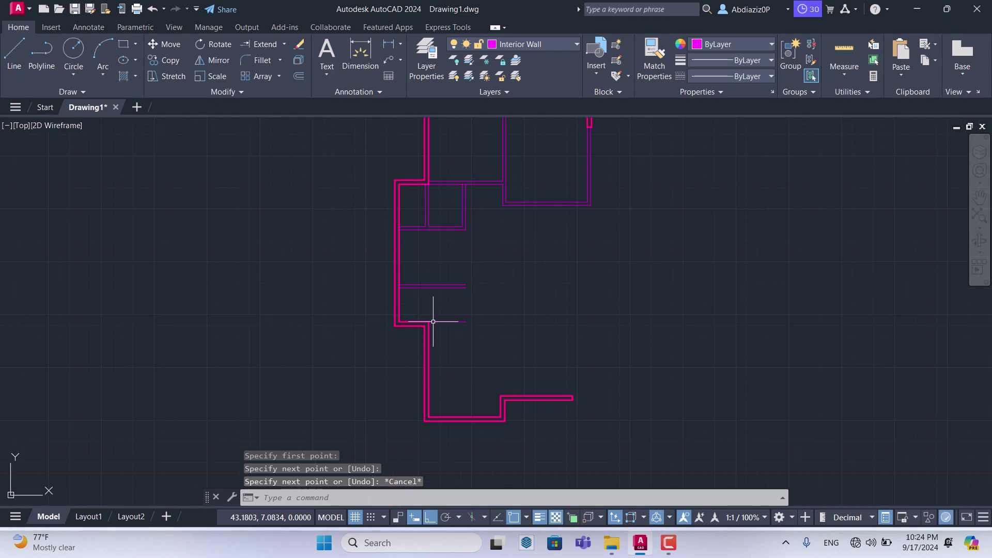
{"action": "scroll", "coordinate": [463, 335], "scroll_direction": "up", "scroll_amount": 2}
{"action": "scroll", "coordinate": [475, 325], "scroll_direction": "up", "scroll_amount": 4}
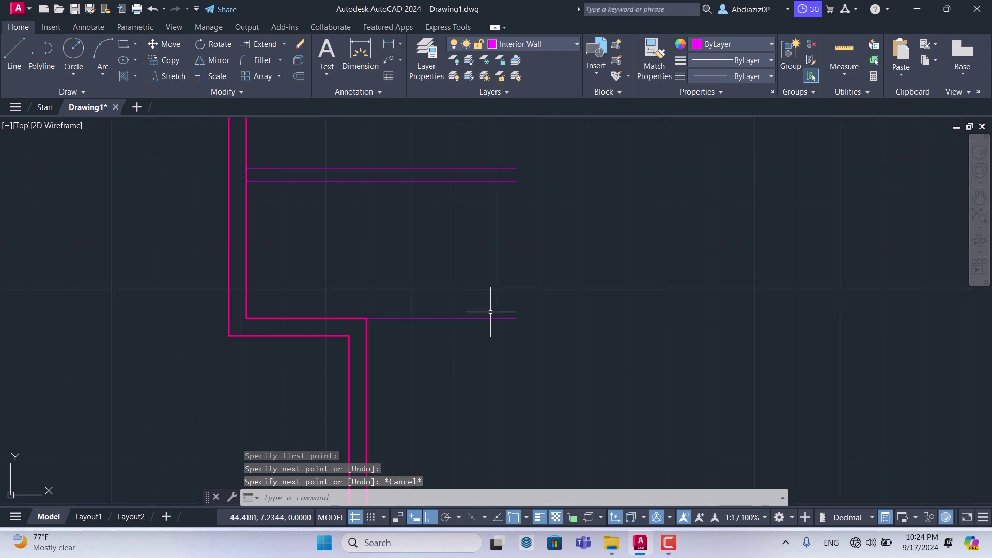
{"action": "type", "text": "OFF"}
{"action": "key", "text": "Return"}
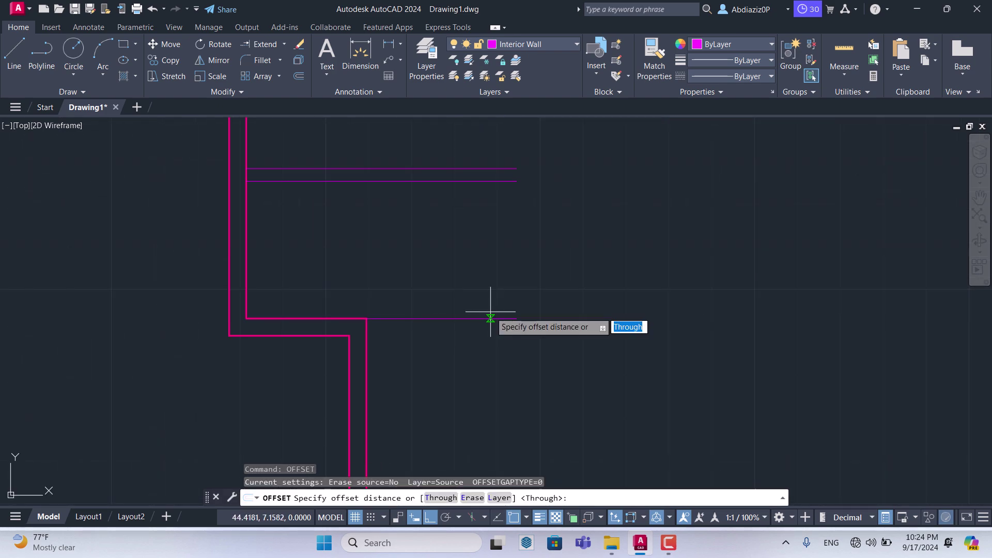
Step: Offset the new interior wall line 0.15 downward to make a double-line wall
{"action": "key", "text": "Return"}
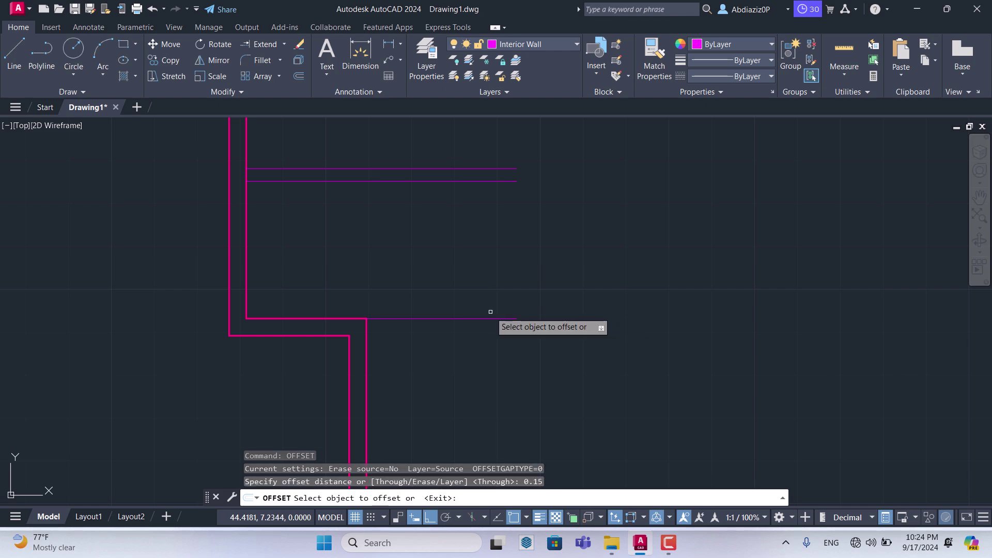
{"action": "scroll", "coordinate": [403, 335], "scroll_direction": "up", "scroll_amount": 2}
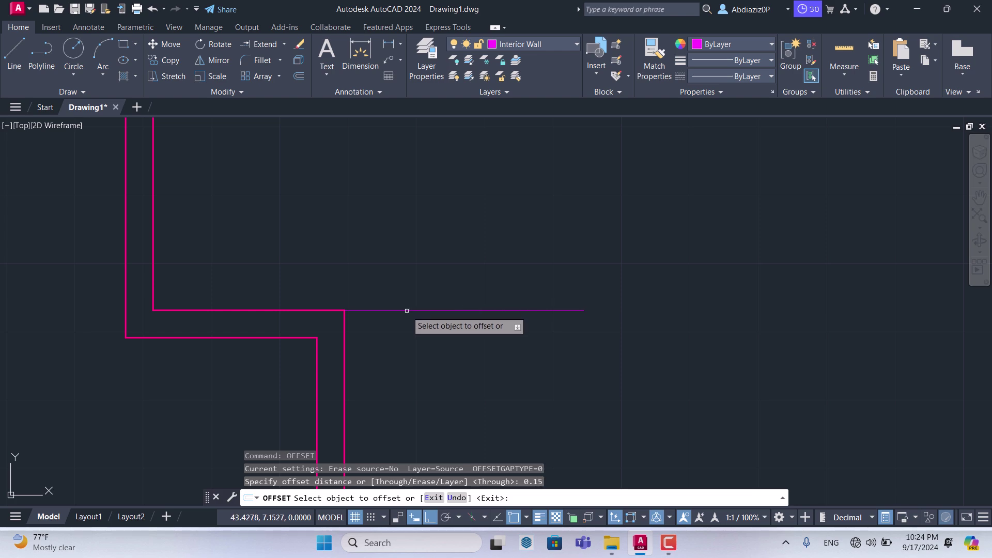
{"action": "left_click", "coordinate": [404, 310]}
{"action": "left_click", "coordinate": [404, 339]}
{"action": "scroll", "coordinate": [400, 348], "scroll_direction": "down", "scroll_amount": 4}
{"action": "scroll", "coordinate": [437, 344], "scroll_direction": "up", "scroll_amount": 2}
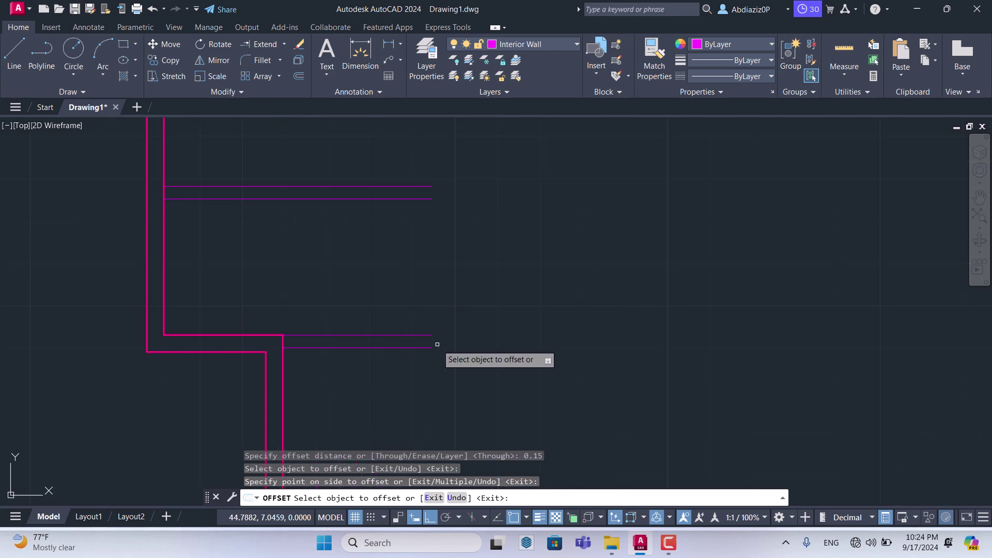
{"action": "scroll", "coordinate": [428, 344], "scroll_direction": "up", "scroll_amount": 3}
{"action": "key", "text": "Escape"}
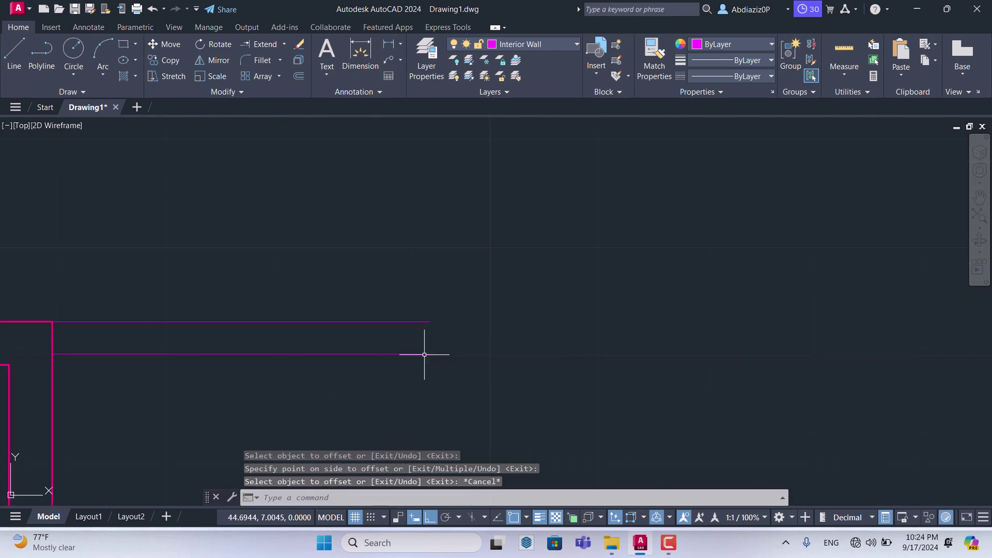
{"action": "key", "text": "Escape"}
{"action": "left_click", "coordinate": [421, 354]}
{"action": "scroll", "coordinate": [413, 356], "scroll_direction": "down", "scroll_amount": 3}
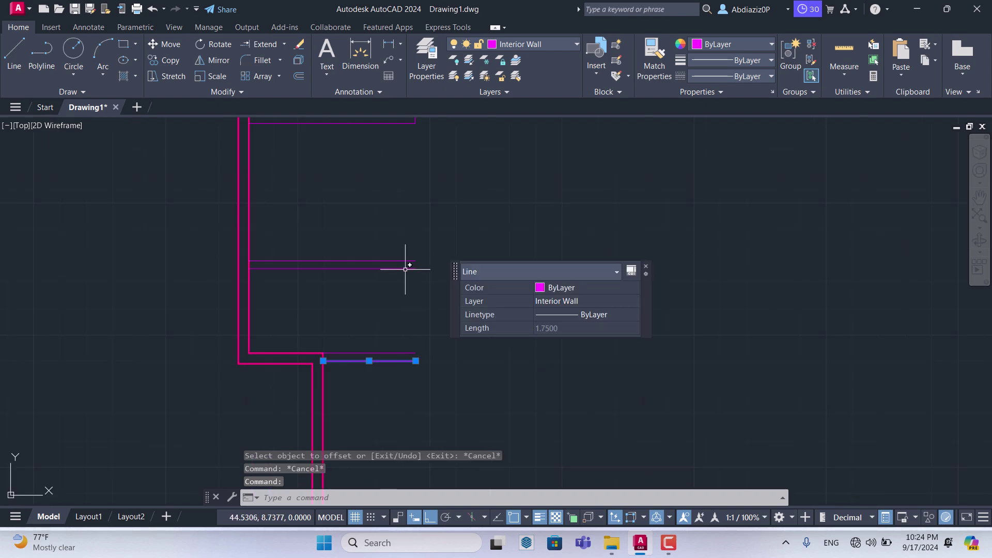
{"action": "scroll", "coordinate": [393, 287], "scroll_direction": "down", "scroll_amount": 3}
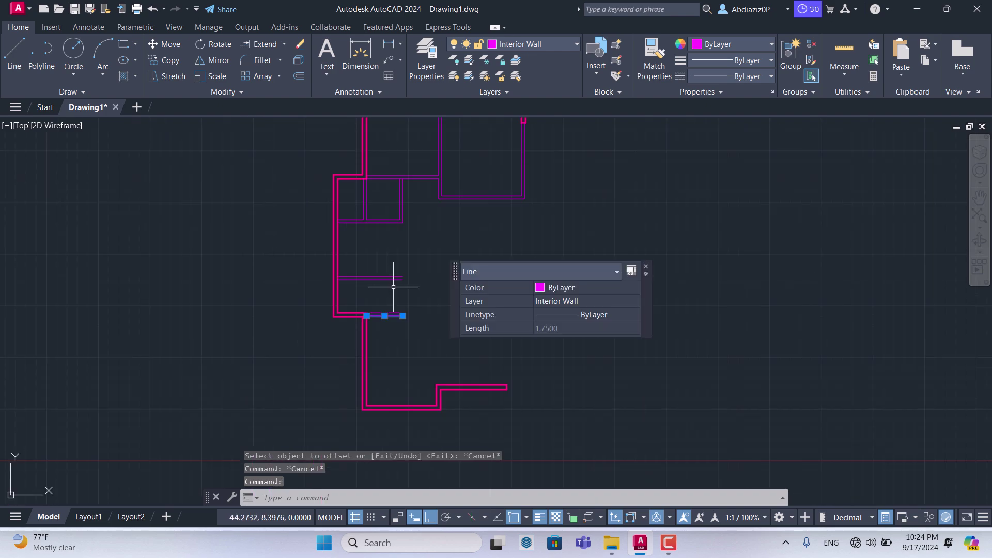
Step: Fence-extend the wall lines so they reach the vertical interior wall
{"action": "left_click", "coordinate": [261, 44]}
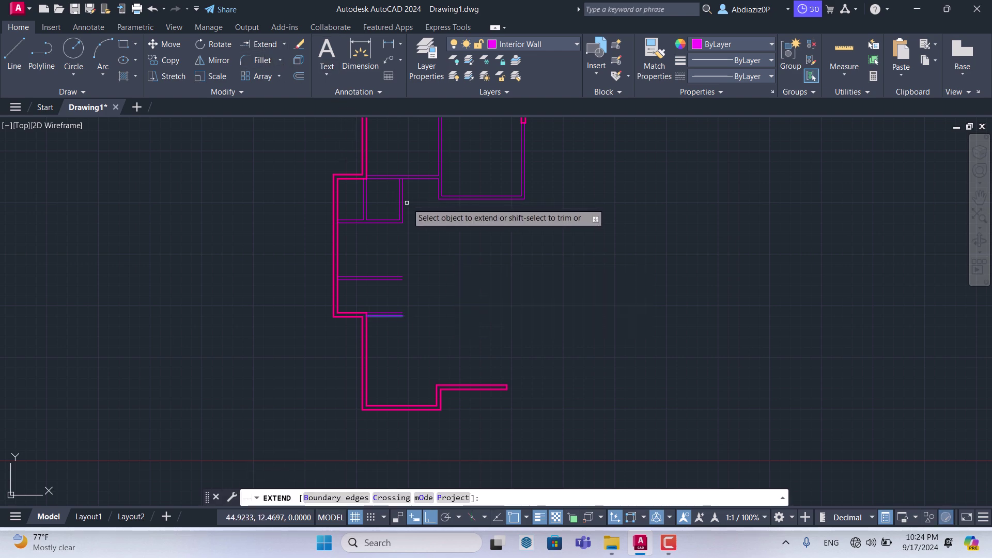
{"action": "left_click", "coordinate": [388, 195]}
{"action": "key", "text": "Return"}
{"action": "scroll", "coordinate": [408, 247], "scroll_direction": "up", "scroll_amount": 3}
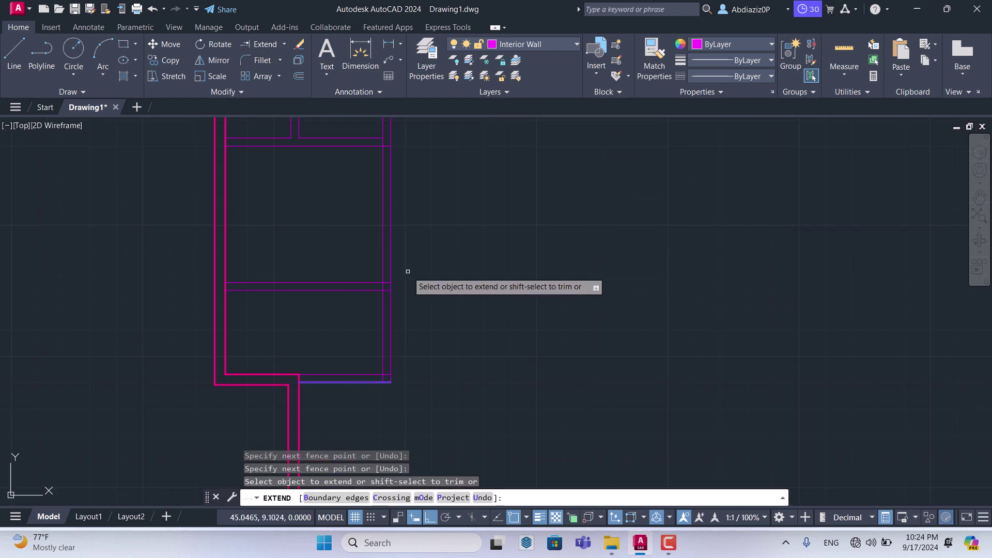
{"action": "scroll", "coordinate": [392, 139], "scroll_direction": "up", "scroll_amount": 5}
{"action": "key", "text": "Escape"}
{"action": "scroll", "coordinate": [464, 270], "scroll_direction": "down", "scroll_amount": 2}
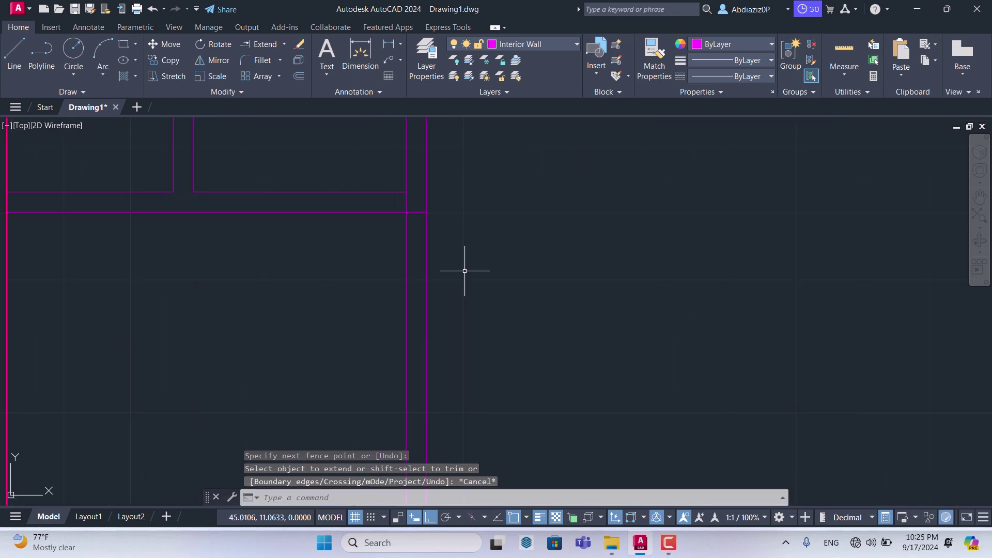
{"action": "key", "text": "Return"}
{"action": "scroll", "coordinate": [408, 200], "scroll_direction": "up", "scroll_amount": 4}
Step: Fence-trim the overlapping wall segments at the upper wall junction
{"action": "left_click", "coordinate": [407, 202]}
{"action": "left_click", "coordinate": [365, 205]}
{"action": "key", "text": "Return"}
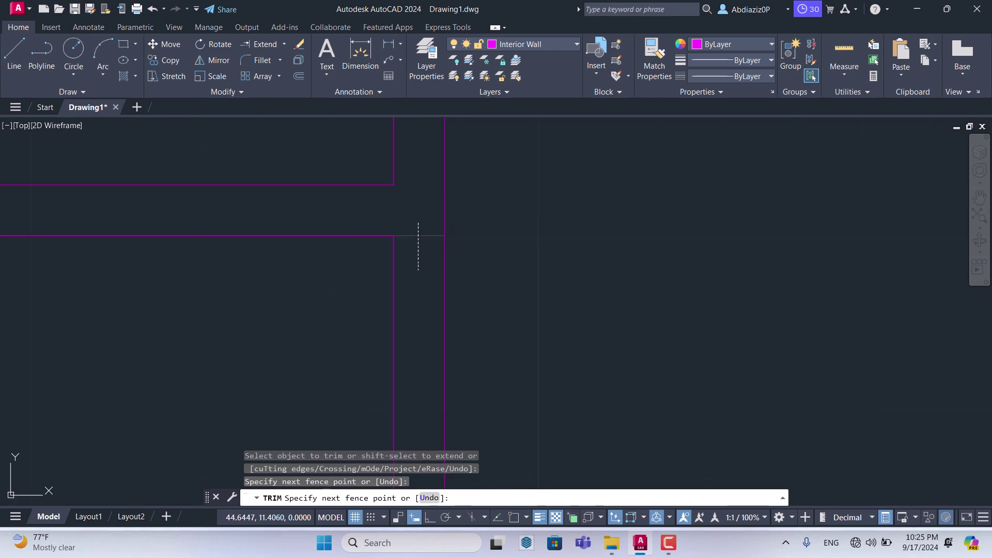
{"action": "scroll", "coordinate": [419, 227], "scroll_direction": "down", "scroll_amount": 4}
{"action": "scroll", "coordinate": [421, 323], "scroll_direction": "up", "scroll_amount": 3}
{"action": "scroll", "coordinate": [425, 331], "scroll_direction": "up", "scroll_amount": 5}
{"action": "scroll", "coordinate": [427, 329], "scroll_direction": "up", "scroll_amount": 2}
Step: Fence-trim the remaining overlaps near the lower right corner and the wall corner
{"action": "left_click", "coordinate": [419, 267]}
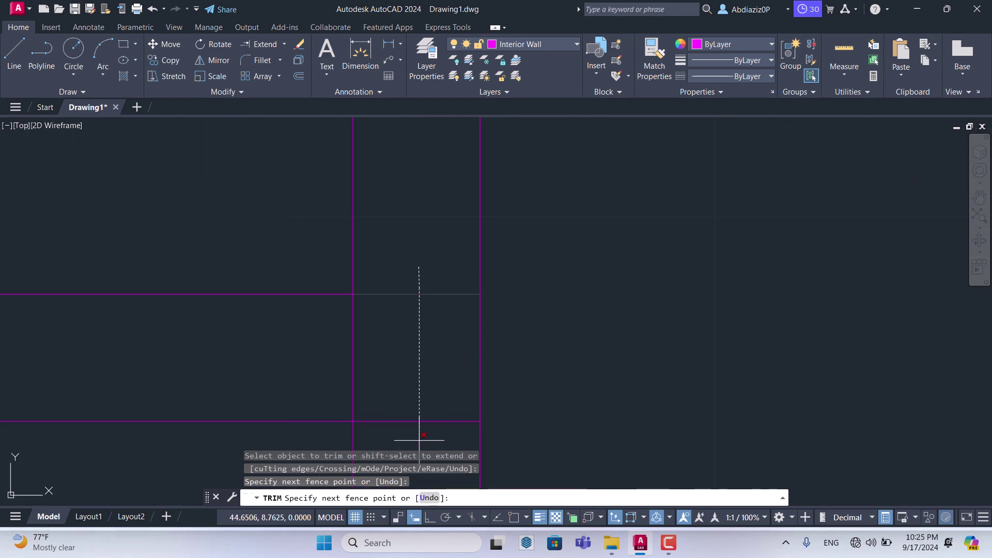
{"action": "left_click", "coordinate": [294, 344]}
{"action": "key", "text": "Return"}
{"action": "scroll", "coordinate": [408, 261], "scroll_direction": "down", "scroll_amount": 3}
{"action": "scroll", "coordinate": [398, 284], "scroll_direction": "down", "scroll_amount": 2}
{"action": "scroll", "coordinate": [406, 321], "scroll_direction": "up", "scroll_amount": 5}
{"action": "scroll", "coordinate": [429, 289], "scroll_direction": "up", "scroll_amount": 5}
{"action": "left_click", "coordinate": [427, 258]}
{"action": "key", "text": "Return"}
{"action": "scroll", "coordinate": [433, 305], "scroll_direction": "down", "scroll_amount": 3}
{"action": "scroll", "coordinate": [509, 288], "scroll_direction": "down", "scroll_amount": 3}
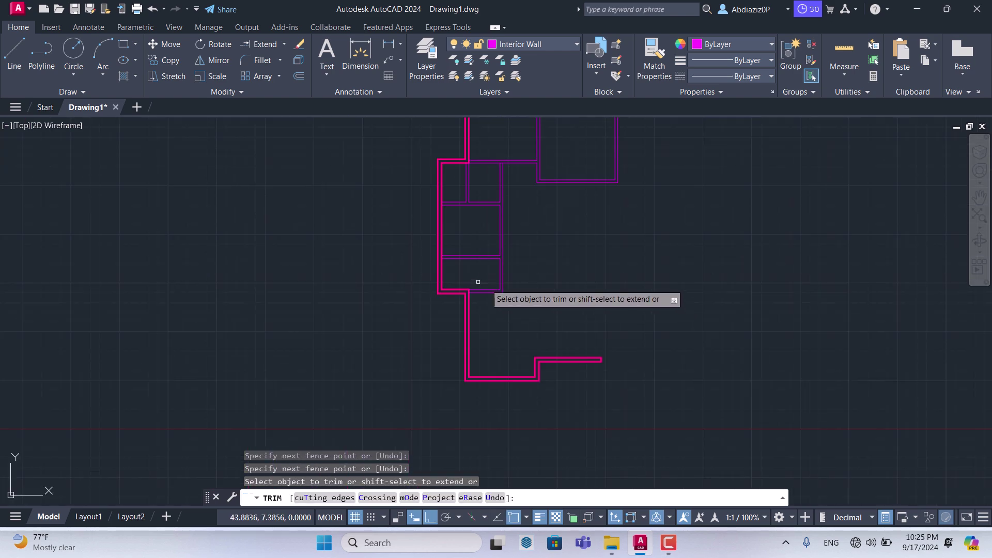
{"action": "scroll", "coordinate": [455, 186], "scroll_direction": "down", "scroll_amount": 2}
{"action": "scroll", "coordinate": [449, 182], "scroll_direction": "up", "scroll_amount": 4}
{"action": "scroll", "coordinate": [424, 199], "scroll_direction": "down", "scroll_amount": 3}
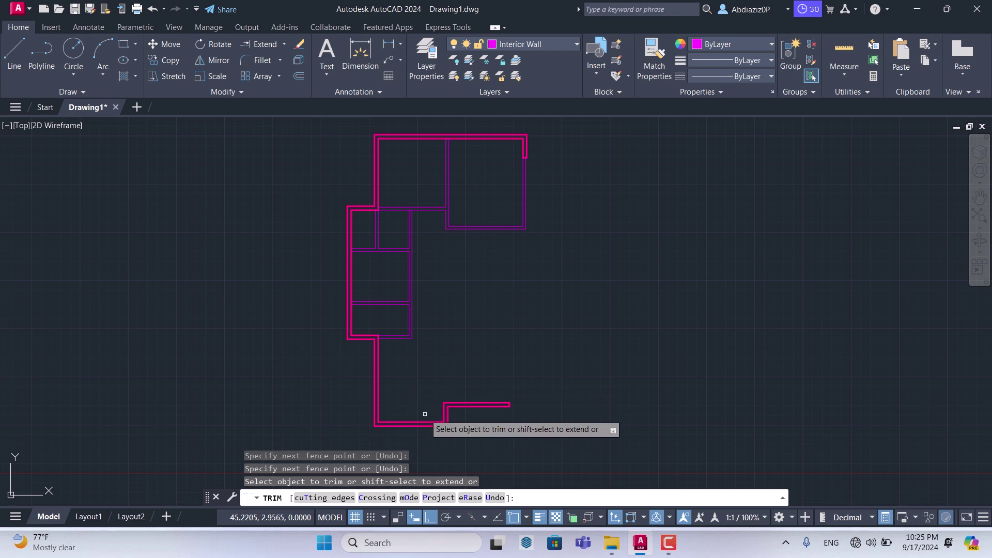
{"action": "scroll", "coordinate": [449, 413], "scroll_direction": "up", "scroll_amount": 4}
Step: Draw a vertical wall line rising from the lower wall step
{"action": "left_click", "coordinate": [14, 50]}
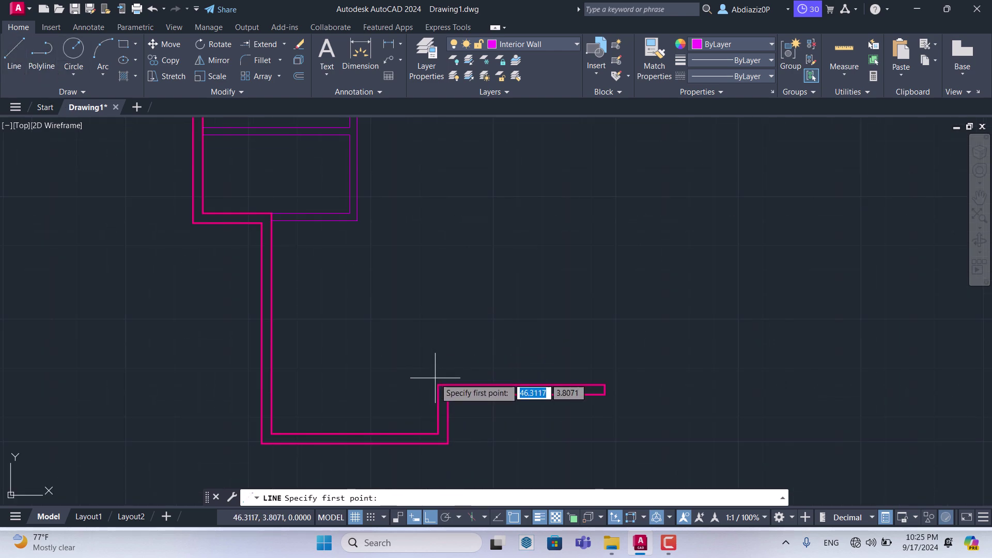
{"action": "left_click", "coordinate": [438, 384]}
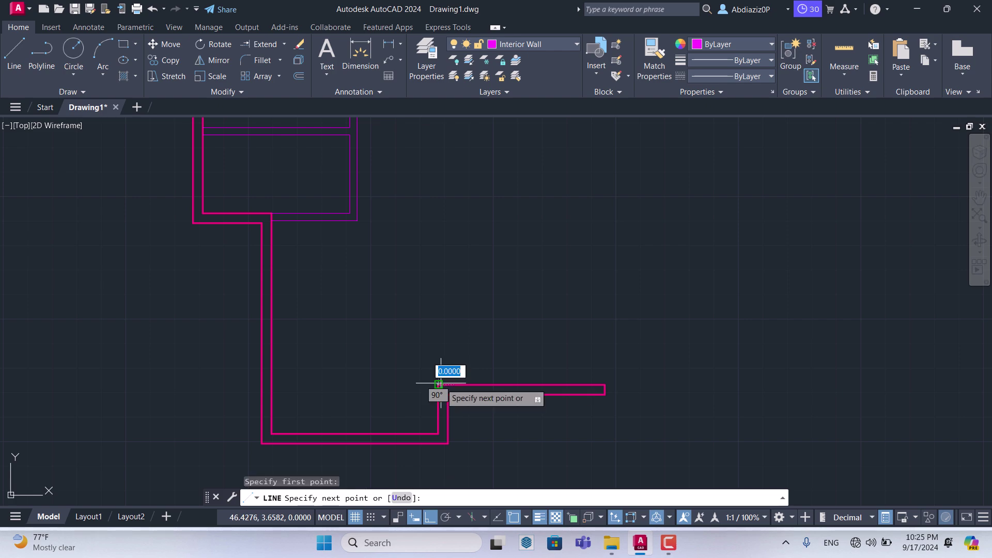
{"action": "left_click", "coordinate": [438, 301]}
{"action": "key", "text": "Escape"}
{"action": "key", "text": "Escape"}
{"action": "type", "text": "off"}
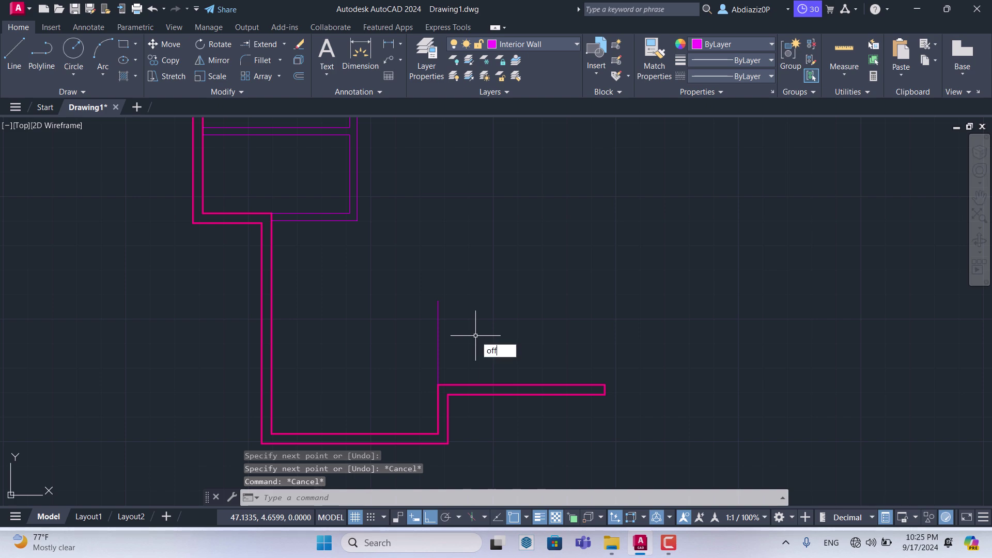
Step: Offset the vertical wall line 0.15 to the right
{"action": "key", "text": "Return"}
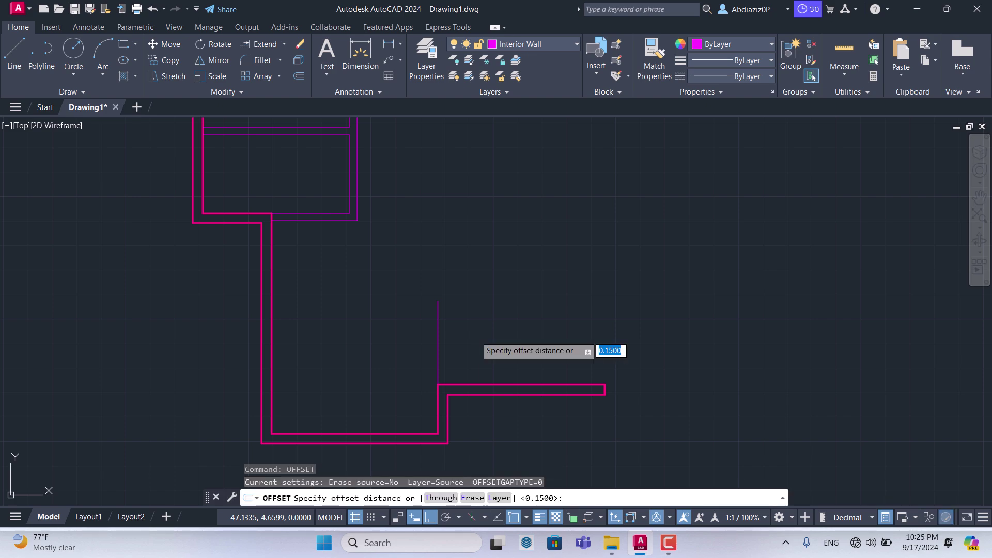
{"action": "key", "text": "Return"}
{"action": "left_click", "coordinate": [438, 348]}
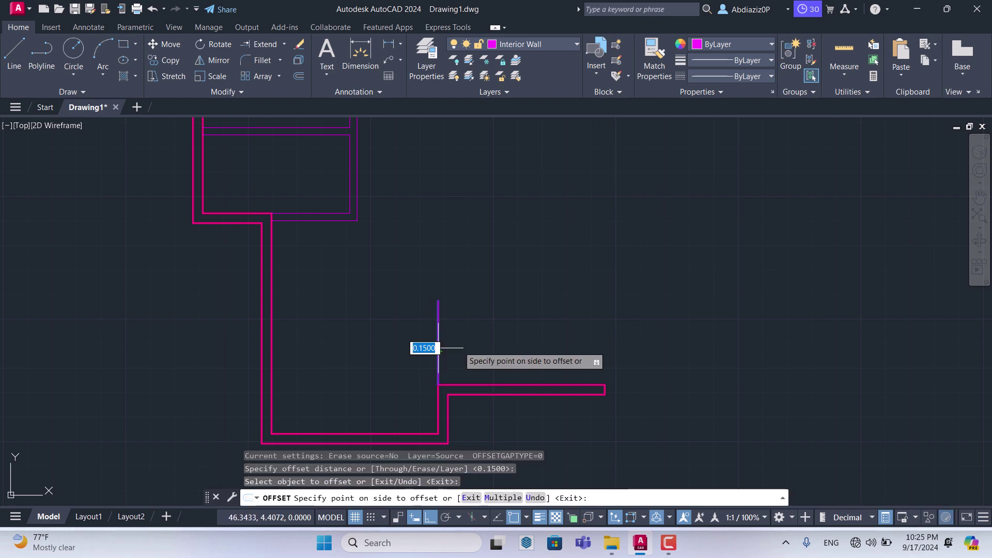
{"action": "left_click", "coordinate": [454, 345]}
{"action": "scroll", "coordinate": [450, 310], "scroll_direction": "up", "scroll_amount": 3}
{"action": "scroll", "coordinate": [398, 237], "scroll_direction": "down", "scroll_amount": 1}
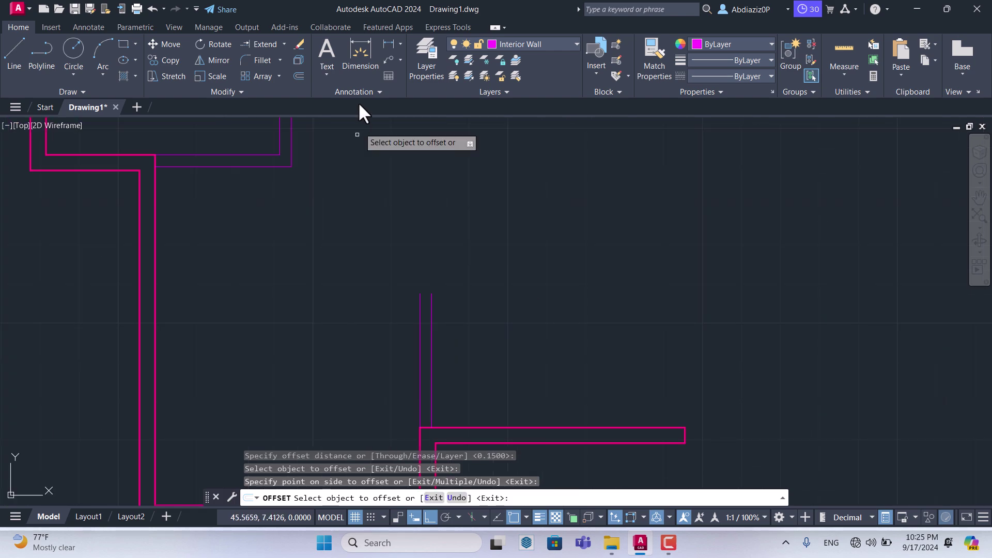
Step: Fillet both vertical lines into the horizontal wall above at radius 0
{"action": "left_click", "coordinate": [263, 60]}
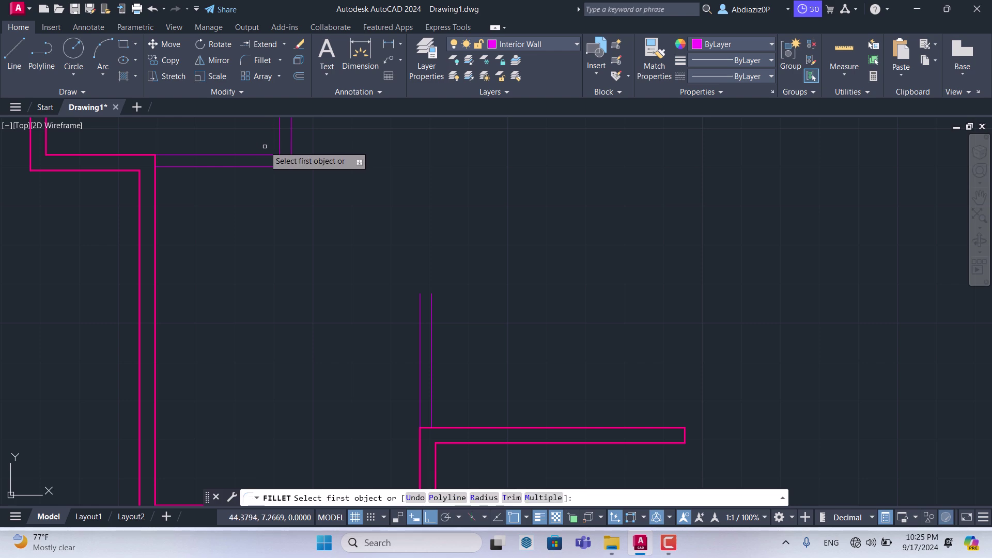
{"action": "left_click", "coordinate": [267, 154]}
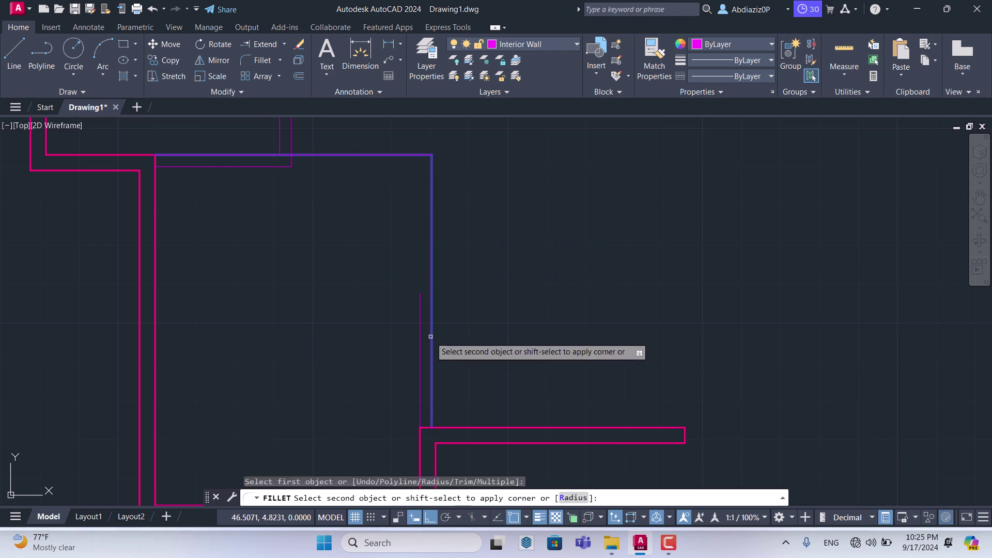
{"action": "left_click", "coordinate": [431, 336]}
{"action": "key", "text": "space"}
{"action": "left_click", "coordinate": [419, 325]}
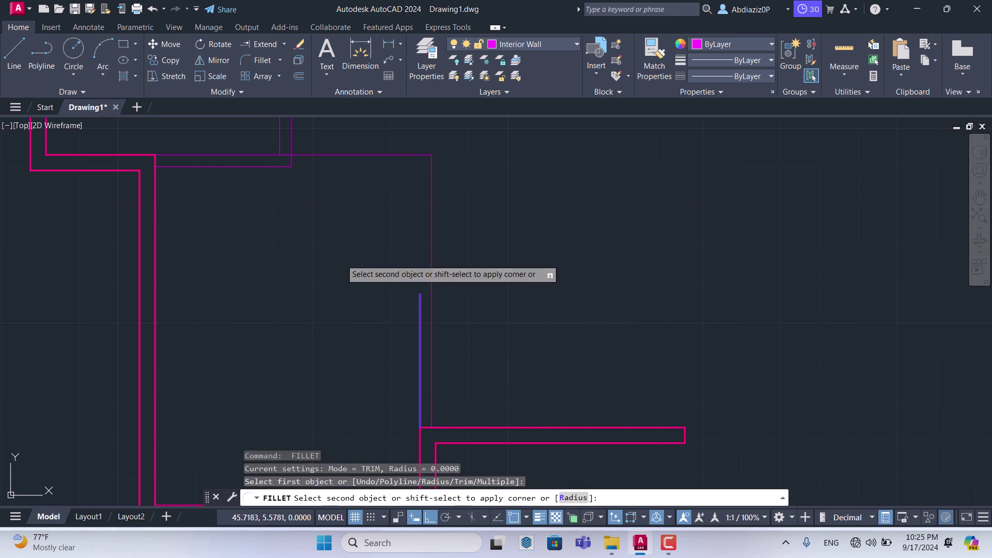
{"action": "left_click", "coordinate": [280, 167]}
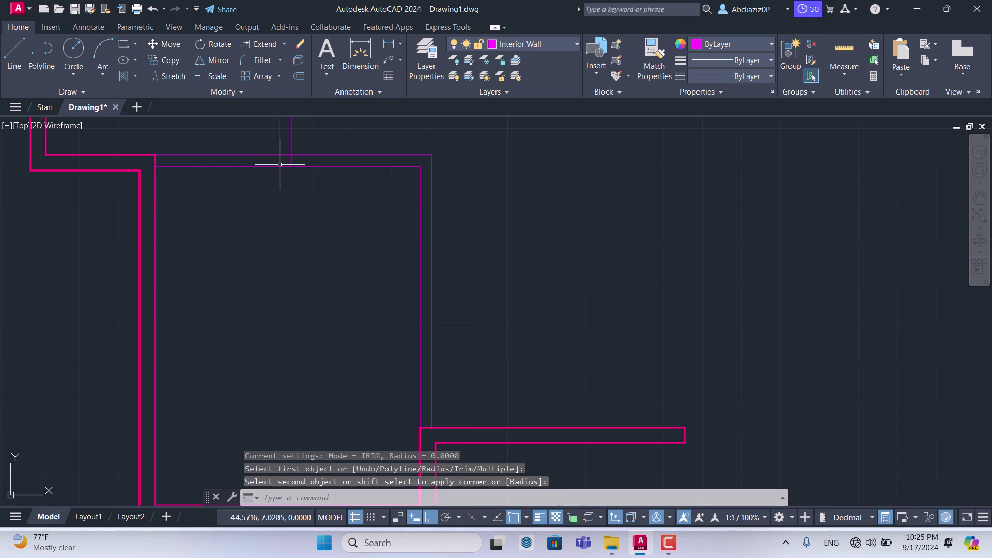
Step: Fence-trim the leftover crossing wall segments at the new corner
{"action": "key", "text": "Return"}
{"action": "scroll", "coordinate": [280, 164], "scroll_direction": "up", "scroll_amount": 3}
{"action": "left_click_drag", "start_coordinate": [285, 139], "coordinate": [327, 170]}
{"action": "scroll", "coordinate": [327, 170], "scroll_direction": "down", "scroll_amount": 2}
{"action": "scroll", "coordinate": [341, 192], "scroll_direction": "down", "scroll_amount": 2}
{"action": "scroll", "coordinate": [359, 238], "scroll_direction": "down", "scroll_amount": 2}
{"action": "scroll", "coordinate": [397, 212], "scroll_direction": "down", "scroll_amount": 2}
{"action": "scroll", "coordinate": [390, 238], "scroll_direction": "up", "scroll_amount": 2}
{"action": "scroll", "coordinate": [392, 257], "scroll_direction": "down", "scroll_amount": 2}
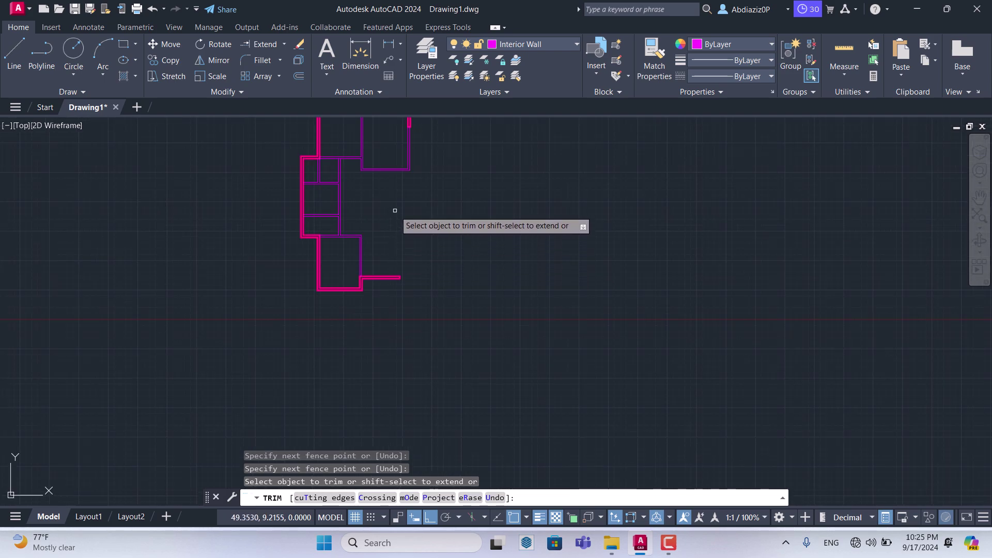
{"action": "scroll", "coordinate": [392, 287], "scroll_direction": "up", "scroll_amount": 3}
{"action": "scroll", "coordinate": [395, 276], "scroll_direction": "down", "scroll_amount": 1}
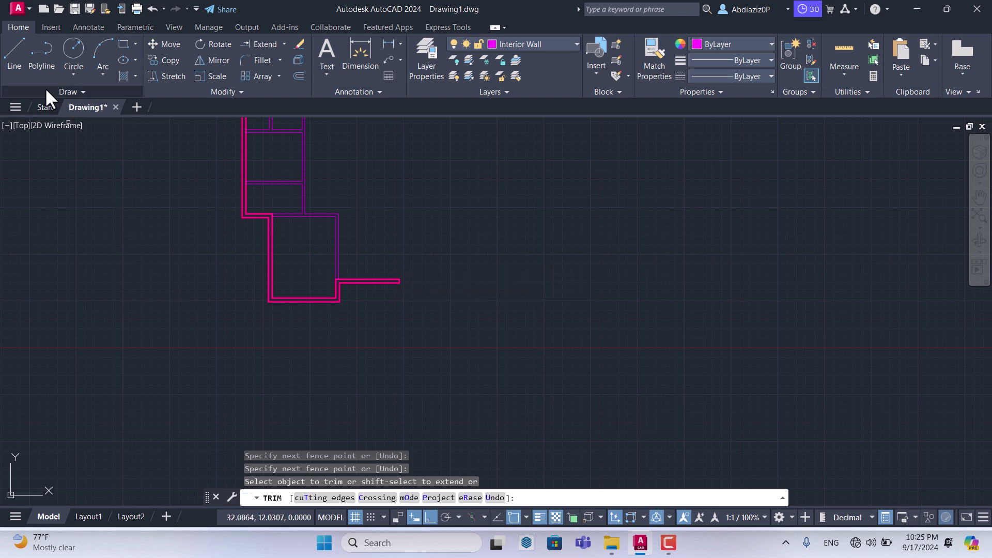
{"action": "left_click", "coordinate": [15, 46]}
{"action": "scroll", "coordinate": [413, 243], "scroll_direction": "up", "scroll_amount": 2}
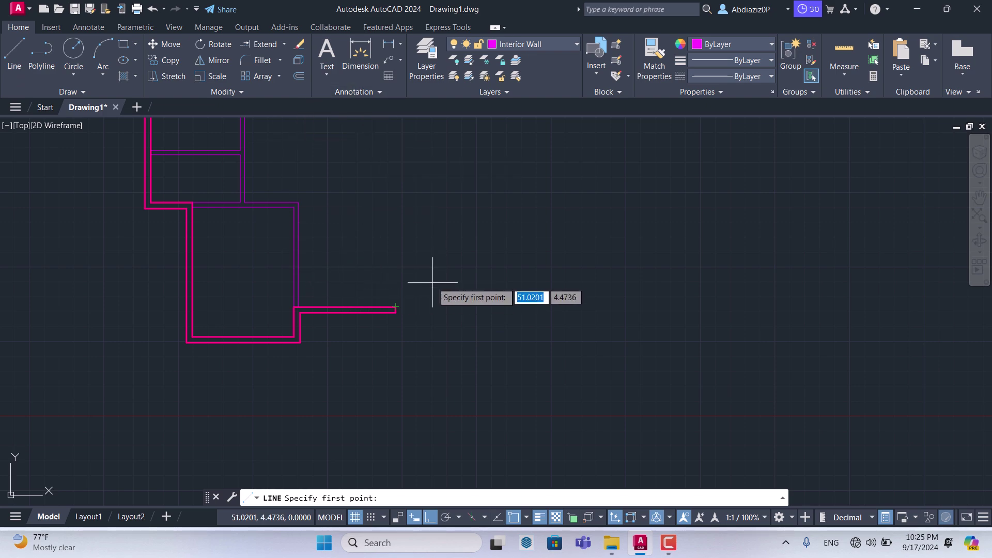
Step: Offset the interior wall line 3.5 units to the right
{"action": "key", "text": "Escape"}
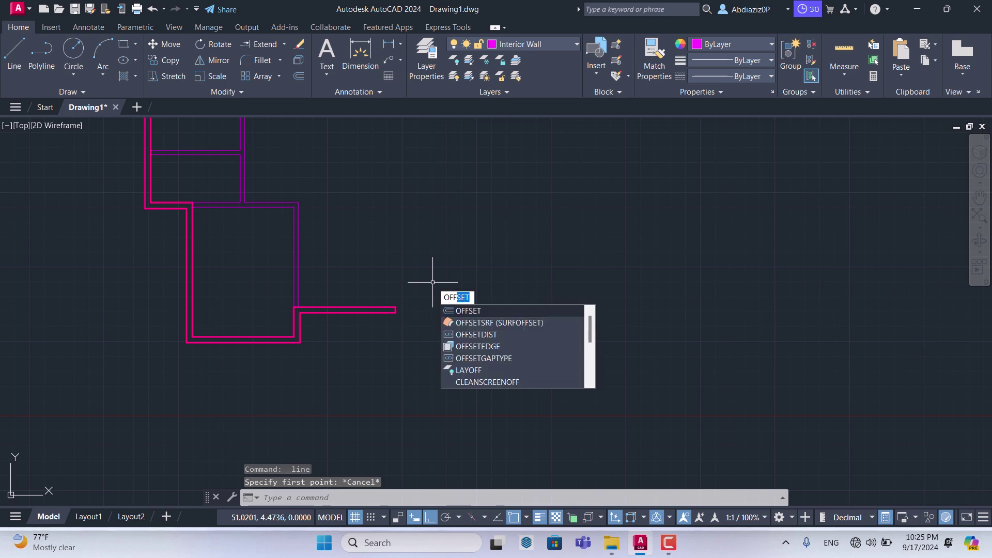
{"action": "key", "text": "Return"}
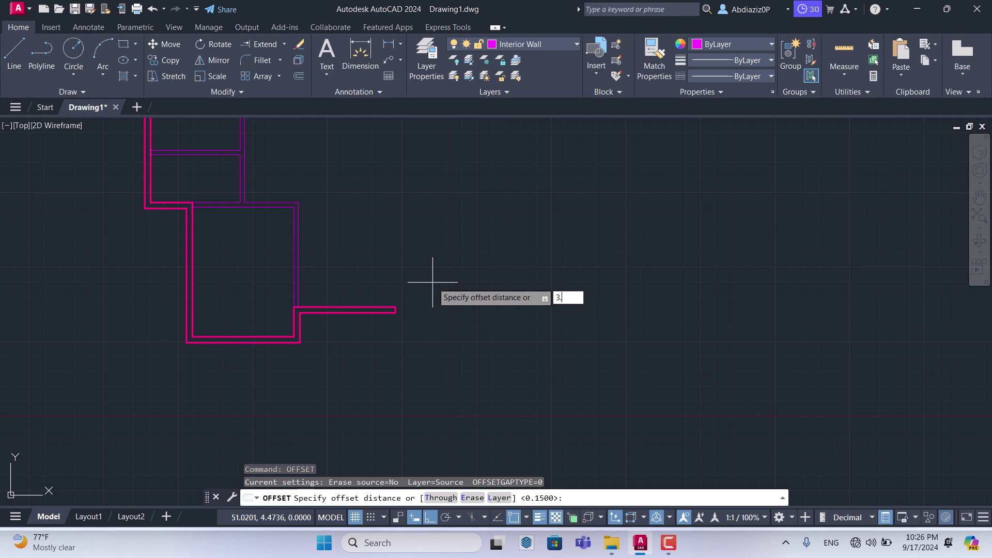
{"action": "type", "text": "5"}
{"action": "key", "text": "Return"}
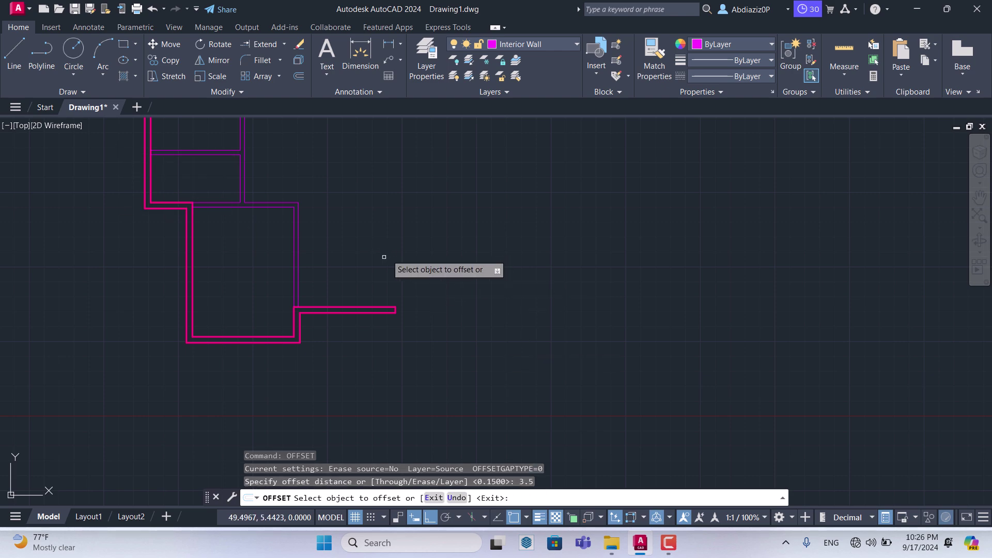
{"action": "left_click", "coordinate": [298, 251]}
{"action": "left_click", "coordinate": [412, 249]}
{"action": "scroll", "coordinate": [406, 279], "scroll_direction": "down", "scroll_amount": 3}
{"action": "scroll", "coordinate": [404, 238], "scroll_direction": "up", "scroll_amount": 2}
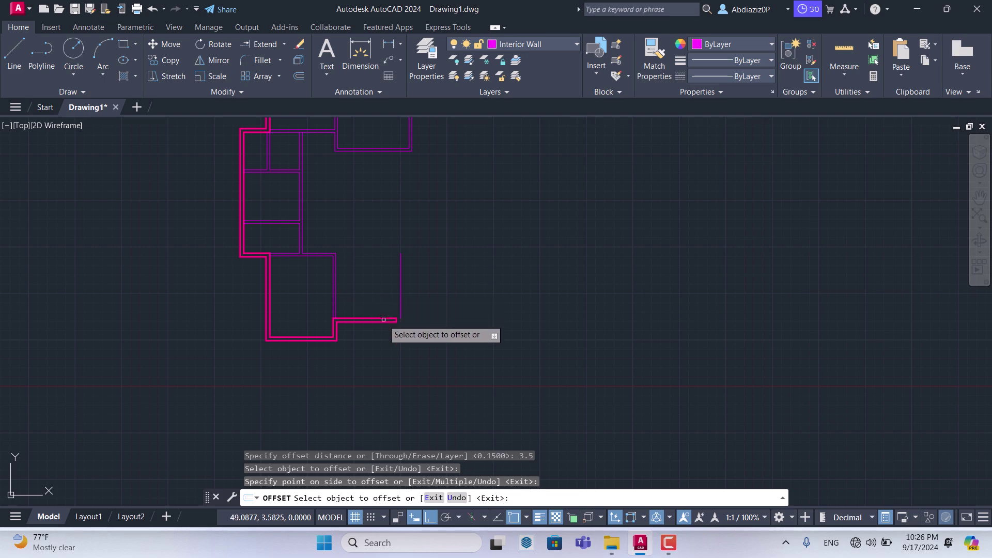
Step: Move the horizontal wall's short end cap 0.25 right onto the new wall line
{"action": "left_click", "coordinate": [14, 57]}
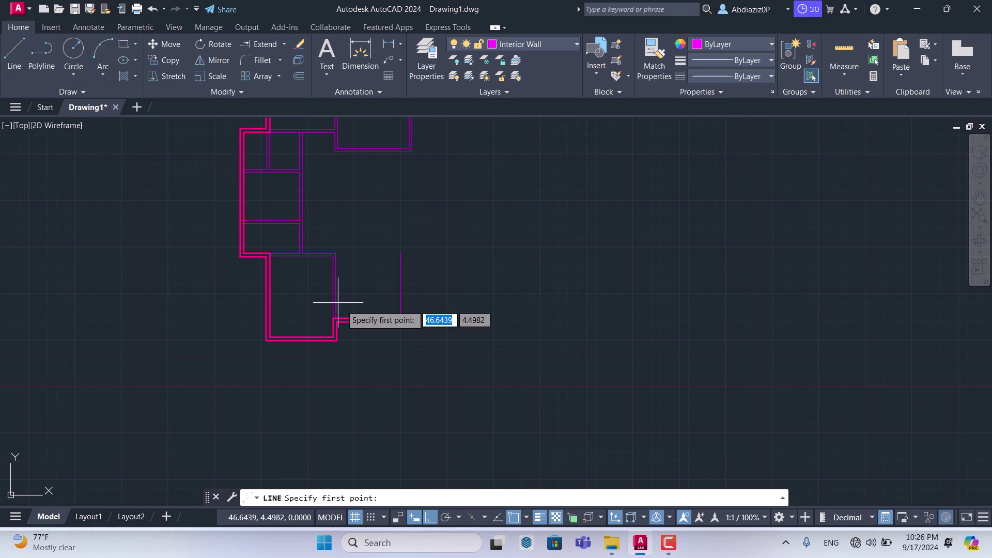
{"action": "scroll", "coordinate": [396, 324], "scroll_direction": "up", "scroll_amount": 3}
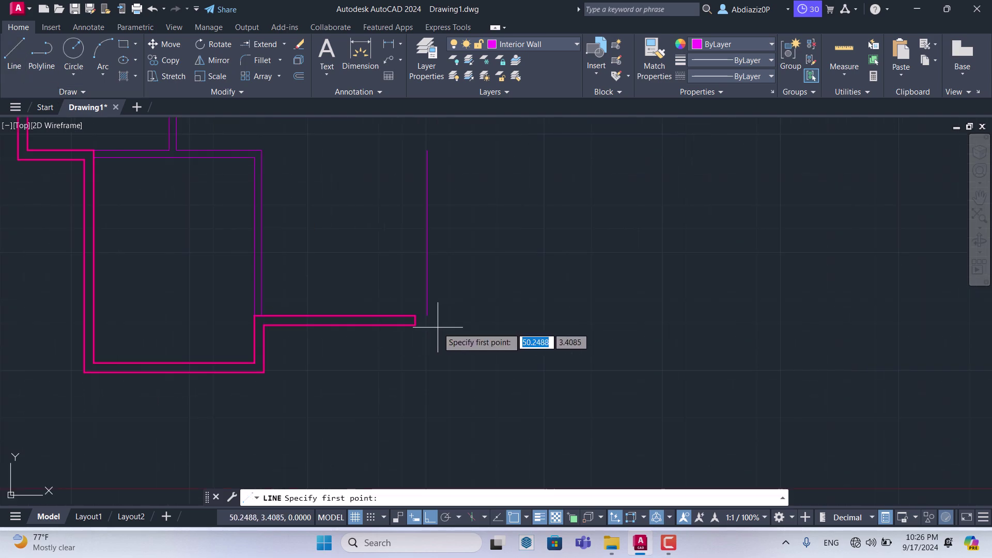
{"action": "key", "text": "Escape"}
{"action": "key", "text": "Escape"}
{"action": "scroll", "coordinate": [415, 323], "scroll_direction": "up", "scroll_amount": 2}
{"action": "left_click", "coordinate": [412, 320]}
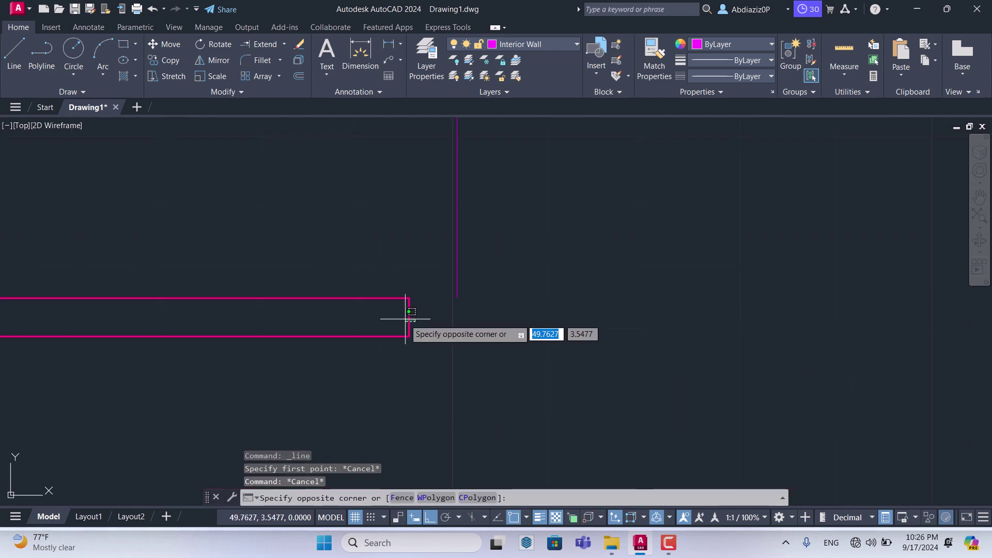
{"action": "left_click", "coordinate": [166, 45]}
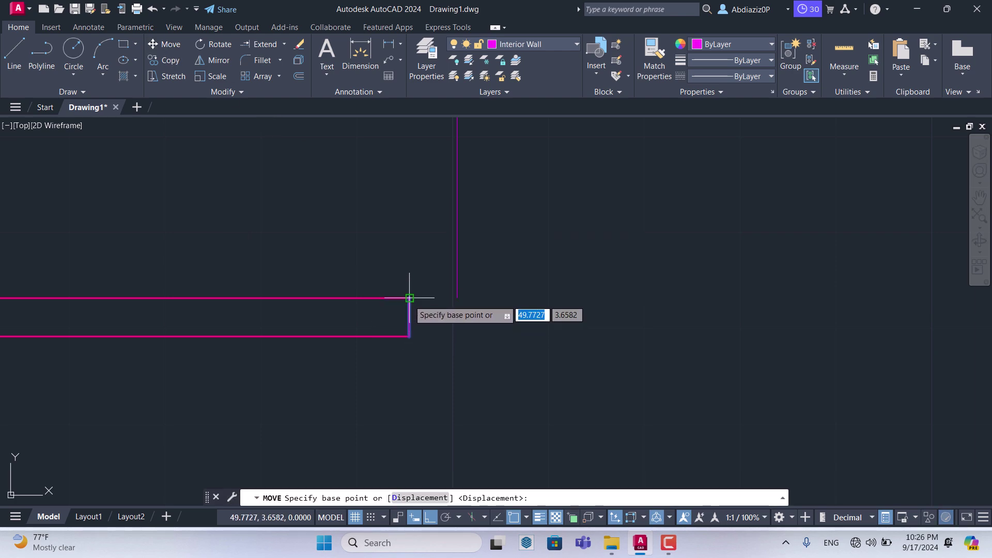
{"action": "left_click", "coordinate": [409, 298]}
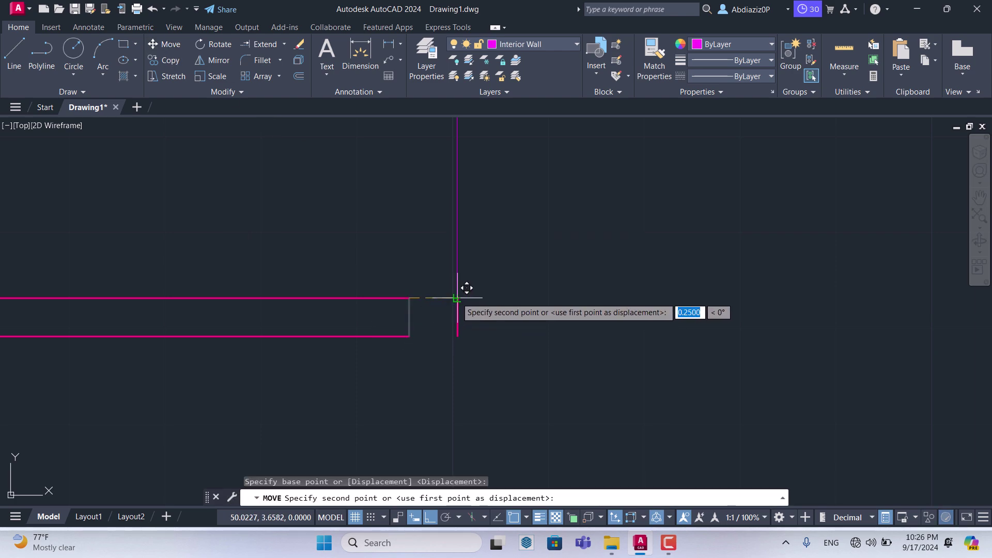
{"action": "left_click", "coordinate": [457, 298]}
{"action": "scroll", "coordinate": [471, 328], "scroll_direction": "up", "scroll_amount": 4}
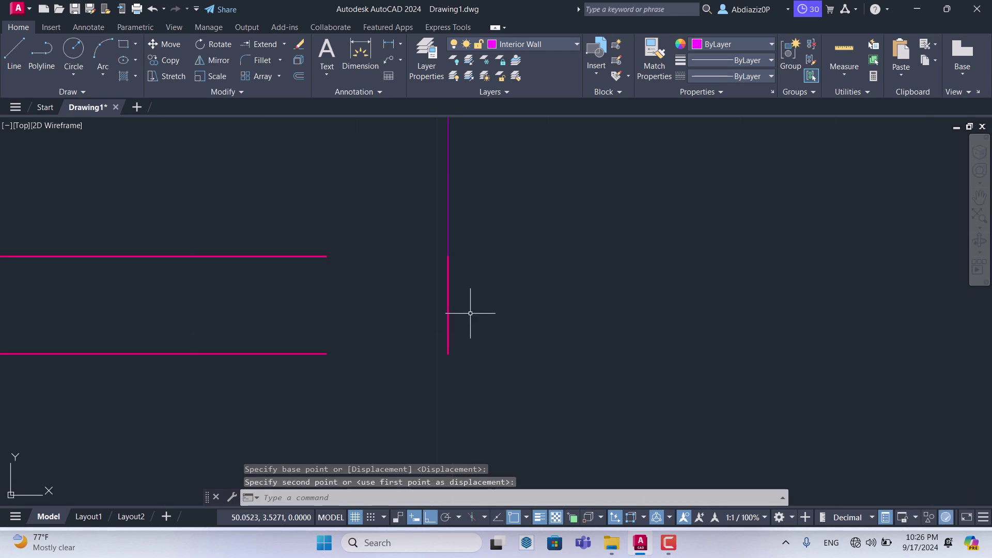
{"action": "left_click", "coordinate": [446, 298]}
{"action": "scroll", "coordinate": [356, 241], "scroll_direction": "down", "scroll_amount": 2}
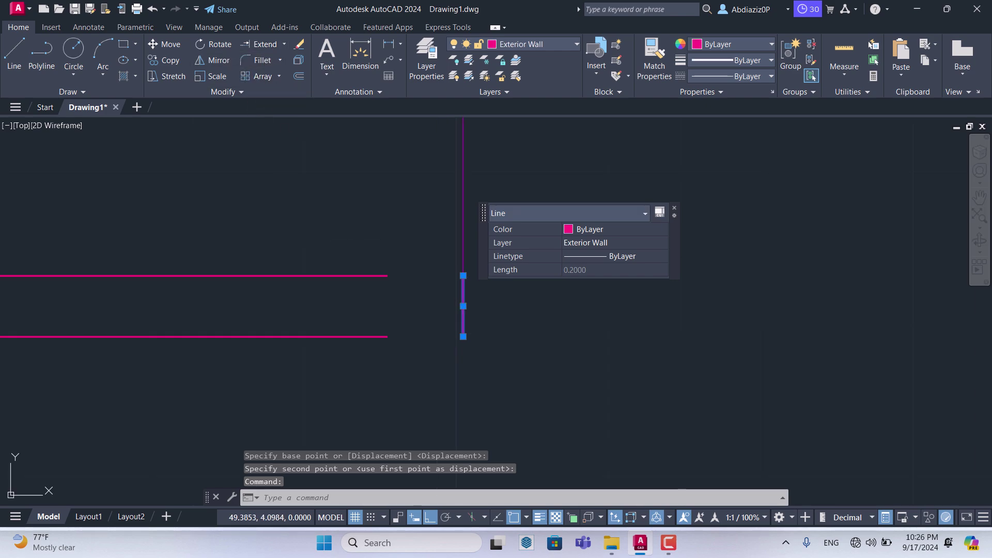
Step: Extend the two horizontal wall lines to the end cap with a fence
{"action": "type", "text": "ex"}
{"action": "key", "text": "Return"}
{"action": "left_click_drag", "start_coordinate": [303, 259], "coordinate": [303, 398]}
{"action": "scroll", "coordinate": [382, 357], "scroll_direction": "down", "scroll_amount": 3}
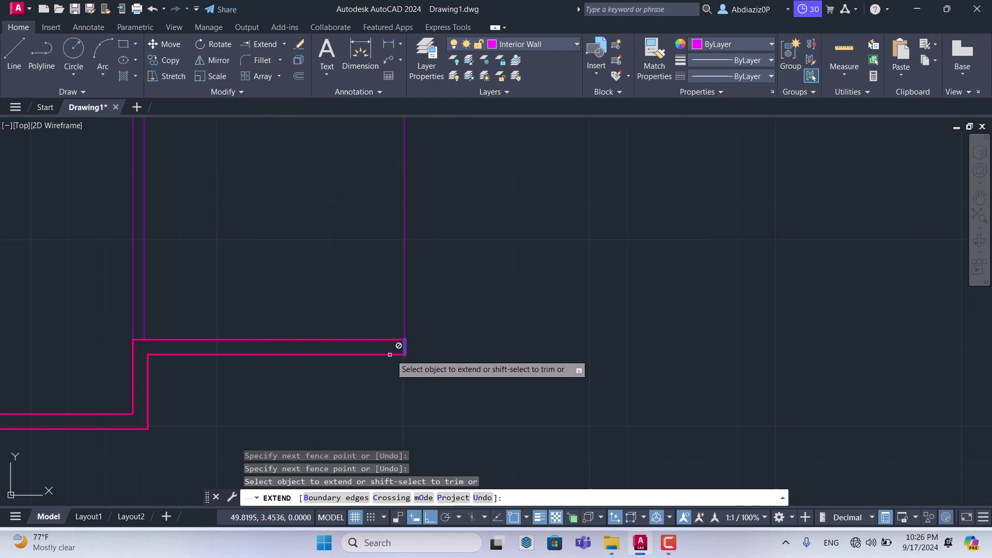
{"action": "key", "text": "Escape"}
{"action": "scroll", "coordinate": [427, 310], "scroll_direction": "down", "scroll_amount": 3}
{"action": "scroll", "coordinate": [434, 305], "scroll_direction": "up", "scroll_amount": 4}
{"action": "scroll", "coordinate": [442, 304], "scroll_direction": "down", "scroll_amount": 1}
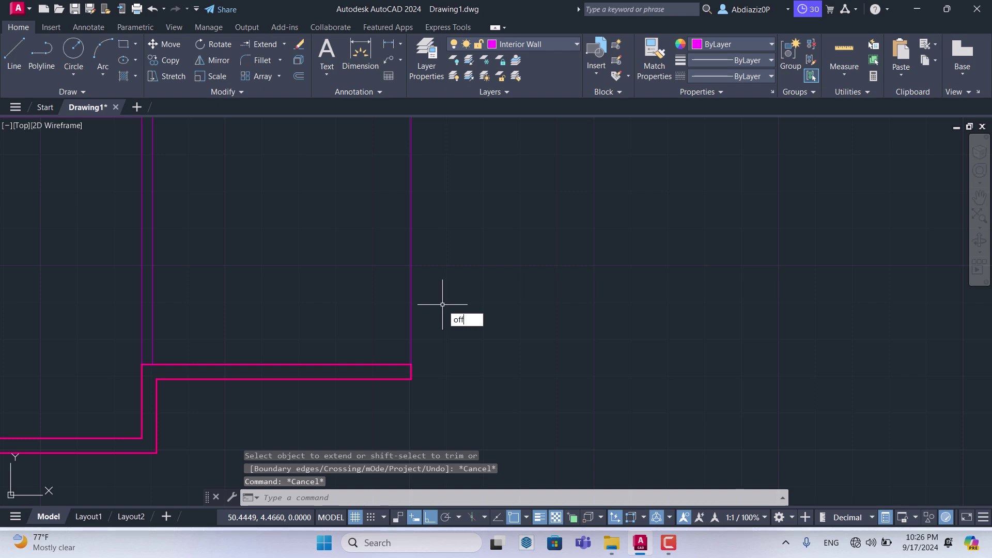
Step: Offset the new interior wall line 0.15 to the right
{"action": "key", "text": "Return"}
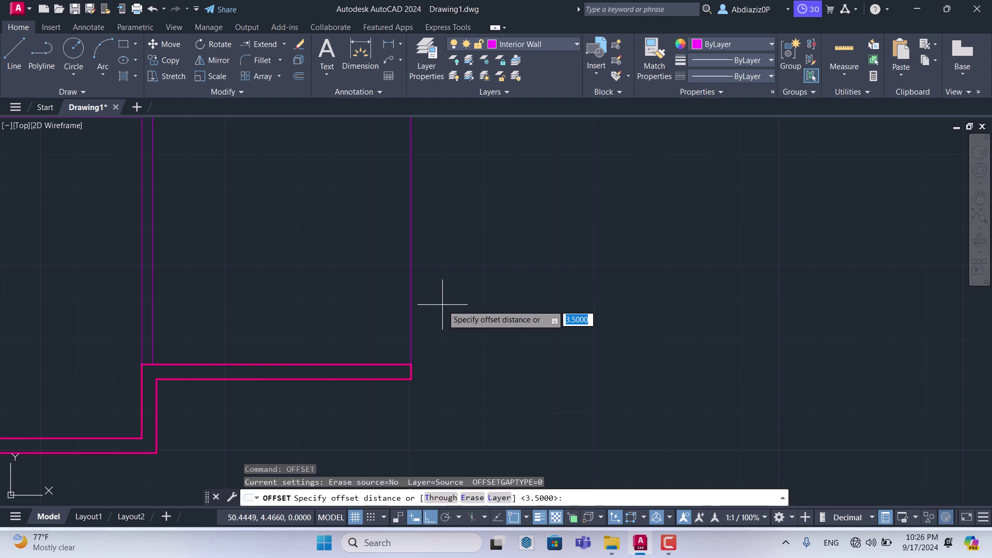
{"action": "type", "text": "0.15"}
{"action": "key", "text": "Return"}
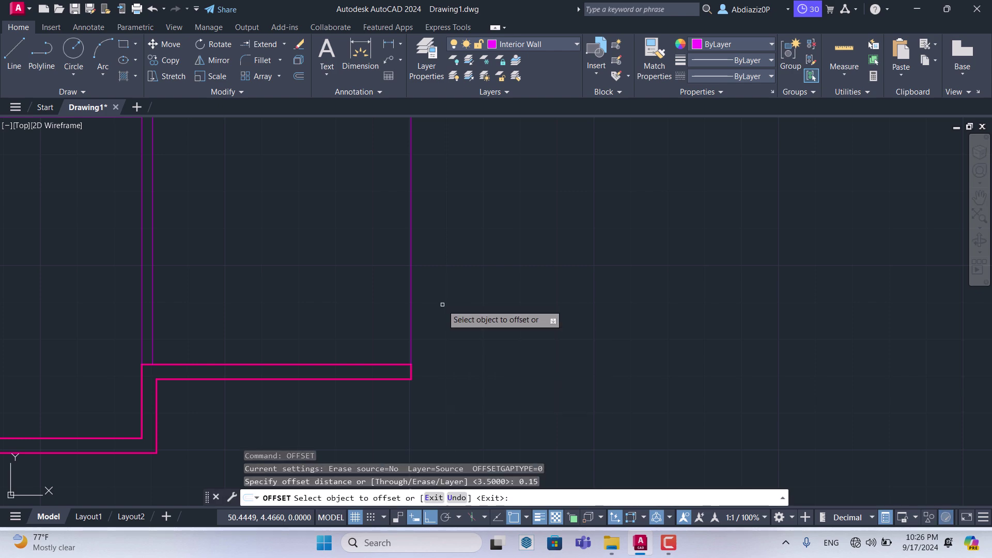
{"action": "left_click", "coordinate": [412, 304]}
{"action": "scroll", "coordinate": [421, 371], "scroll_direction": "up", "scroll_amount": 3}
{"action": "scroll", "coordinate": [421, 321], "scroll_direction": "down", "scroll_amount": 1}
{"action": "scroll", "coordinate": [407, 358], "scroll_direction": "up", "scroll_amount": 4}
{"action": "key", "text": "Escape"}
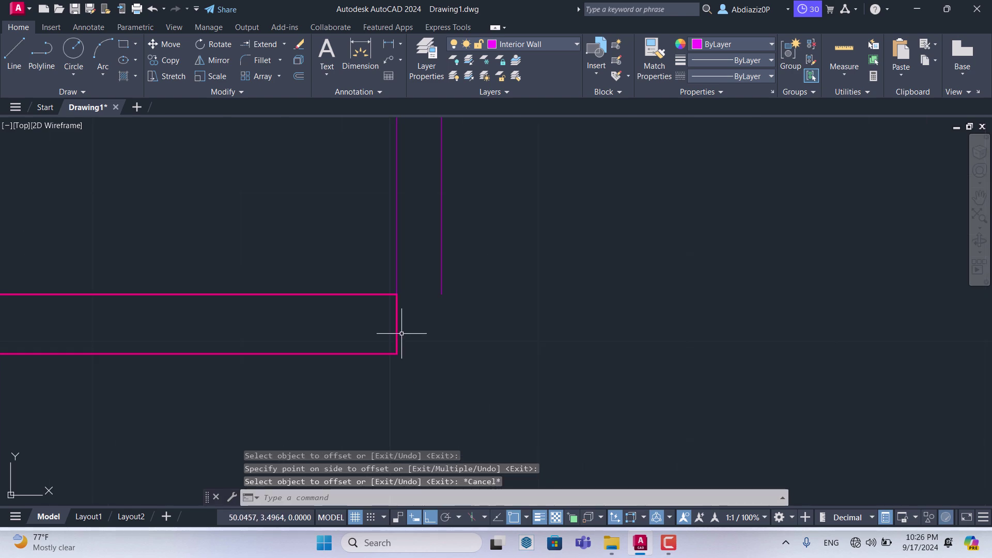
{"action": "key", "text": "Escape"}
Step: Move the short end line 0.15 outward onto the outer interior wall line
{"action": "left_click", "coordinate": [394, 314]}
{"action": "left_click", "coordinate": [365, 314]}
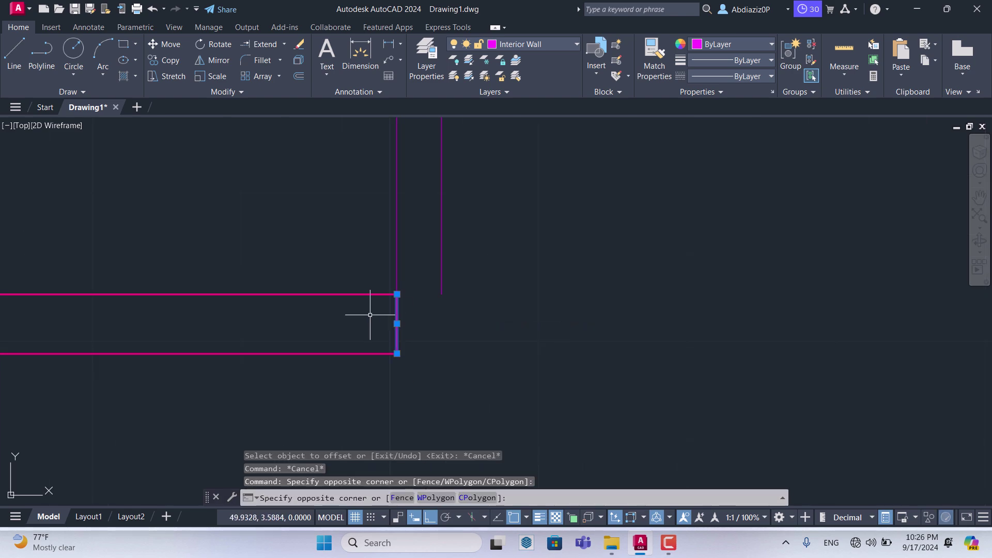
{"action": "left_click", "coordinate": [178, 44]}
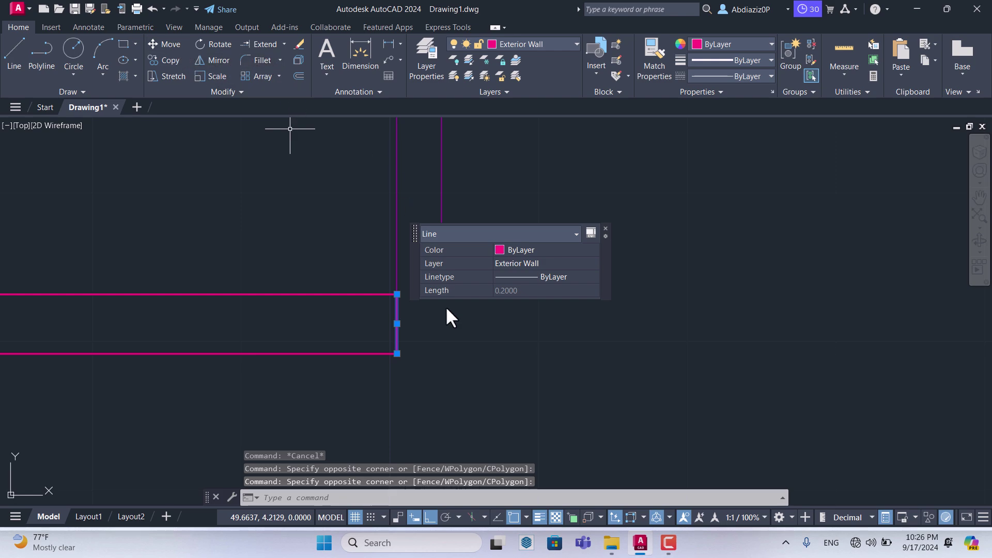
{"action": "left_click", "coordinate": [396, 295]}
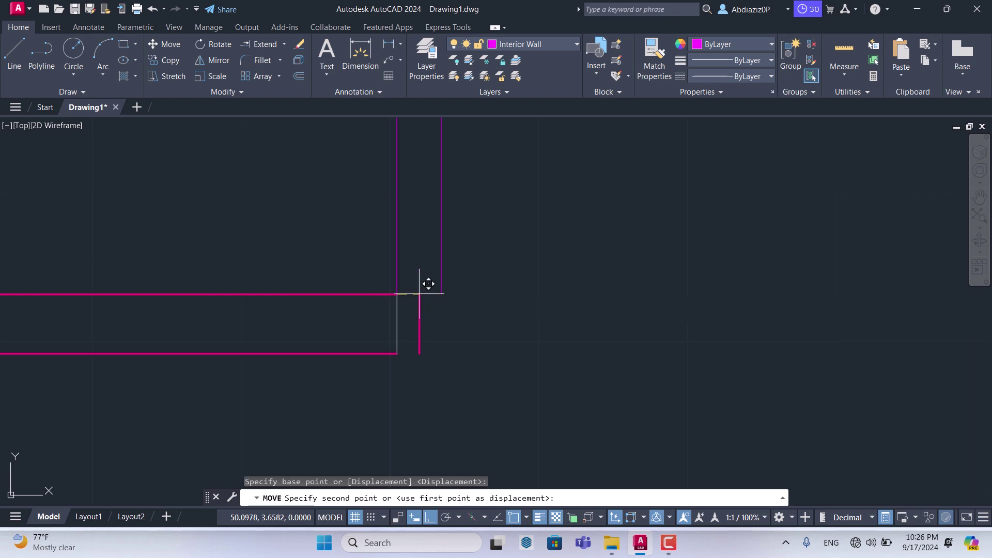
{"action": "left_click", "coordinate": [442, 294]}
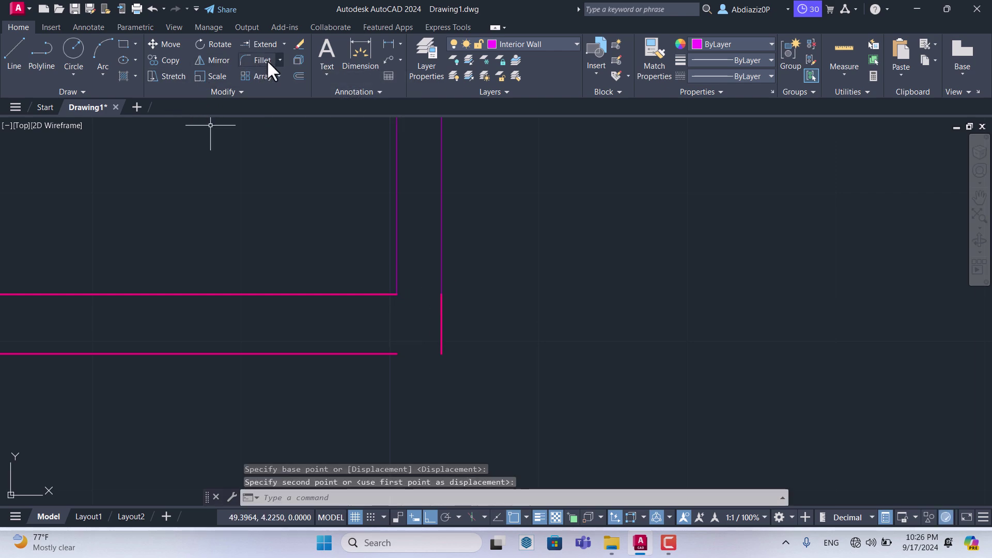
{"action": "key", "text": "space"}
{"action": "left_click", "coordinate": [444, 322]}
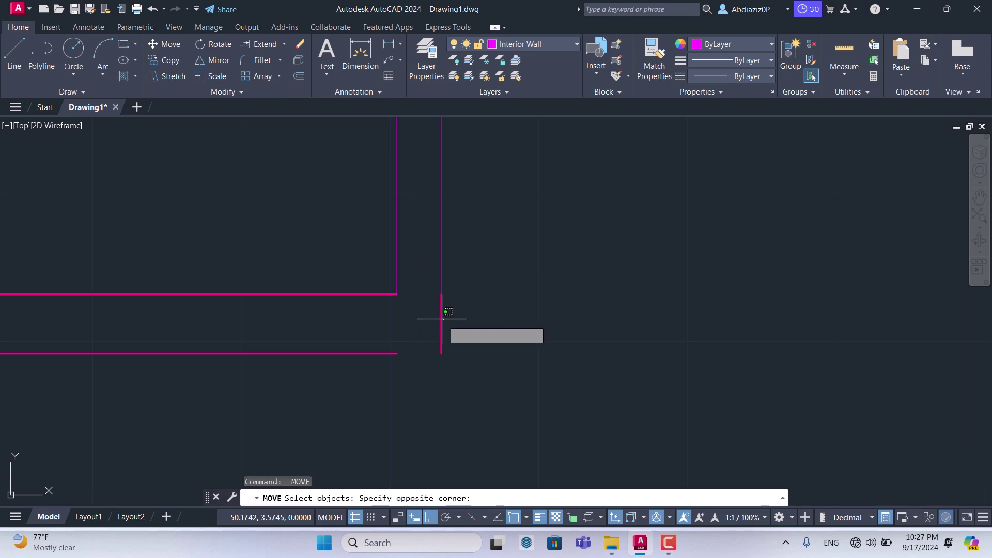
Step: Fence-extend both horizontal magenta wall lines to the relocated end cap
{"action": "left_click", "coordinate": [266, 44]}
{"action": "left_click", "coordinate": [327, 253]}
{"action": "left_click", "coordinate": [351, 391]}
{"action": "key", "text": "Return"}
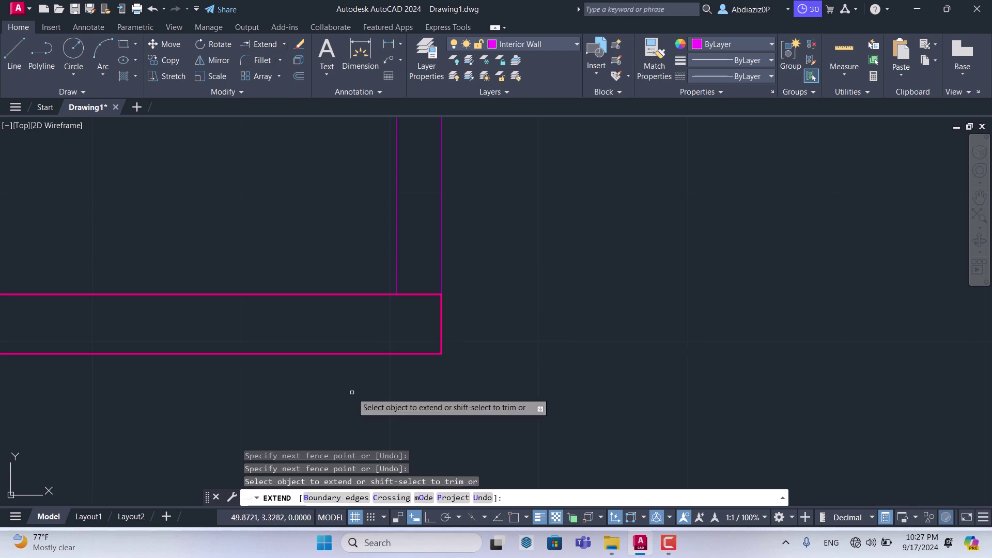
{"action": "scroll", "coordinate": [449, 348], "scroll_direction": "down", "scroll_amount": 2}
{"action": "scroll", "coordinate": [439, 356], "scroll_direction": "down", "scroll_amount": 1}
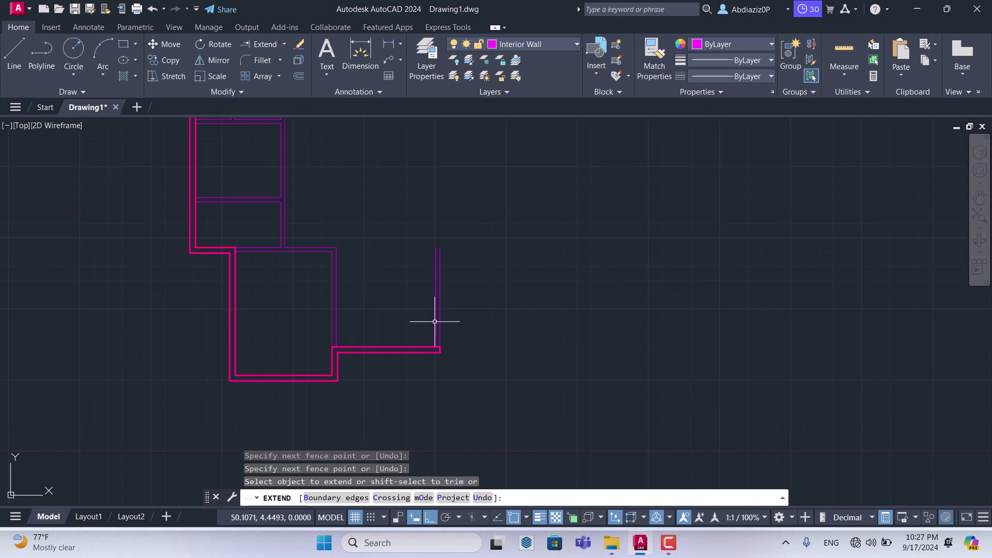
{"action": "key", "text": "Escape"}
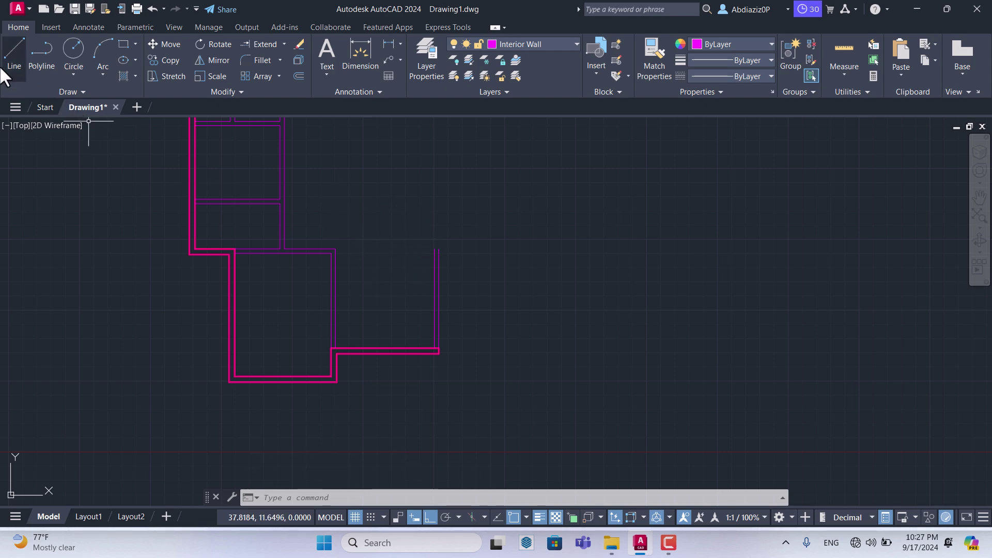
Step: Draw a vertical line from the wall endpoint up toward the upper wall
{"action": "type", "text": "l"}
{"action": "key", "text": "Return"}
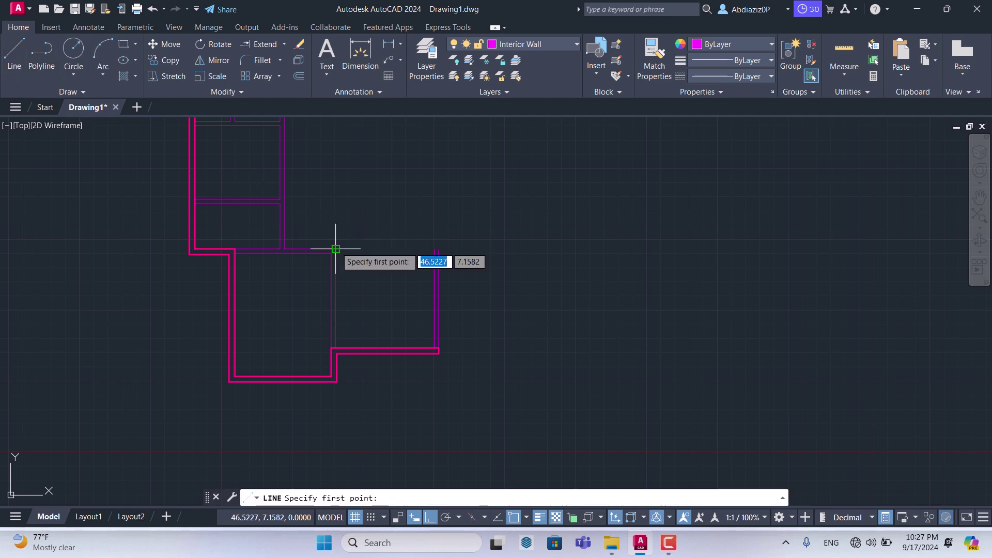
{"action": "left_click", "coordinate": [336, 248]}
{"action": "scroll", "coordinate": [274, 199], "scroll_direction": "up", "scroll_amount": 2}
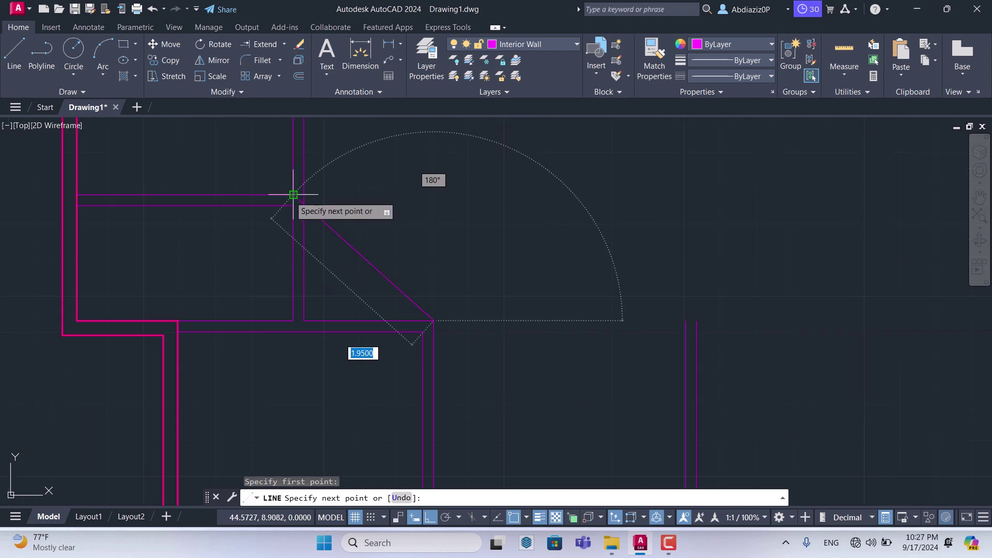
{"action": "left_click", "coordinate": [433, 195]}
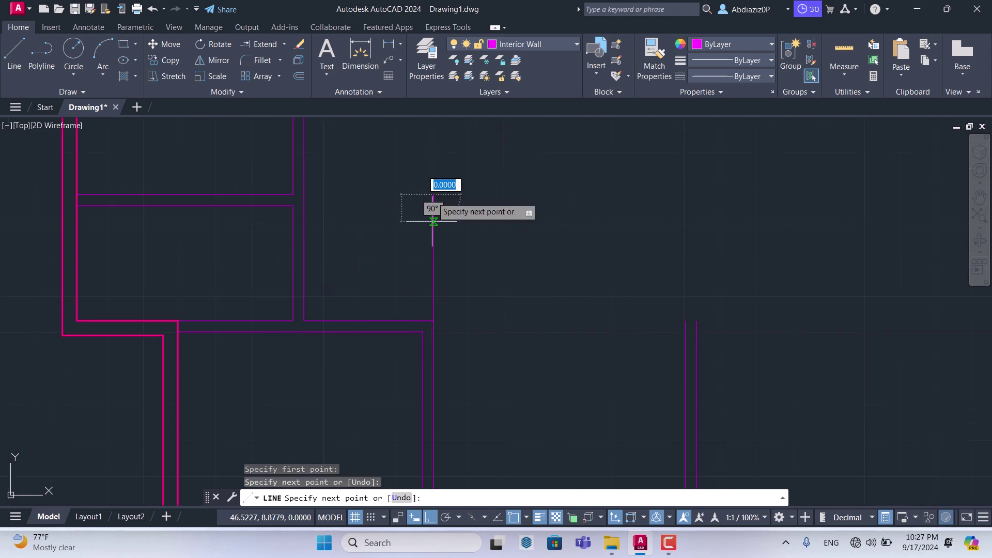
{"action": "key", "text": "Escape"}
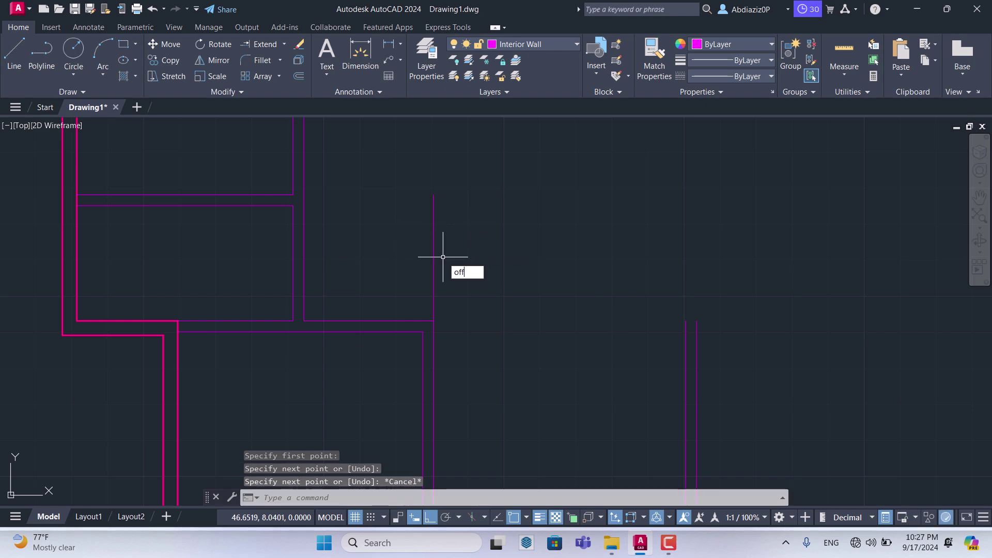
Step: Offset the new vertical line 0.15 to its left
{"action": "key", "text": "Return"}
{"action": "type", "text": "0.1"}
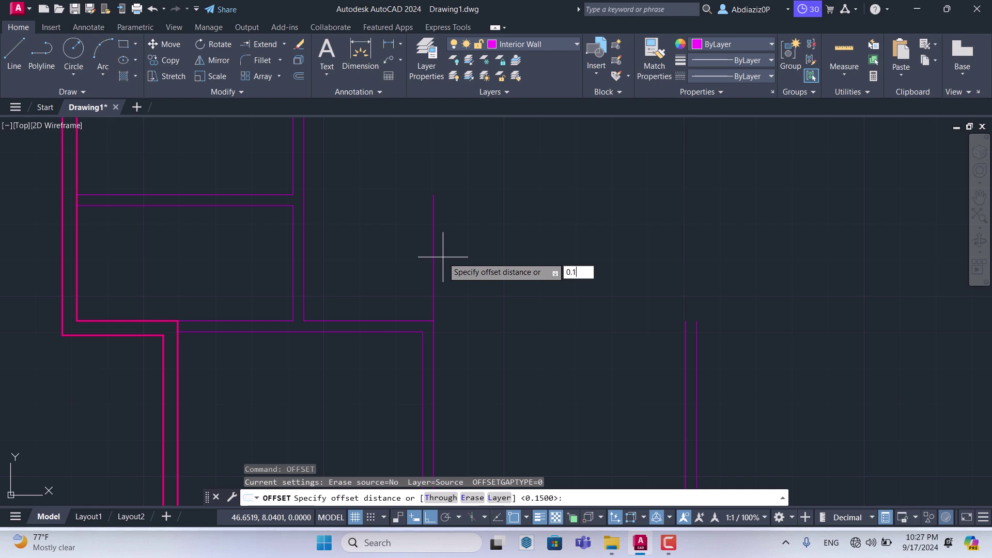
{"action": "type", "text": "5"}
{"action": "key", "text": "Return"}
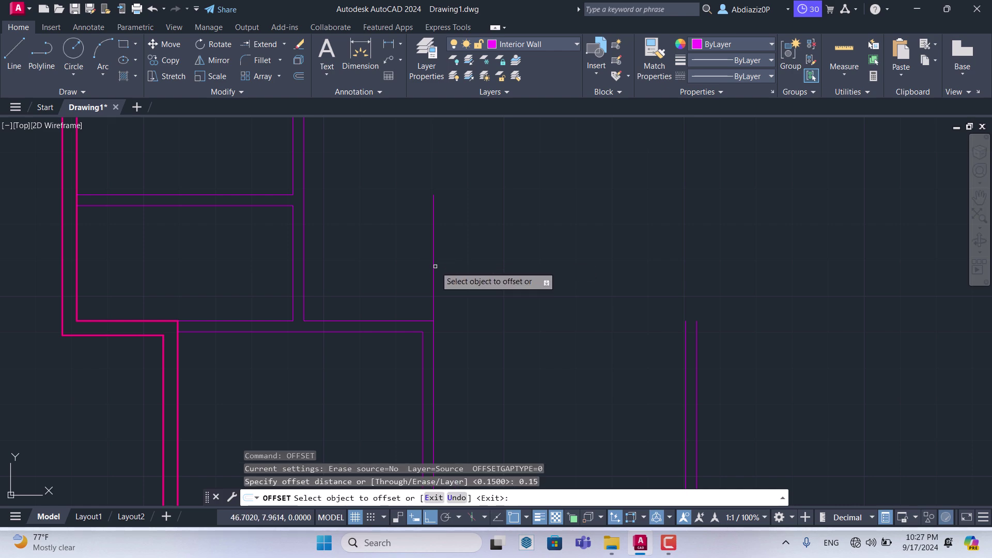
{"action": "left_click", "coordinate": [433, 261]}
{"action": "left_click", "coordinate": [381, 250]}
{"action": "scroll", "coordinate": [323, 236], "scroll_direction": "down", "scroll_amount": 1}
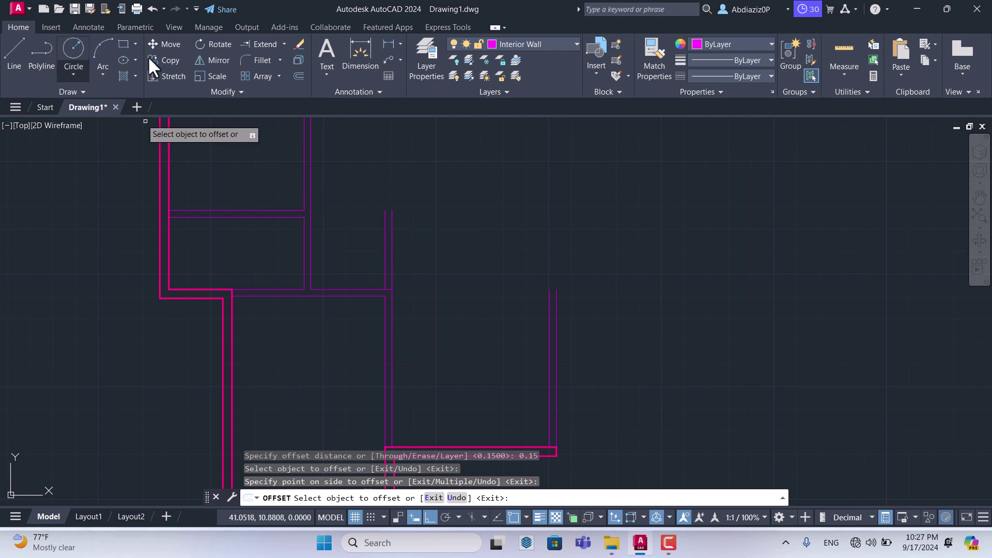
Step: Fillet the upper horizontal wall line with the right vertical wall line to close the corner
{"action": "left_click", "coordinate": [268, 61]}
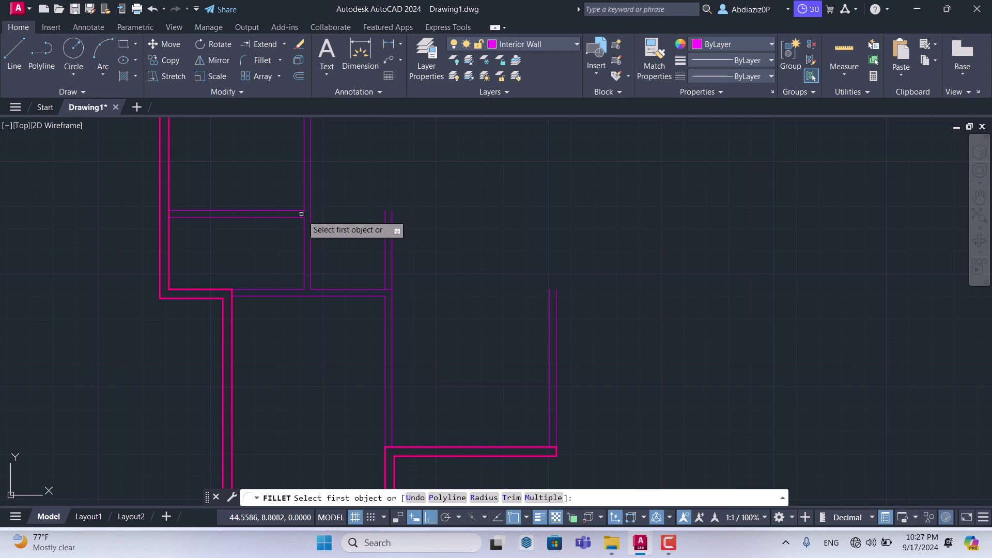
{"action": "left_click", "coordinate": [298, 209]}
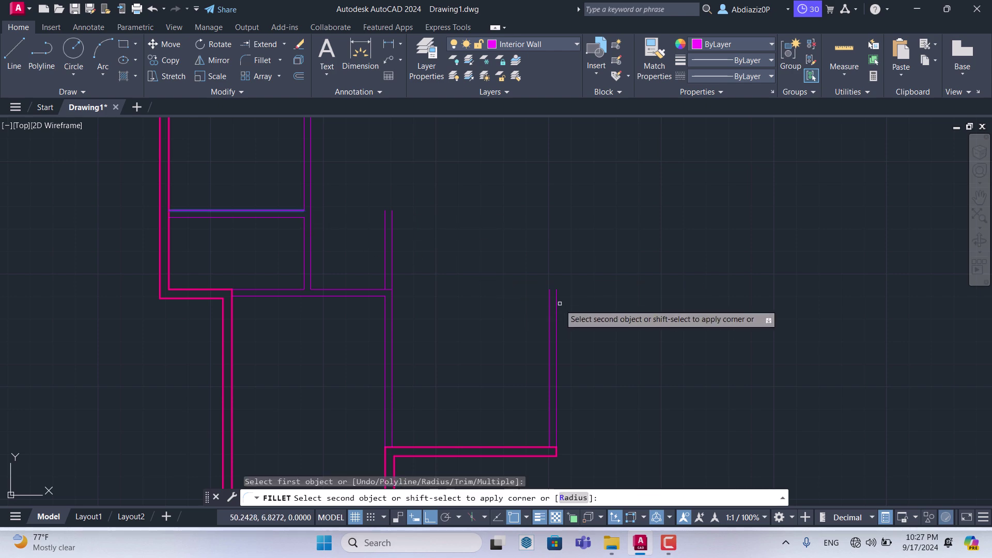
{"action": "left_click", "coordinate": [557, 300]}
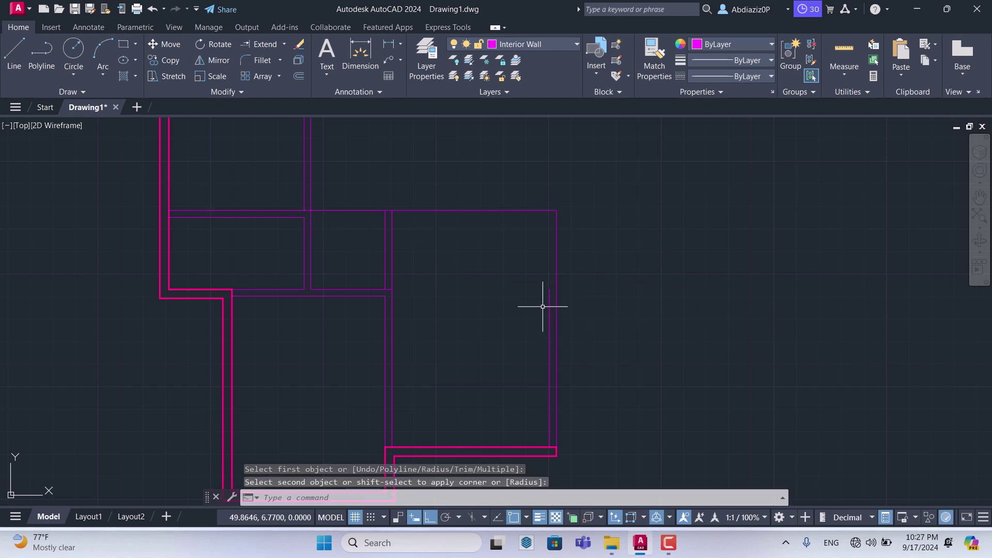
{"action": "key", "text": "Return"}
{"action": "left_click", "coordinate": [549, 295]}
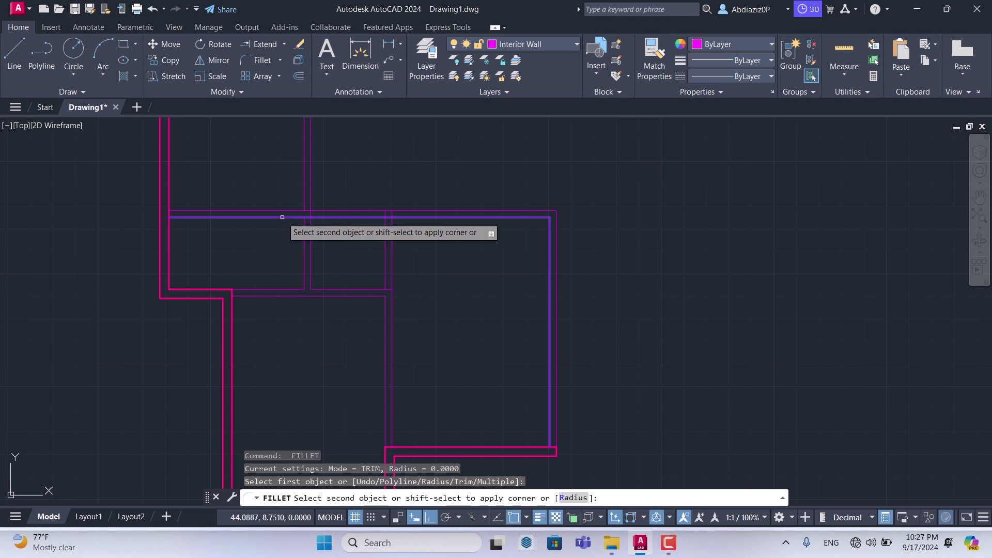
{"action": "key", "text": "Escape"}
{"action": "scroll", "coordinate": [385, 224], "scroll_direction": "up", "scroll_amount": 3}
{"action": "scroll", "coordinate": [384, 223], "scroll_direction": "up", "scroll_amount": 3}
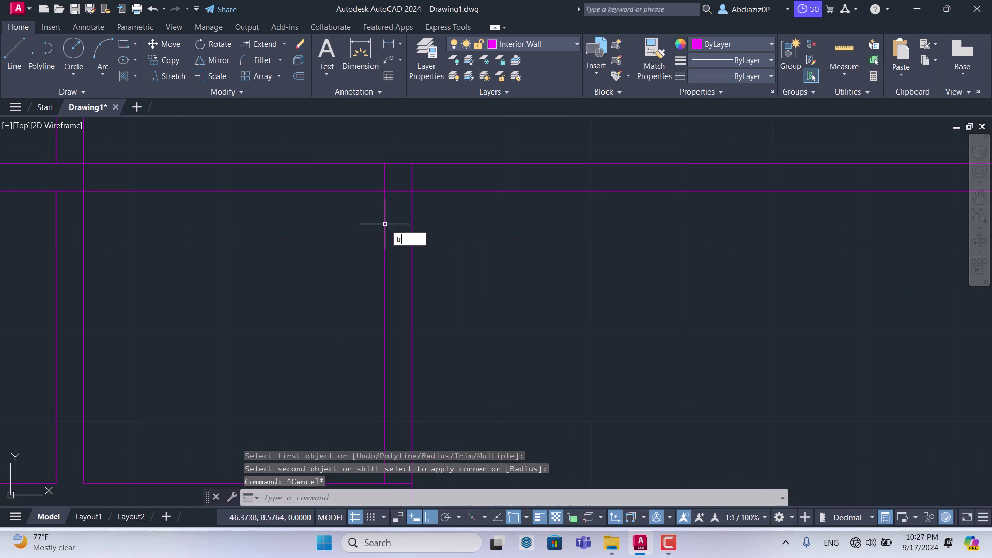
Step: Fence-trim the overlapping wall segments at the first right-room junctions
{"action": "type", "text": "tr"}
{"action": "key", "text": "Return"}
{"action": "scroll", "coordinate": [359, 173], "scroll_direction": "down", "scroll_amount": 2}
{"action": "left_click", "coordinate": [354, 173]}
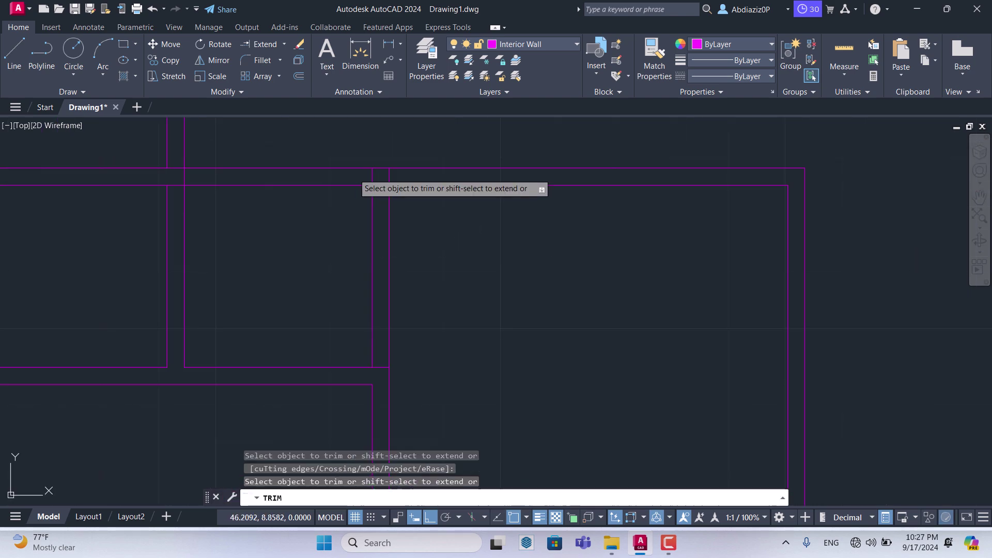
{"action": "key", "text": "Return"}
{"action": "scroll", "coordinate": [382, 185], "scroll_direction": "down", "scroll_amount": 2}
{"action": "scroll", "coordinate": [385, 197], "scroll_direction": "down", "scroll_amount": 1}
{"action": "scroll", "coordinate": [388, 281], "scroll_direction": "up", "scroll_amount": 3}
{"action": "left_click", "coordinate": [386, 278]}
{"action": "key", "text": "Return"}
{"action": "left_click", "coordinate": [383, 247]}
{"action": "scroll", "coordinate": [382, 246], "scroll_direction": "down", "scroll_amount": 2}
{"action": "scroll", "coordinate": [382, 247], "scroll_direction": "down", "scroll_amount": 2}
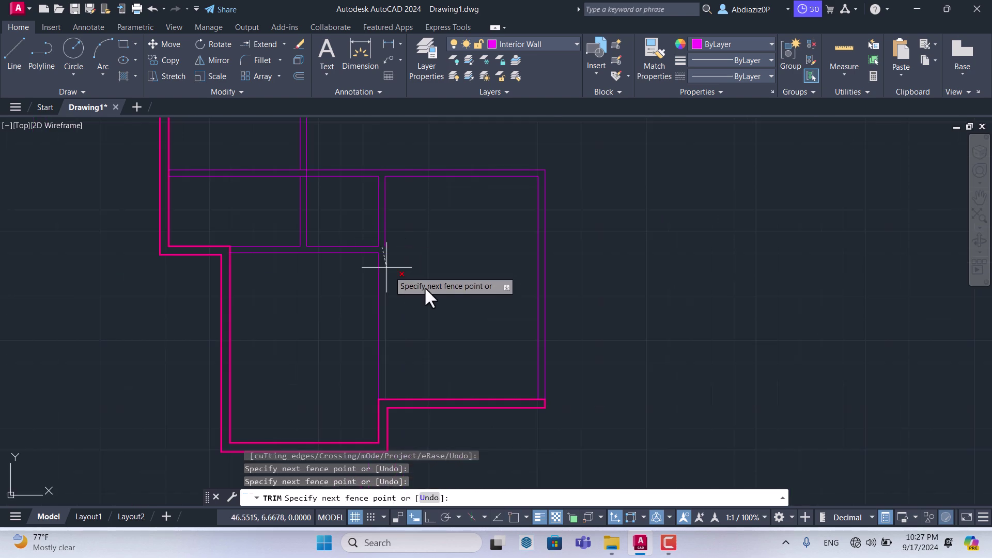
{"action": "key", "text": "Escape"}
{"action": "scroll", "coordinate": [388, 248], "scroll_direction": "up", "scroll_amount": 3}
{"action": "scroll", "coordinate": [387, 247], "scroll_direction": "down", "scroll_amount": 3}
{"action": "scroll", "coordinate": [386, 325], "scroll_direction": "down", "scroll_amount": 2}
{"action": "scroll", "coordinate": [332, 231], "scroll_direction": "up", "scroll_amount": 3}
{"action": "scroll", "coordinate": [325, 230], "scroll_direction": "up", "scroll_amount": 2}
Step: Trim the remaining overlapping wall lines with a vertical fence across them
{"action": "type", "text": "tr"}
{"action": "key", "text": "Return"}
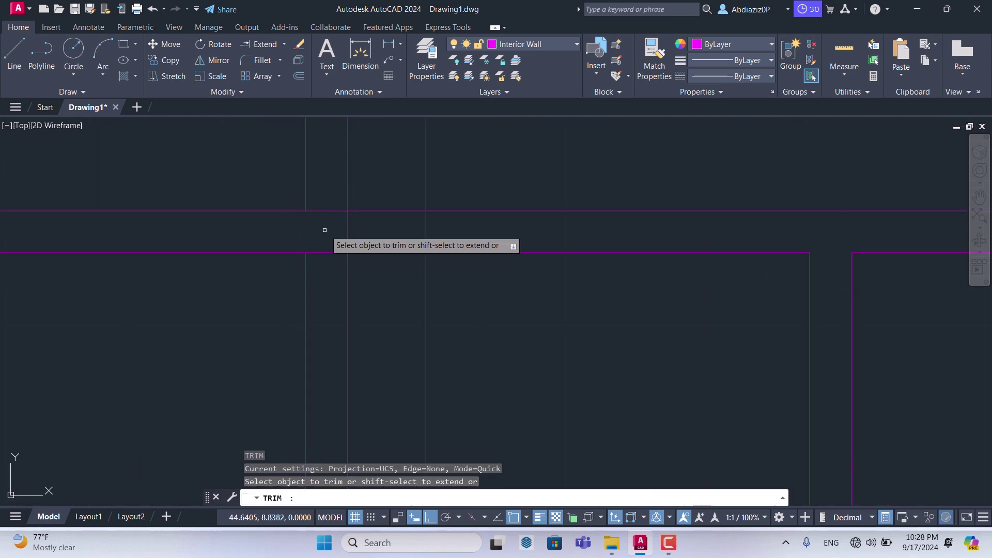
{"action": "left_click", "coordinate": [322, 194]}
{"action": "left_click", "coordinate": [322, 305]}
{"action": "key", "text": "Return"}
{"action": "scroll", "coordinate": [331, 232], "scroll_direction": "down", "scroll_amount": 3}
{"action": "scroll", "coordinate": [330, 233], "scroll_direction": "up", "scroll_amount": 3}
{"action": "scroll", "coordinate": [333, 240], "scroll_direction": "up", "scroll_amount": 1}
{"action": "scroll", "coordinate": [288, 233], "scroll_direction": "down", "scroll_amount": 2}
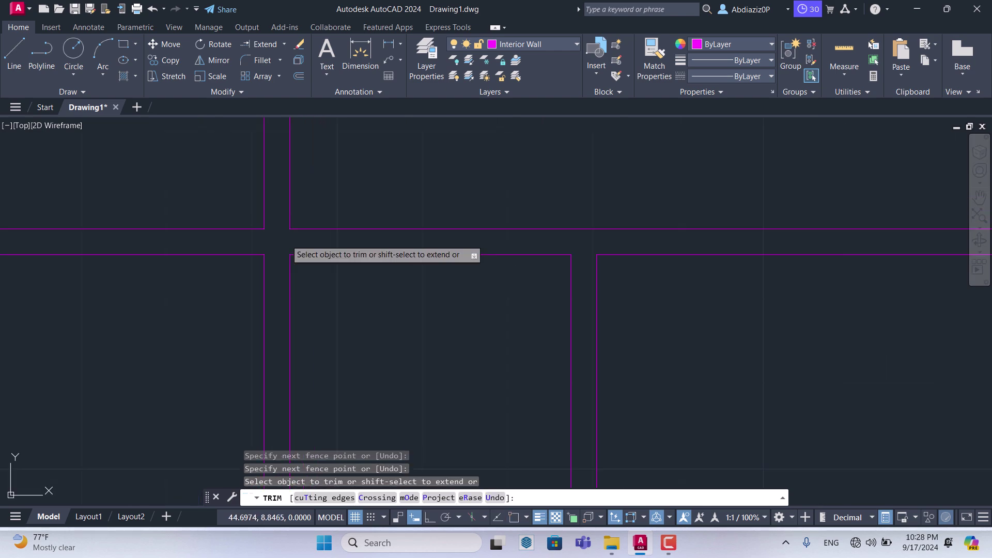
{"action": "scroll", "coordinate": [362, 235], "scroll_direction": "down", "scroll_amount": 2}
{"action": "key", "text": "Escape"}
{"action": "scroll", "coordinate": [462, 279], "scroll_direction": "down", "scroll_amount": 4}
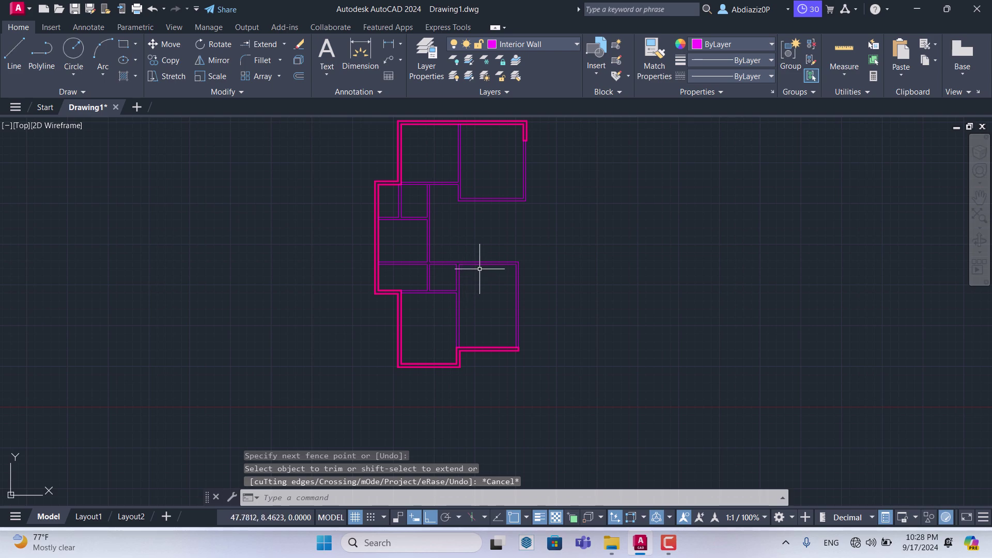
{"action": "scroll", "coordinate": [500, 239], "scroll_direction": "up", "scroll_amount": 4}
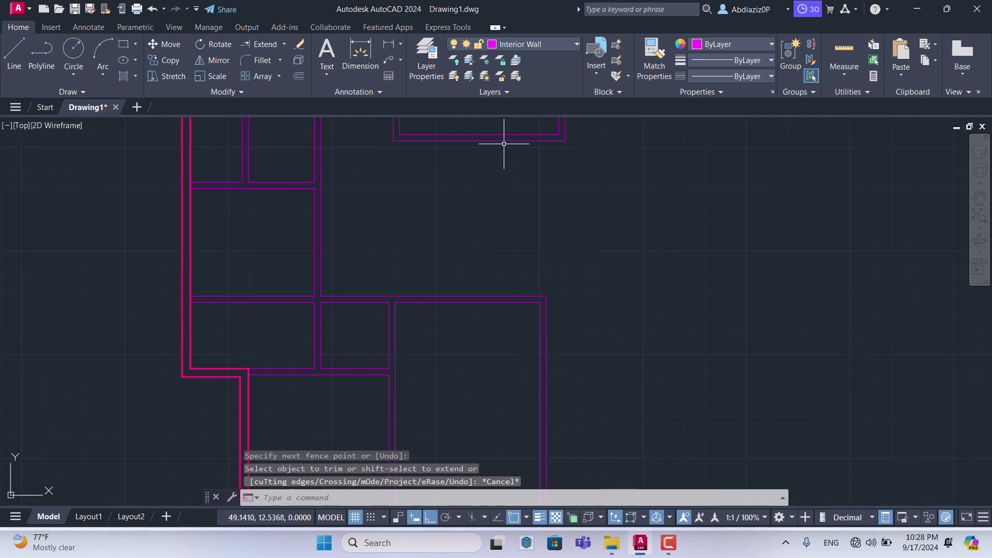
Step: Offset the right room's right wall line 1 unit inward
{"action": "left_click", "coordinate": [17, 47]}
{"action": "scroll", "coordinate": [521, 248], "scroll_direction": "down", "scroll_amount": 2}
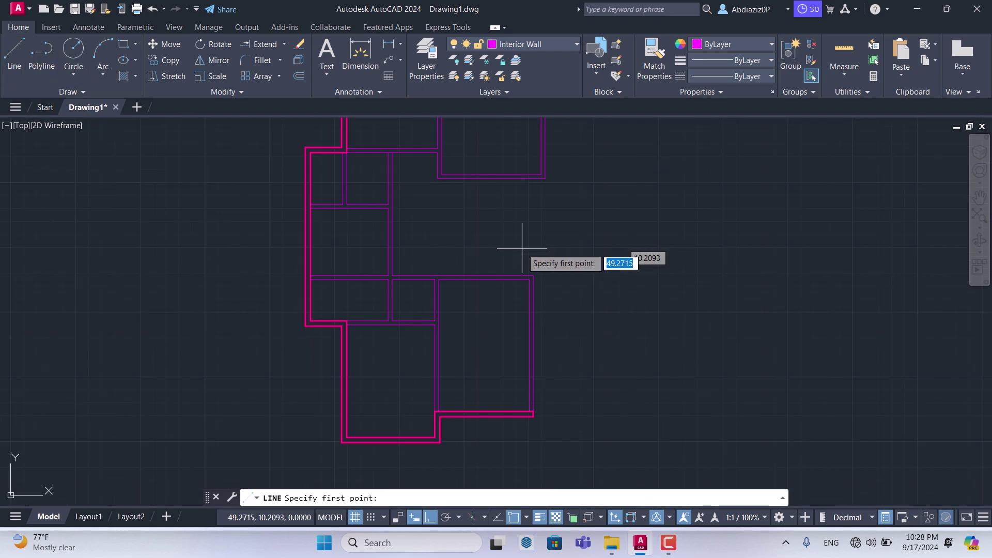
{"action": "scroll", "coordinate": [522, 174], "scroll_direction": "up", "scroll_amount": 2}
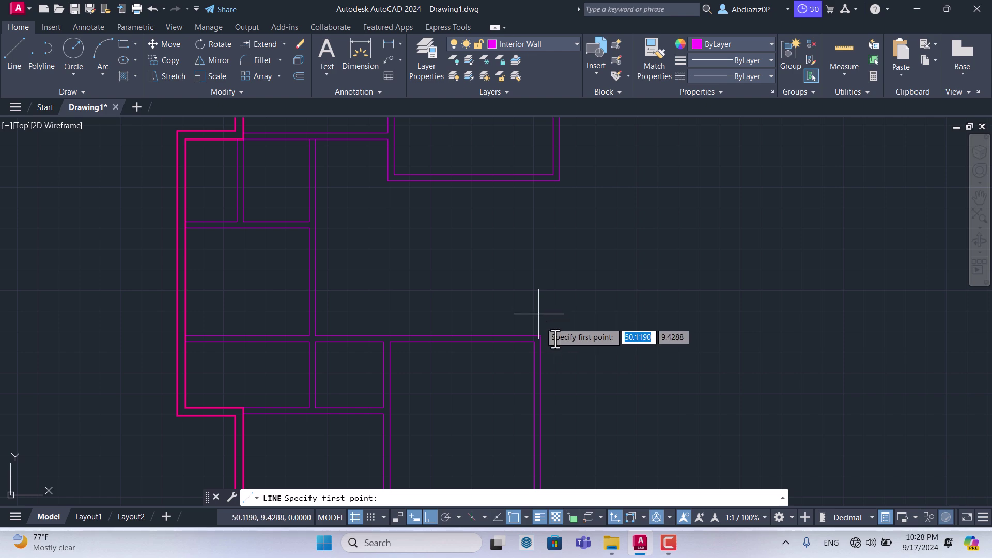
{"action": "key", "text": "Escape"}
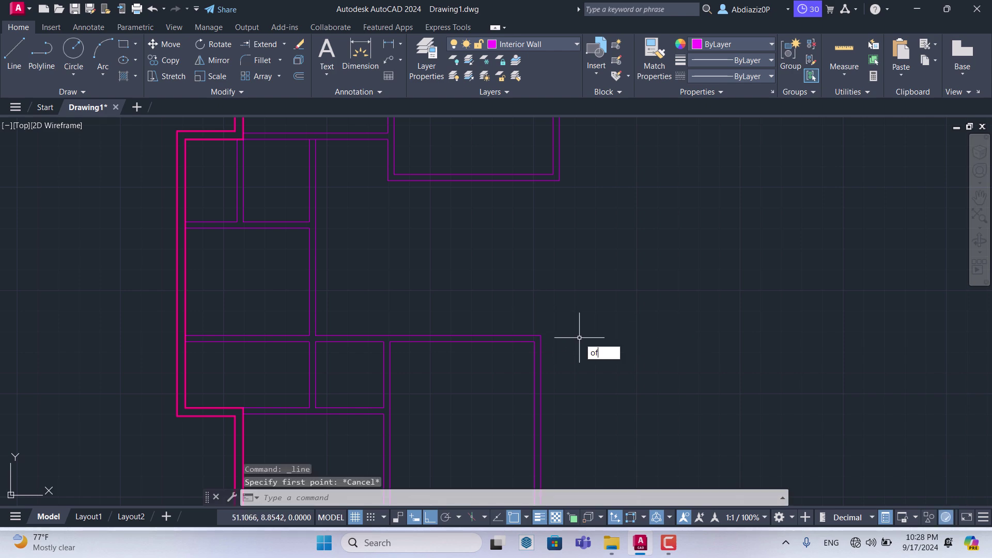
{"action": "type", "text": "f"}
{"action": "key", "text": "Return"}
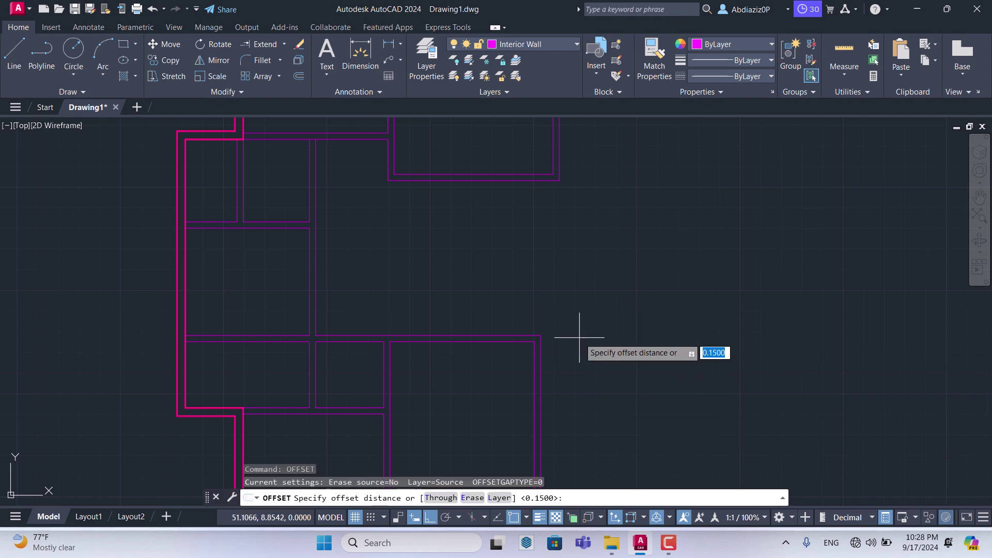
{"action": "type", "text": "1"}
{"action": "key", "text": "Return"}
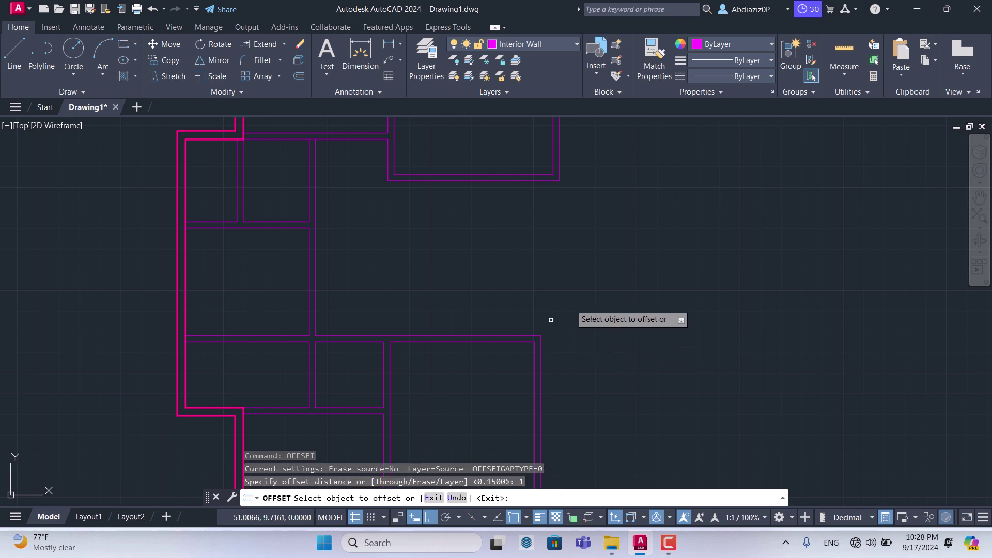
{"action": "left_click", "coordinate": [534, 355]}
{"action": "left_click", "coordinate": [472, 353]}
{"action": "key", "text": "Escape"}
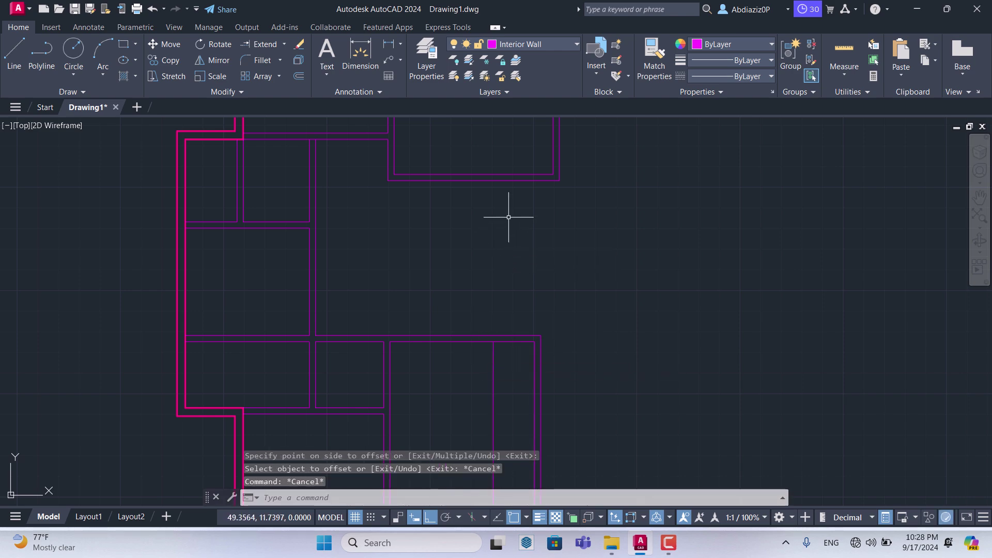
Step: Extend the new vertical line up to the upper room's bottom wall line
{"action": "left_click_drag", "start_coordinate": [511, 217], "coordinate": [509, 199]}
{"action": "key", "text": "Escape"}
{"action": "left_click", "coordinate": [509, 180]}
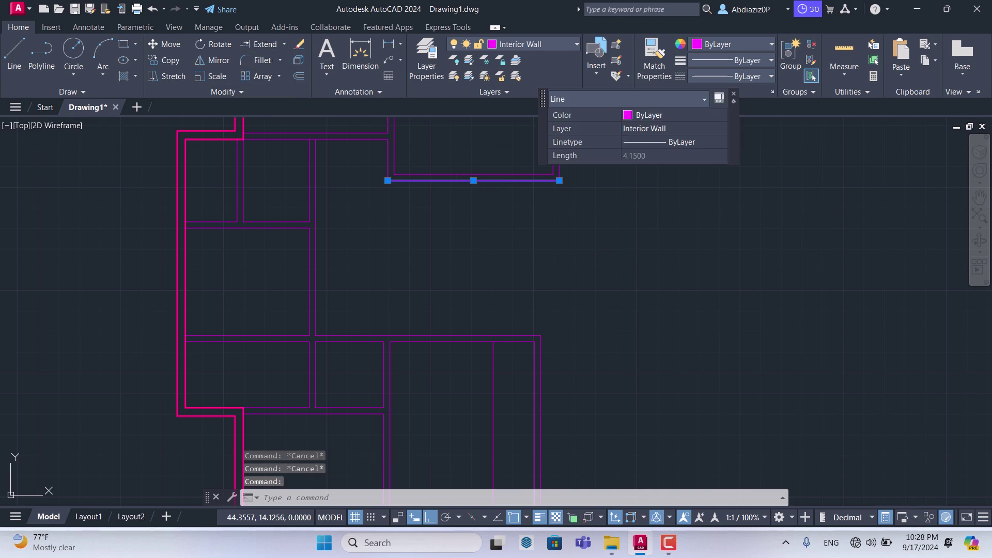
{"action": "left_click", "coordinate": [268, 45]}
{"action": "left_click", "coordinate": [492, 370]}
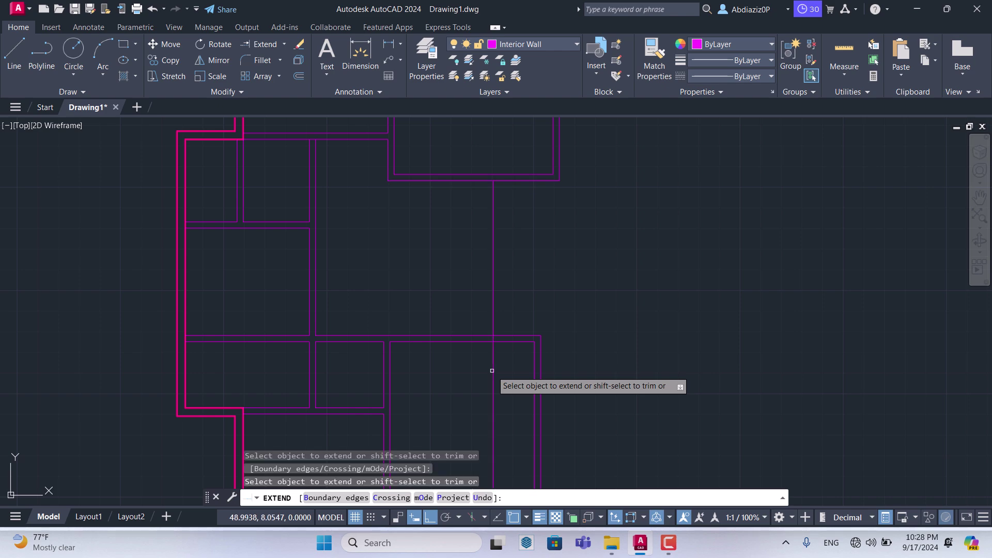
{"action": "key", "text": "Escape"}
Step: Trim the new vertical line's overrun past the wall
{"action": "key", "text": "Return"}
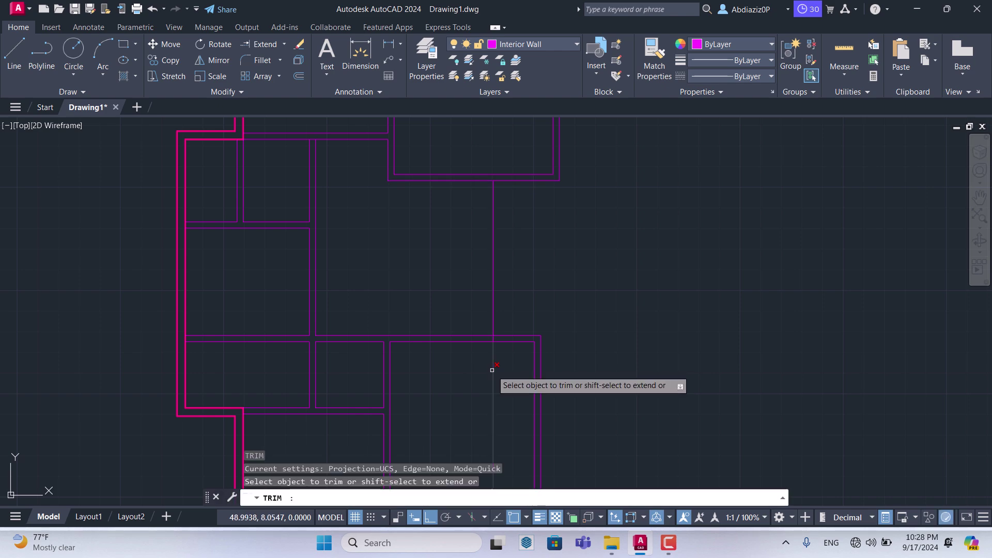
{"action": "scroll", "coordinate": [495, 348], "scroll_direction": "up", "scroll_amount": 6}
{"action": "left_click", "coordinate": [440, 343]}
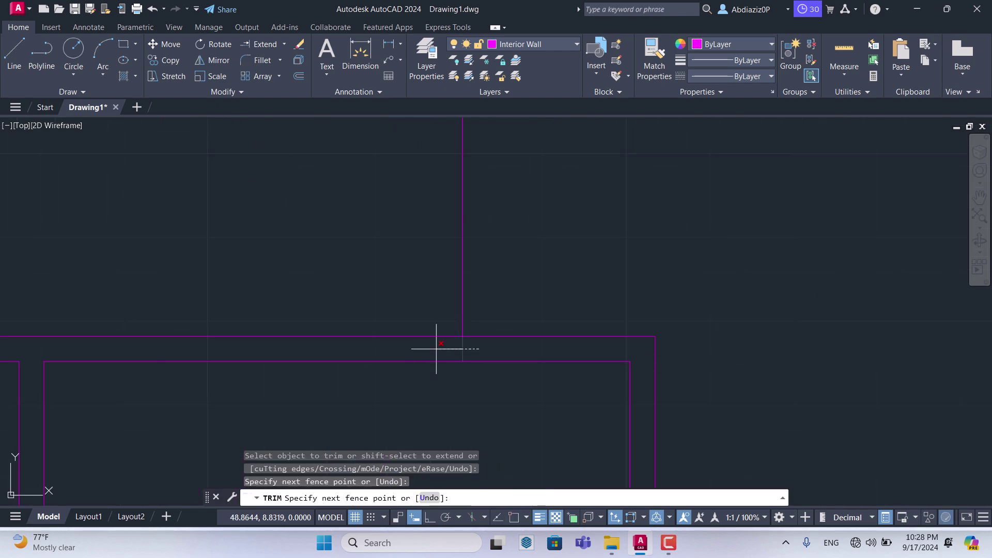
{"action": "scroll", "coordinate": [530, 357], "scroll_direction": "down", "scroll_amount": 5}
{"action": "key", "text": "Escape"}
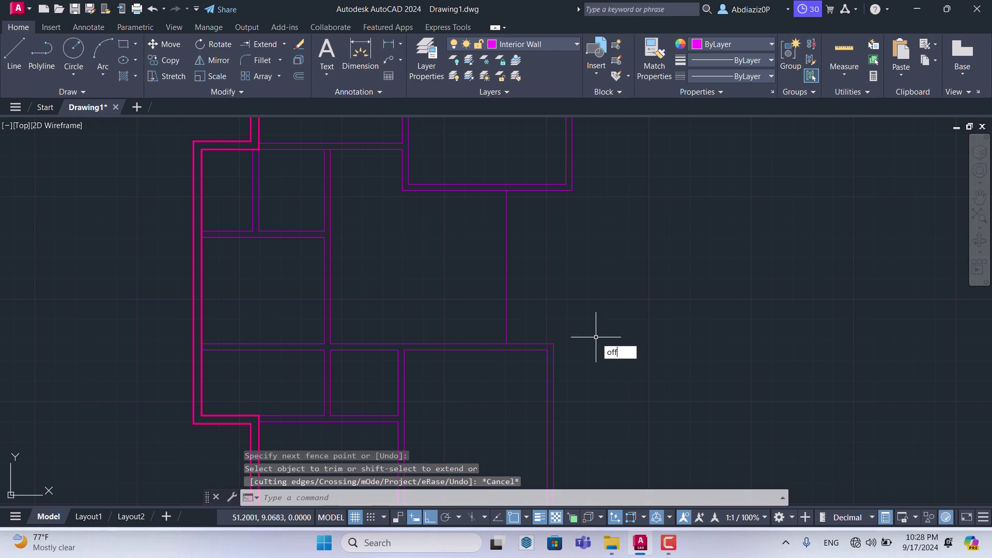
Step: Offset the new vertical interior line 0.15 to its left, forming a double wall
{"action": "key", "text": "Return"}
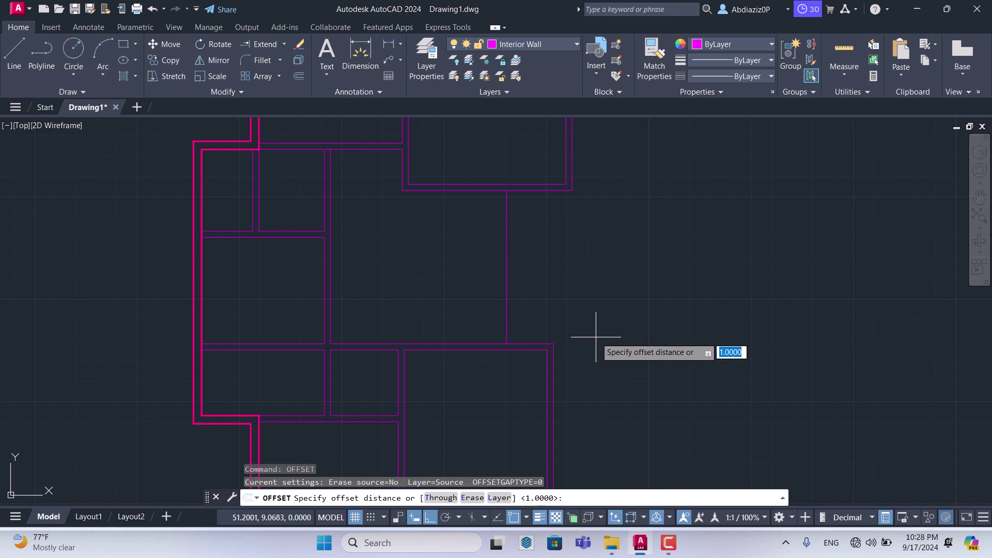
{"action": "key", "text": "Return"}
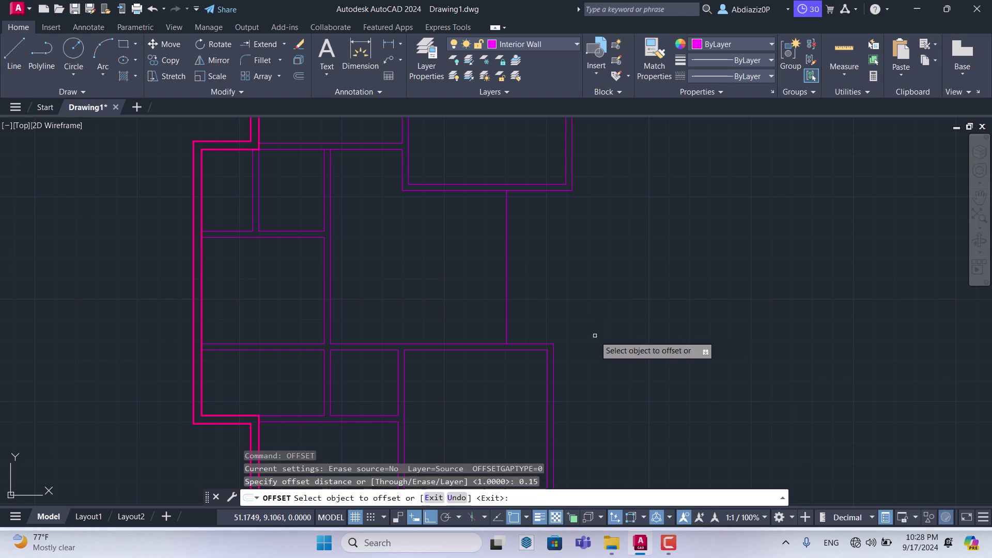
{"action": "scroll", "coordinate": [594, 335], "scroll_direction": "up", "scroll_amount": 2}
{"action": "left_click", "coordinate": [452, 251]}
{"action": "left_click", "coordinate": [399, 250]}
{"action": "scroll", "coordinate": [454, 279], "scroll_direction": "down", "scroll_amount": 3}
{"action": "scroll", "coordinate": [446, 240], "scroll_direction": "up", "scroll_amount": 3}
{"action": "scroll", "coordinate": [508, 206], "scroll_direction": "down", "scroll_amount": 2}
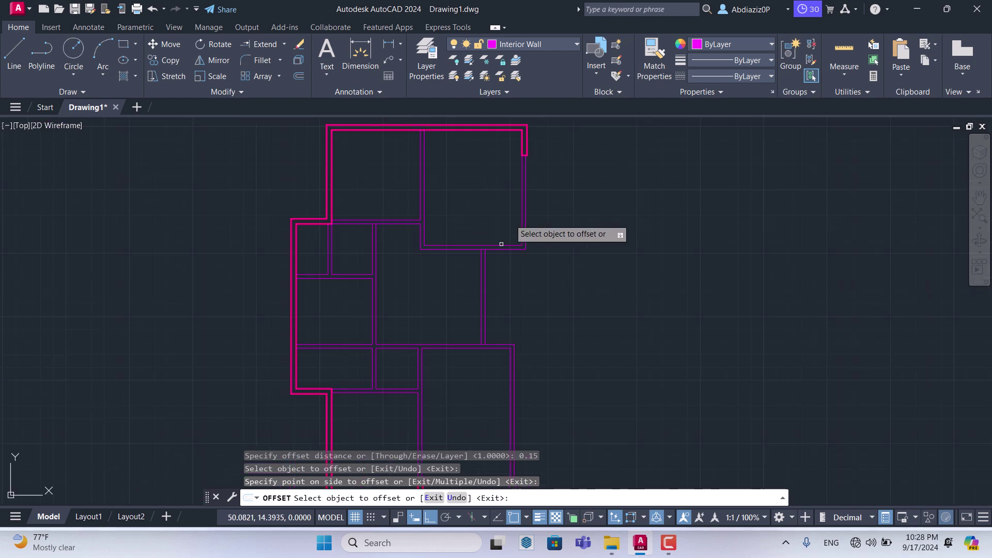
{"action": "scroll", "coordinate": [538, 243], "scroll_direction": "down", "scroll_amount": 3}
{"action": "scroll", "coordinate": [528, 250], "scroll_direction": "up", "scroll_amount": 2}
{"action": "scroll", "coordinate": [568, 190], "scroll_direction": "up", "scroll_amount": 2}
{"action": "scroll", "coordinate": [566, 219], "scroll_direction": "down", "scroll_amount": 2}
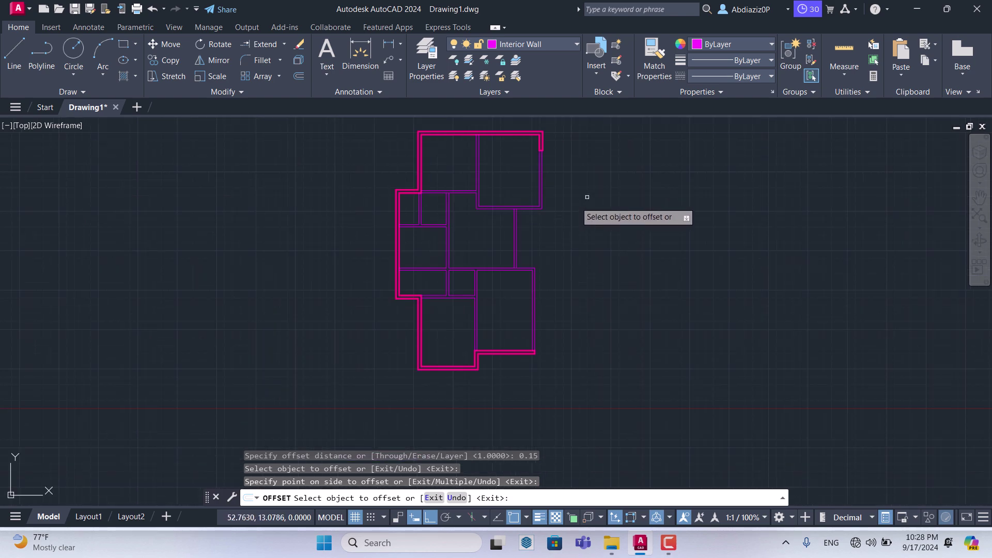
{"action": "scroll", "coordinate": [595, 192], "scroll_direction": "up", "scroll_amount": 3}
{"action": "scroll", "coordinate": [596, 192], "scroll_direction": "down", "scroll_amount": 2}
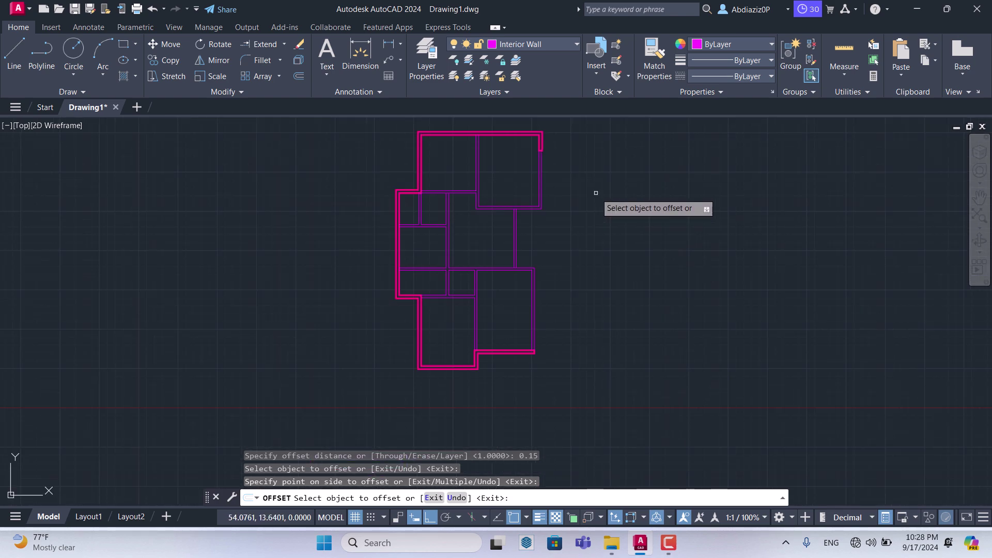